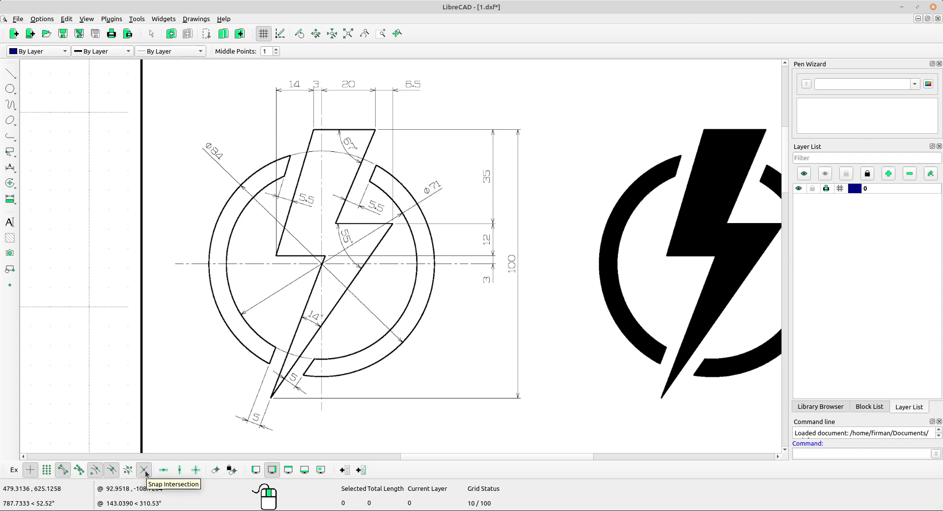
Draw a circle with a radius of 84/2 in the empty area beside the dimensioned reference drawing.
{"action": "middle_click_drag", "start_coordinate": [74, 269], "coordinate": [350, 278]}
{"action": "left_click", "coordinate": [11, 89]}
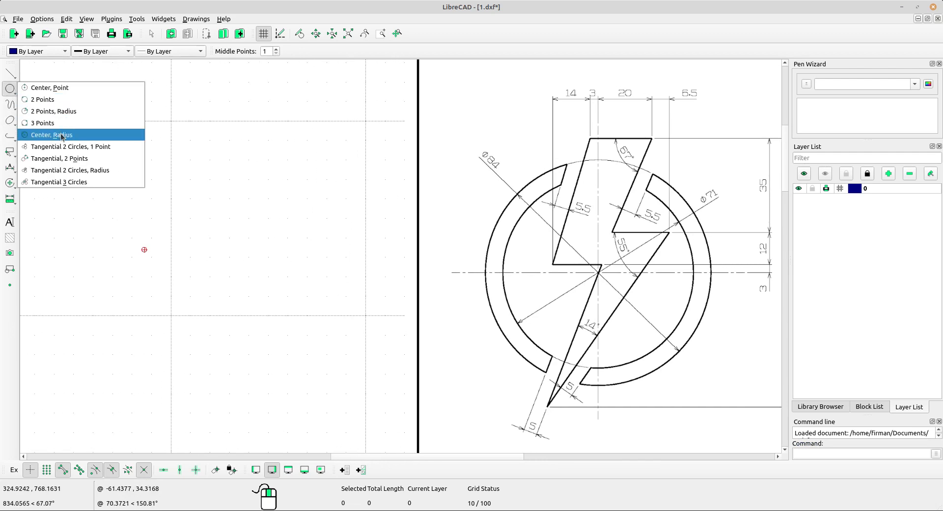
{"action": "left_click", "coordinate": [49, 87]}
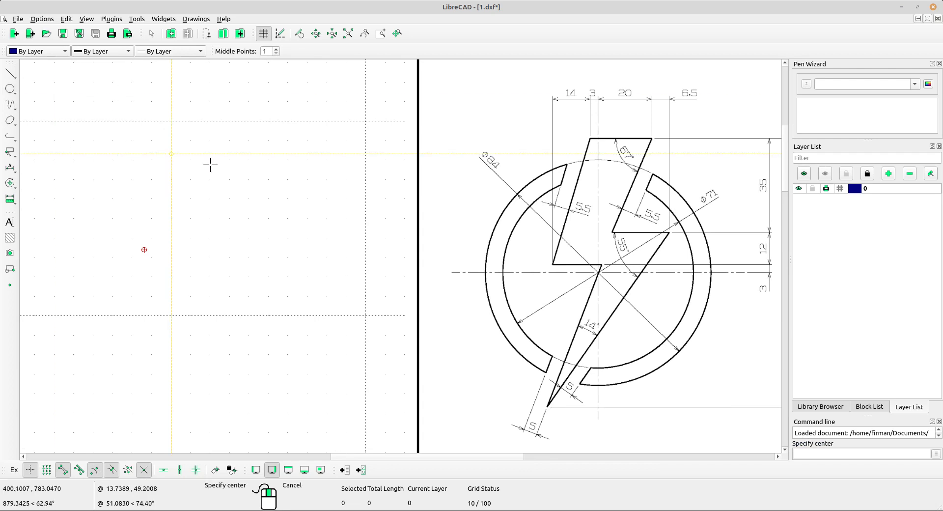
{"action": "left_click", "coordinate": [129, 267]}
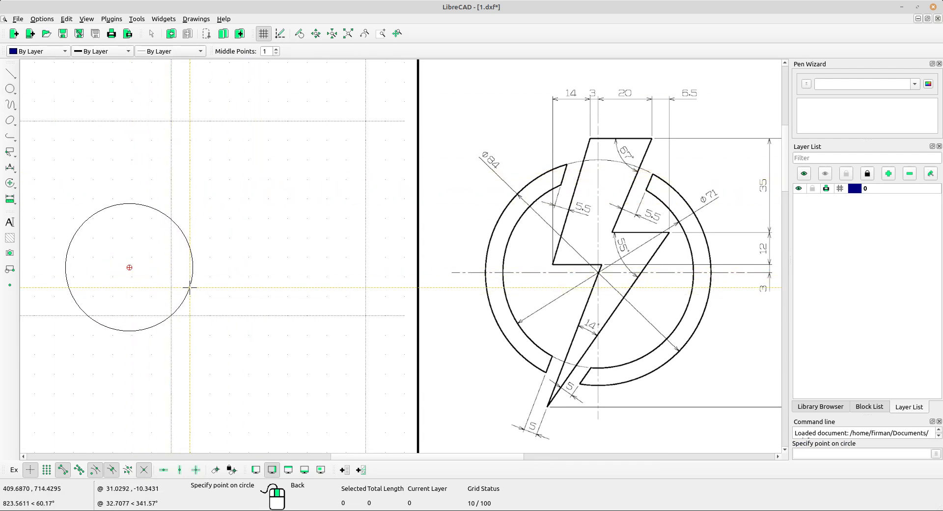
{"action": "scroll", "coordinate": [204, 280], "scroll_direction": "down", "scroll_amount": 2}
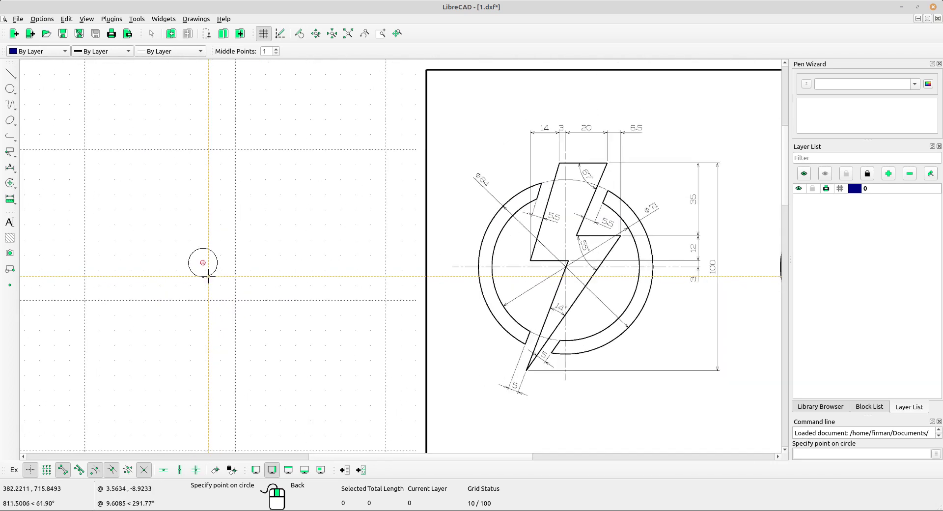
{"action": "scroll", "coordinate": [208, 278], "scroll_direction": "up", "scroll_amount": 2}
{"action": "middle_click_drag", "start_coordinate": [316, 263], "coordinate": [236, 259]}
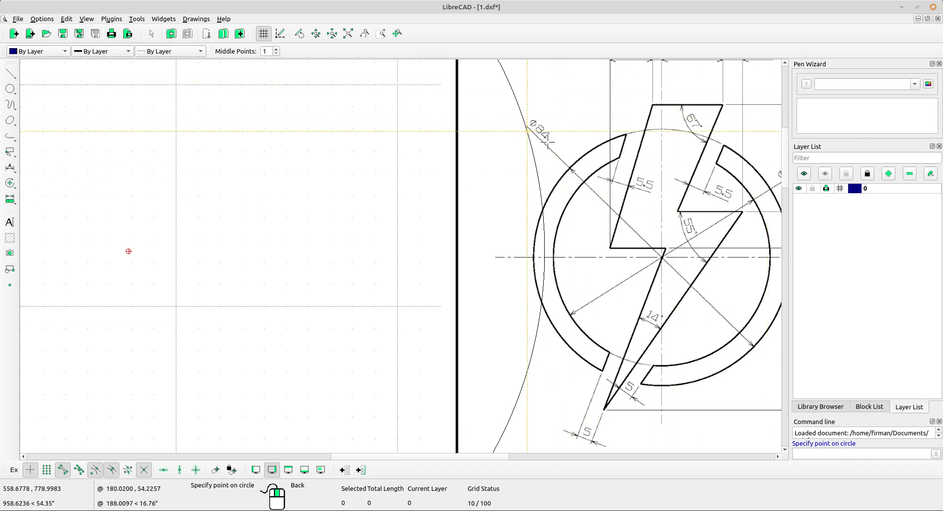
{"action": "scroll", "coordinate": [582, 99], "scroll_direction": "up", "scroll_amount": 1}
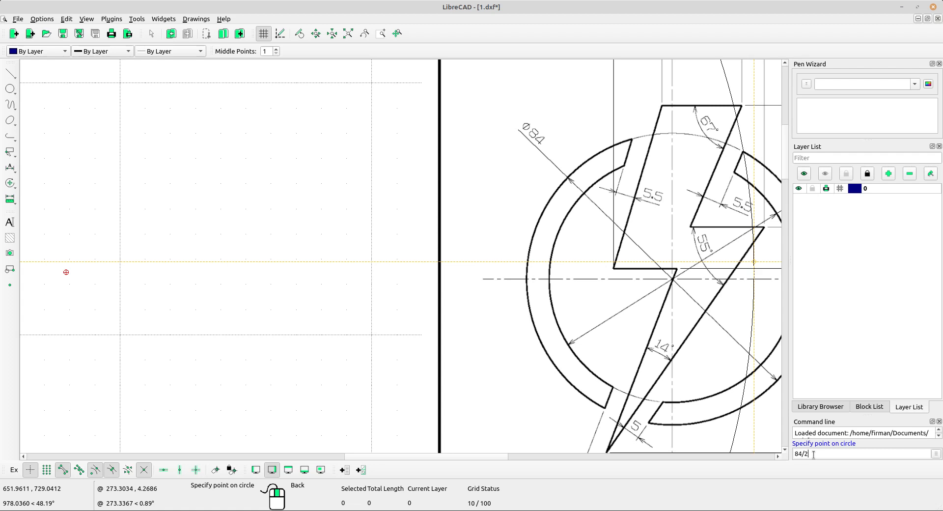
{"action": "key", "text": "Return"}
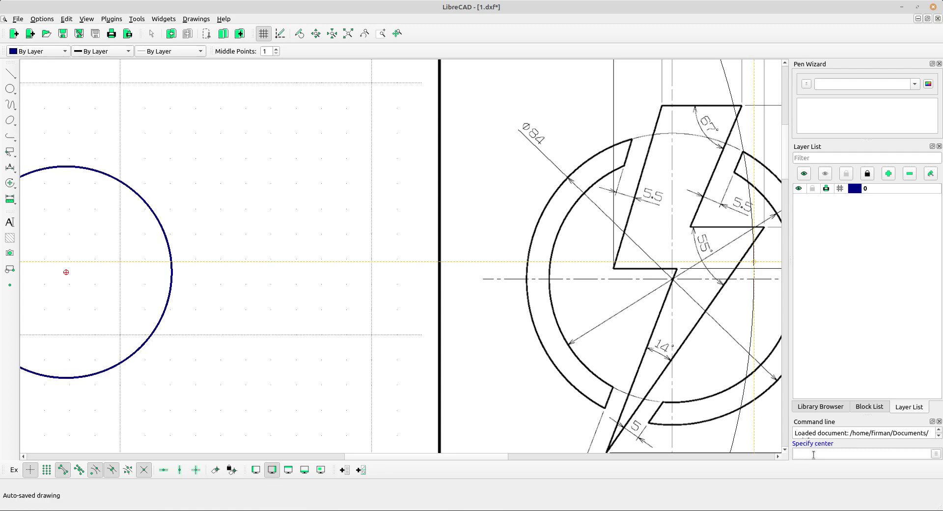
Draw a concentric inner circle with a radius of 71/2 from the centre of the existing circle.
{"action": "scroll", "coordinate": [344, 349], "scroll_direction": "down", "scroll_amount": 3}
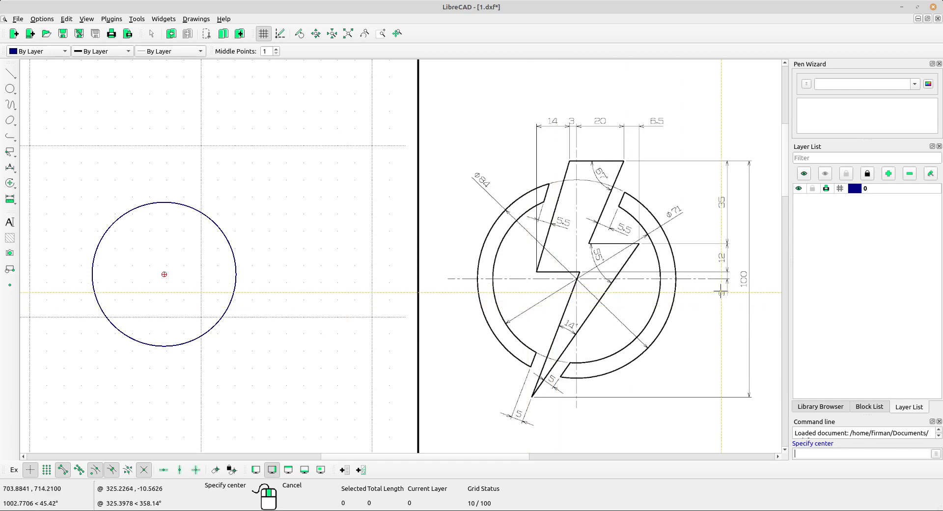
{"action": "scroll", "coordinate": [721, 291], "scroll_direction": "up", "scroll_amount": 2}
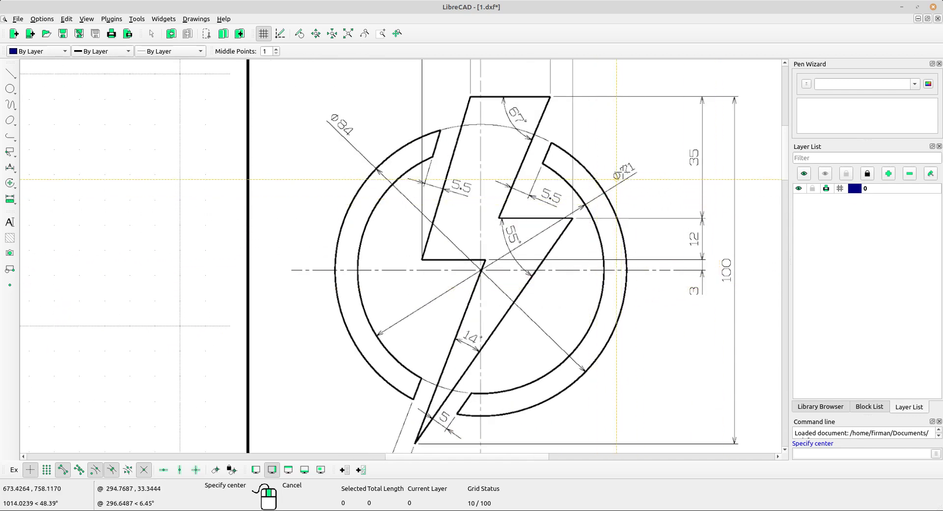
{"action": "scroll", "coordinate": [636, 160], "scroll_direction": "down", "scroll_amount": 1}
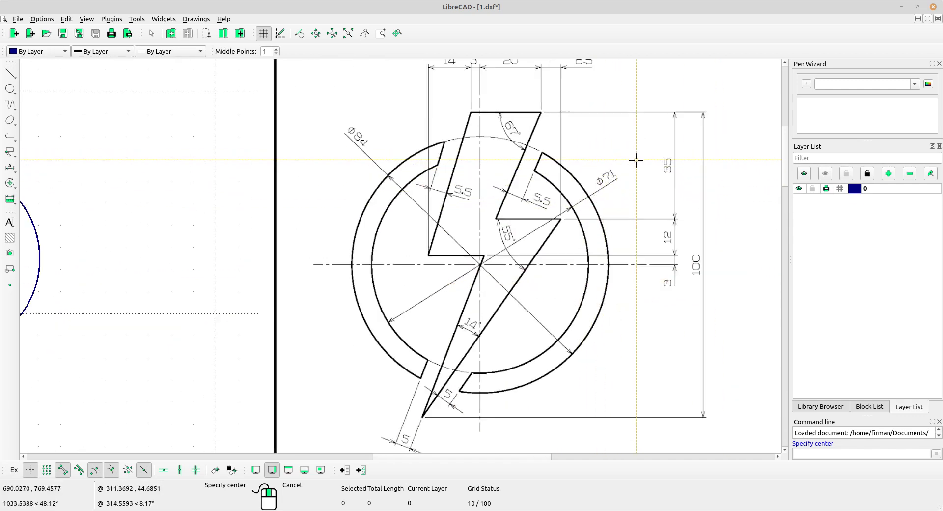
{"action": "scroll", "coordinate": [472, 227], "scroll_direction": "down", "scroll_amount": 1}
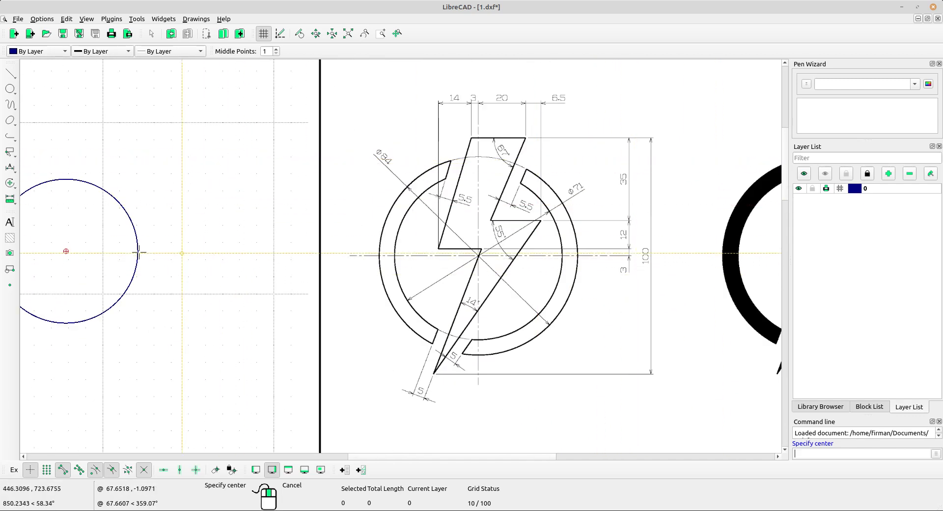
{"action": "left_click", "coordinate": [66, 251]}
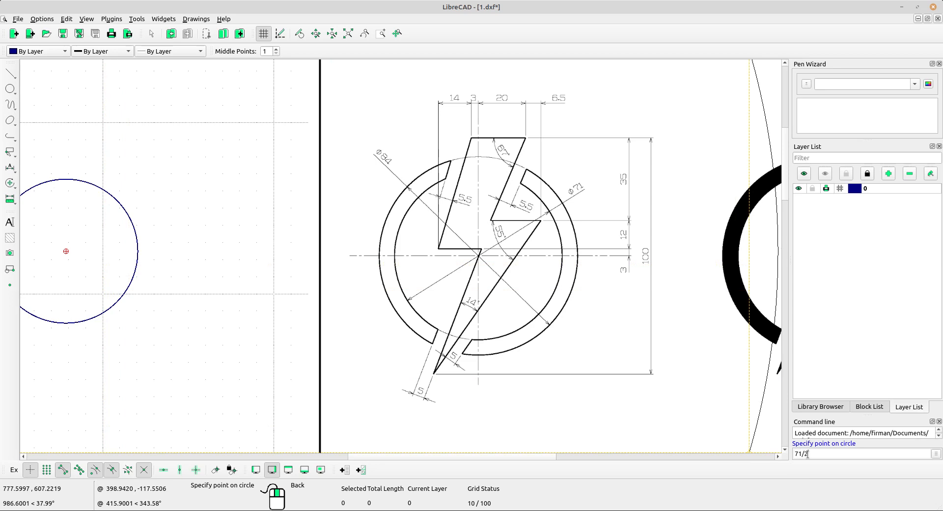
{"action": "left_click", "coordinate": [808, 454]}
{"action": "type", "text": "71/2"}
{"action": "key", "text": "Return"}
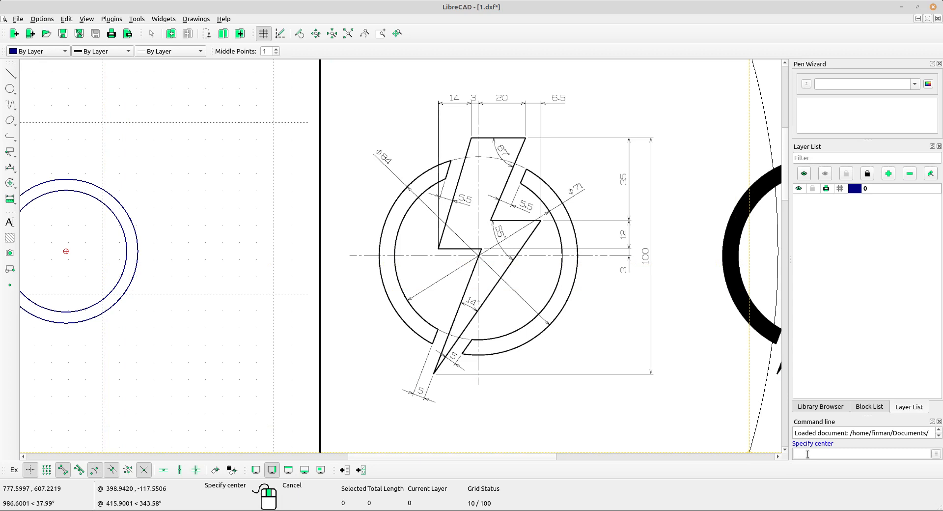
{"action": "right_click", "coordinate": [343, 229]}
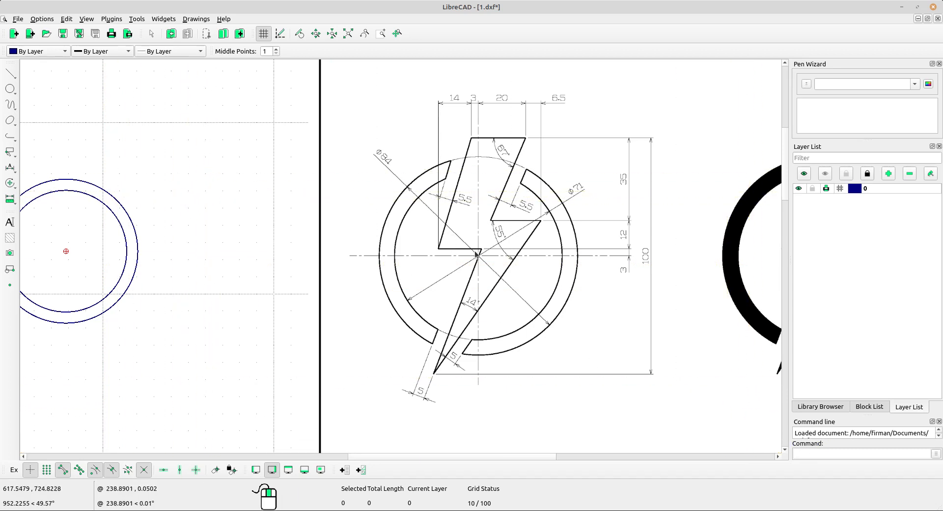
Draw a vertical line 3 long upward from the circles' centre, using its start as the snap point.
{"action": "scroll", "coordinate": [478, 256], "scroll_direction": "up", "scroll_amount": 4}
{"action": "scroll", "coordinate": [594, 252], "scroll_direction": "up", "scroll_amount": 1}
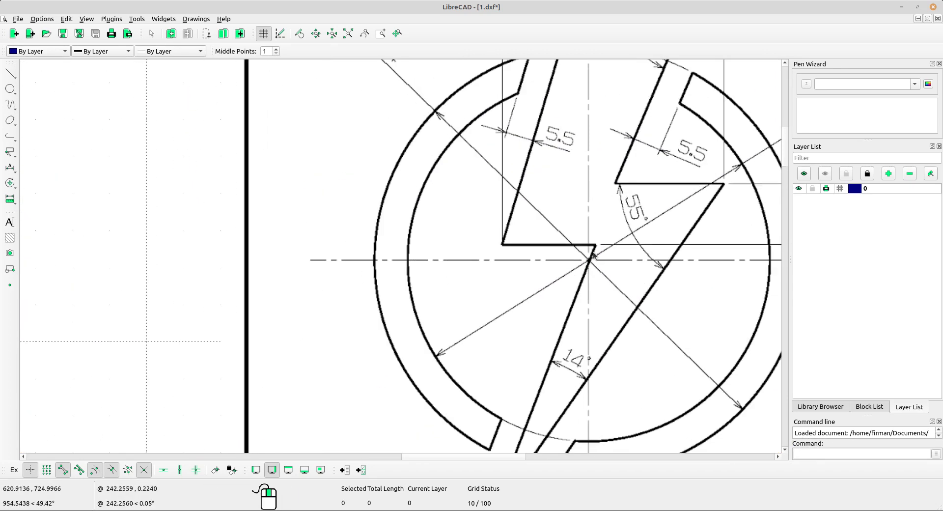
{"action": "middle_click_drag", "start_coordinate": [589, 248], "coordinate": [374, 255]}
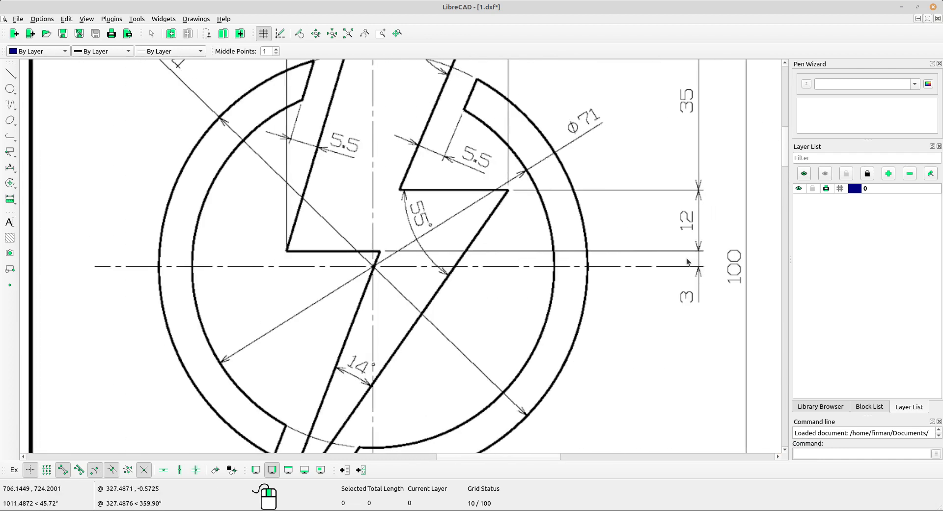
{"action": "scroll", "coordinate": [425, 281], "scroll_direction": "down", "scroll_amount": 4}
{"action": "middle_click_drag", "start_coordinate": [197, 265], "coordinate": [370, 264]}
{"action": "scroll", "coordinate": [369, 264], "scroll_direction": "down", "scroll_amount": 3}
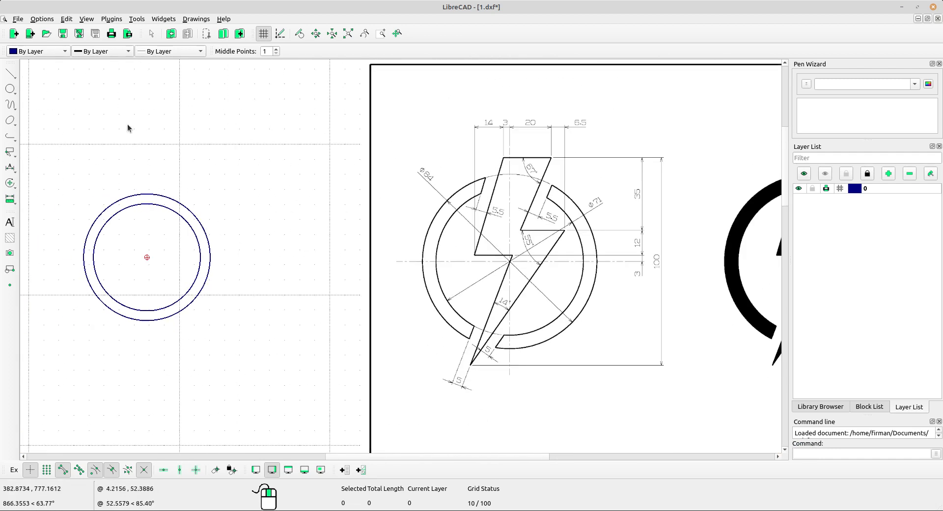
{"action": "left_click", "coordinate": [18, 74]}
{"action": "left_click", "coordinate": [54, 108]}
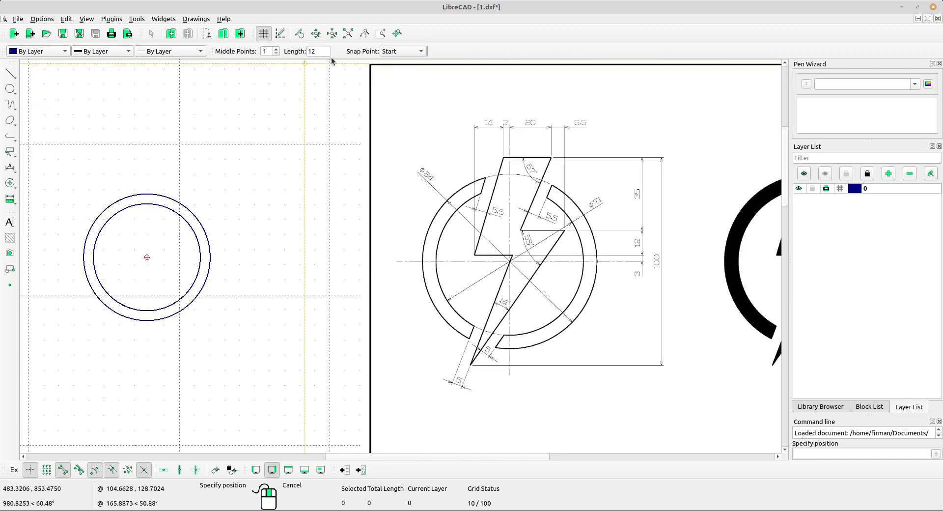
{"action": "double_click", "coordinate": [311, 52]}
{"action": "type", "text": "3"}
{"action": "left_click", "coordinate": [402, 51]}
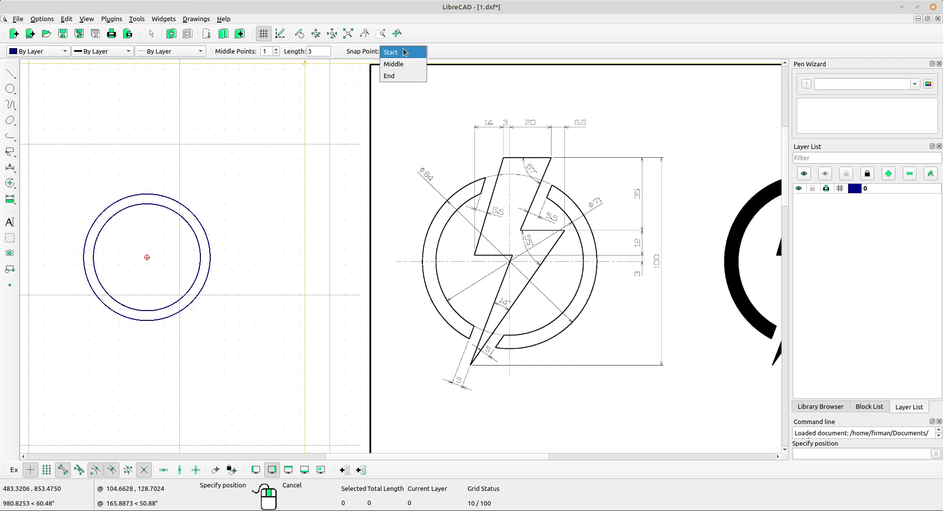
{"action": "left_click", "coordinate": [393, 61]}
{"action": "scroll", "coordinate": [165, 253], "scroll_direction": "up", "scroll_amount": 6}
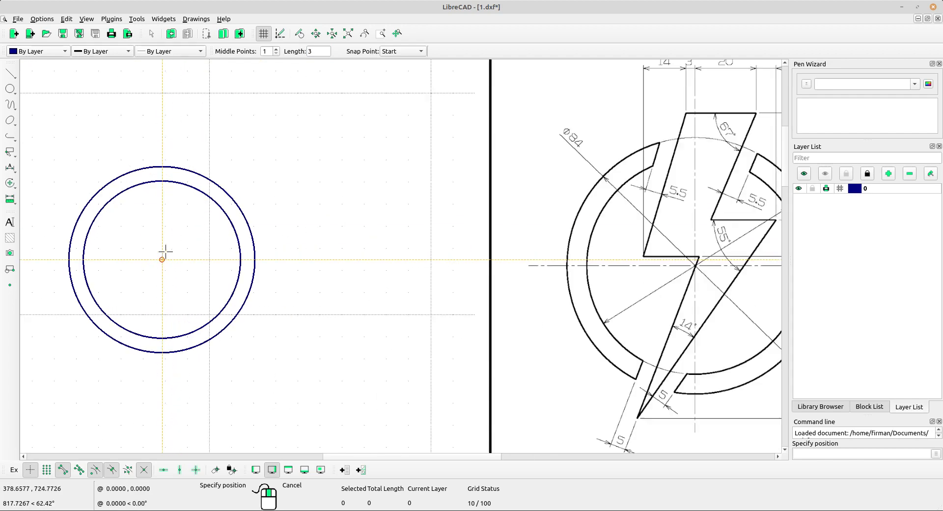
{"action": "left_click", "coordinate": [207, 266]}
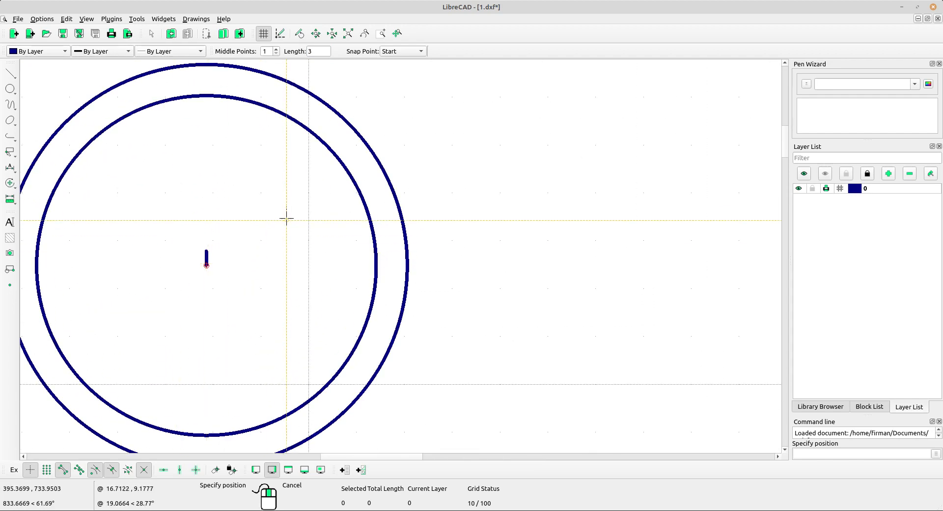
Draw a vertical line 12 long upward from the upper end of the short line at the circles' centre.
{"action": "scroll", "coordinate": [314, 221], "scroll_direction": "down", "scroll_amount": 11}
{"action": "scroll", "coordinate": [663, 234], "scroll_direction": "up", "scroll_amount": 3}
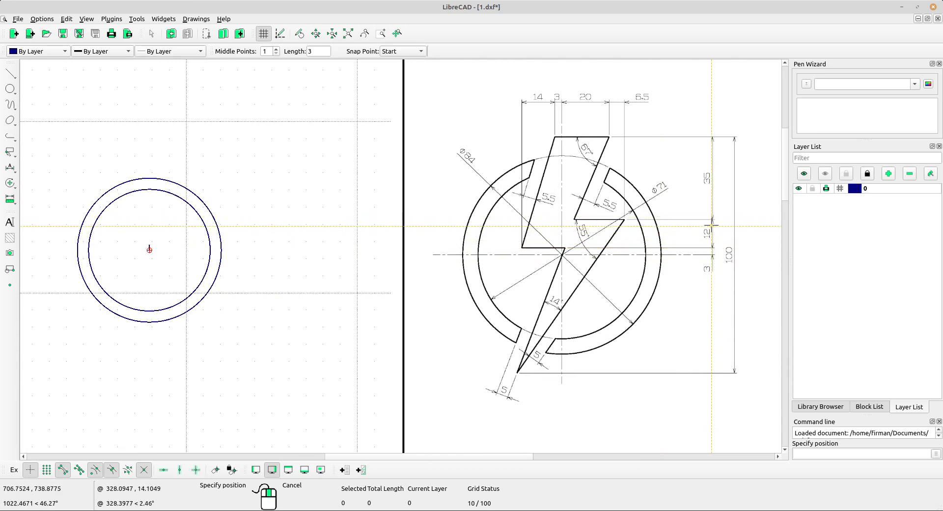
{"action": "left_click", "coordinate": [11, 74]}
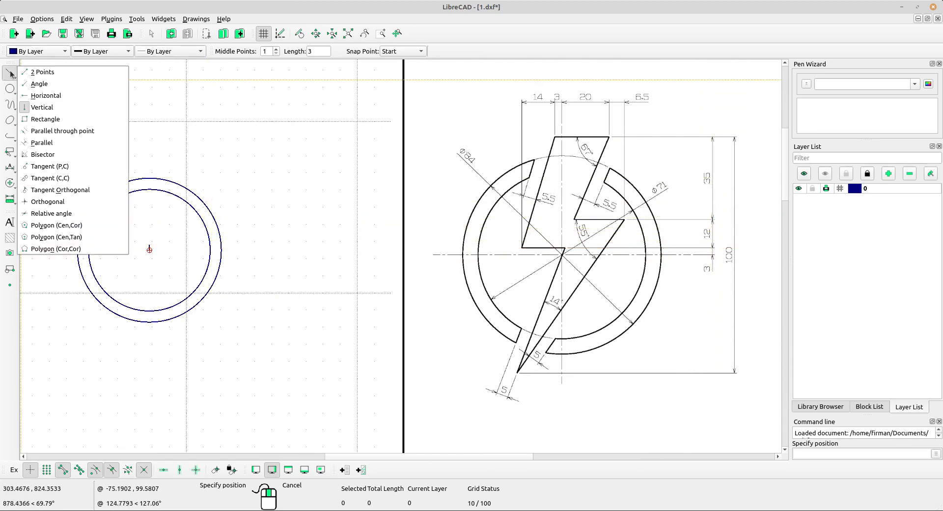
{"action": "left_click", "coordinate": [42, 108]}
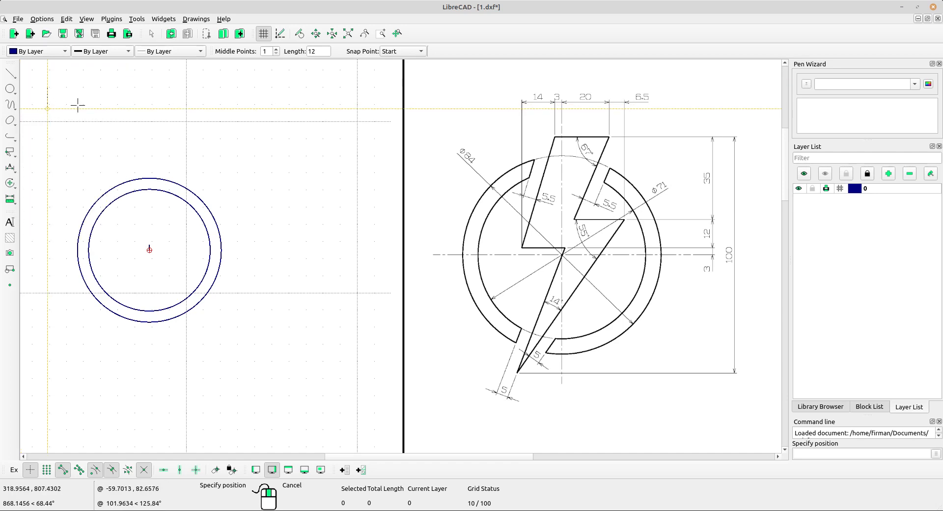
{"action": "double_click", "coordinate": [313, 51]}
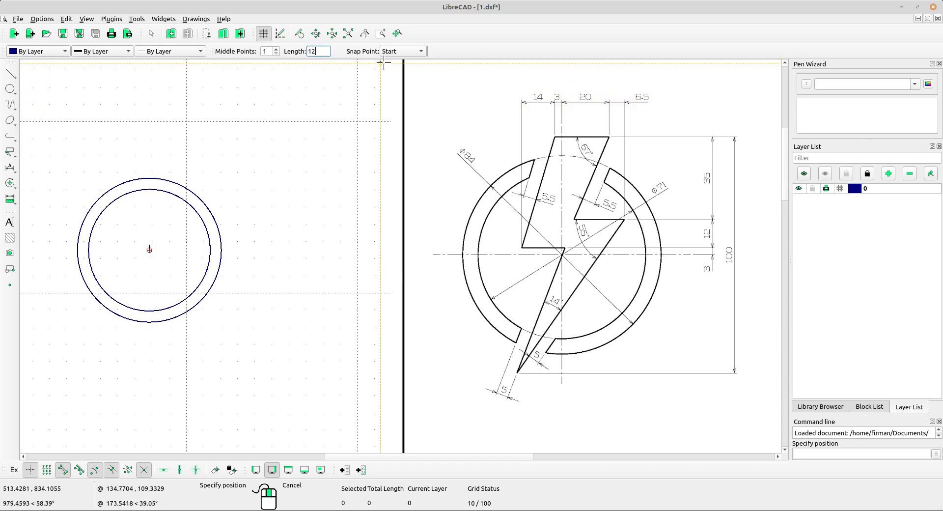
{"action": "left_click", "coordinate": [402, 51]}
{"action": "left_click", "coordinate": [391, 53]}
{"action": "scroll", "coordinate": [220, 214], "scroll_direction": "up", "scroll_amount": 4}
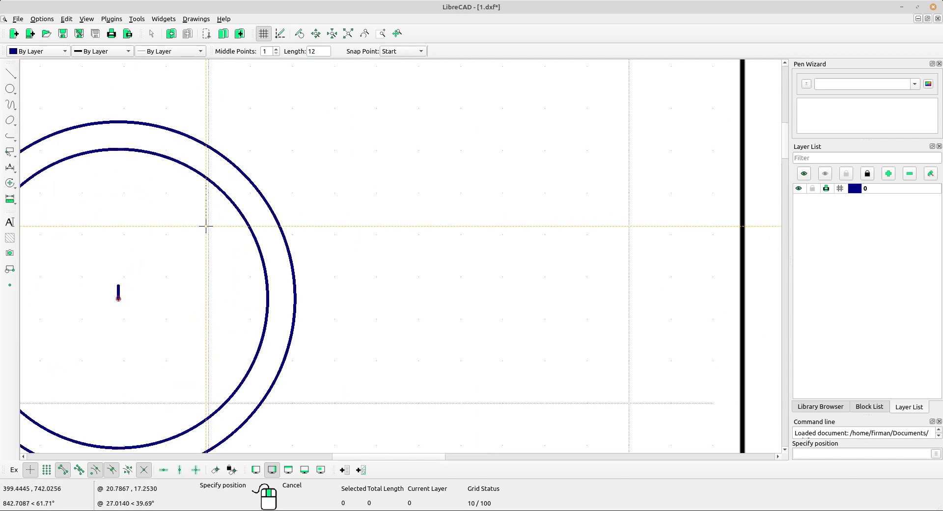
{"action": "scroll", "coordinate": [119, 279], "scroll_direction": "up", "scroll_amount": 3}
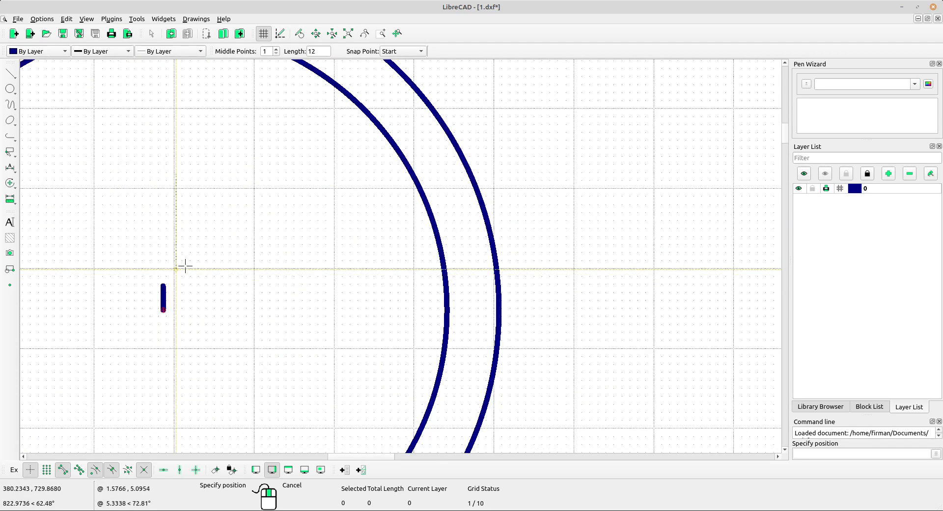
{"action": "left_click", "coordinate": [164, 286]}
{"action": "scroll", "coordinate": [198, 216], "scroll_direction": "down", "scroll_amount": 7}
{"action": "middle_click_drag", "start_coordinate": [406, 244], "coordinate": [294, 257]}
{"action": "scroll", "coordinate": [331, 220], "scroll_direction": "down", "scroll_amount": 3}
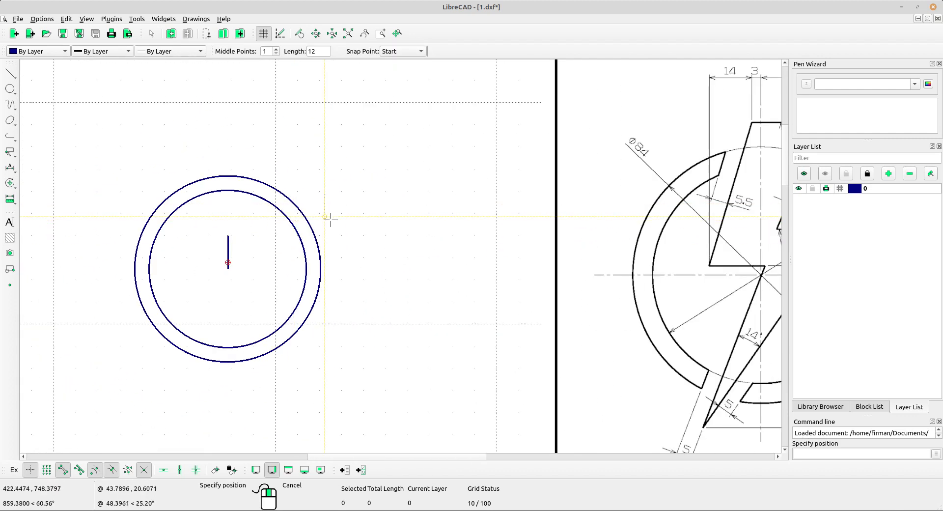
{"action": "middle_click_drag", "start_coordinate": [331, 220], "coordinate": [238, 231]}
{"action": "right_click", "coordinate": [288, 214]}
Draw a vertical line 35 long upward from the upper end of the 12-long line.
{"action": "middle_click_drag", "start_coordinate": [288, 215], "coordinate": [214, 213]}
{"action": "scroll", "coordinate": [203, 211], "scroll_direction": "down", "scroll_amount": 2}
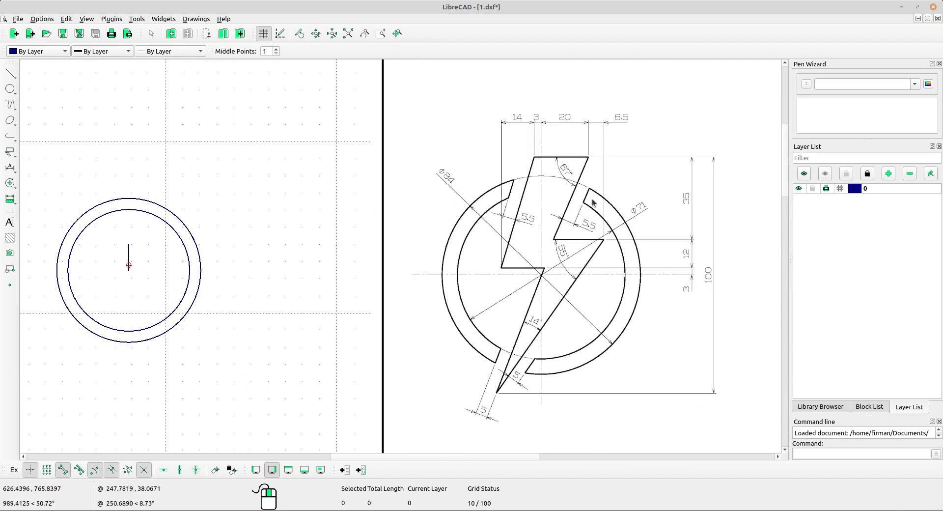
{"action": "left_click", "coordinate": [10, 74]}
{"action": "left_click", "coordinate": [29, 107]}
{"action": "double_click", "coordinate": [319, 51]}
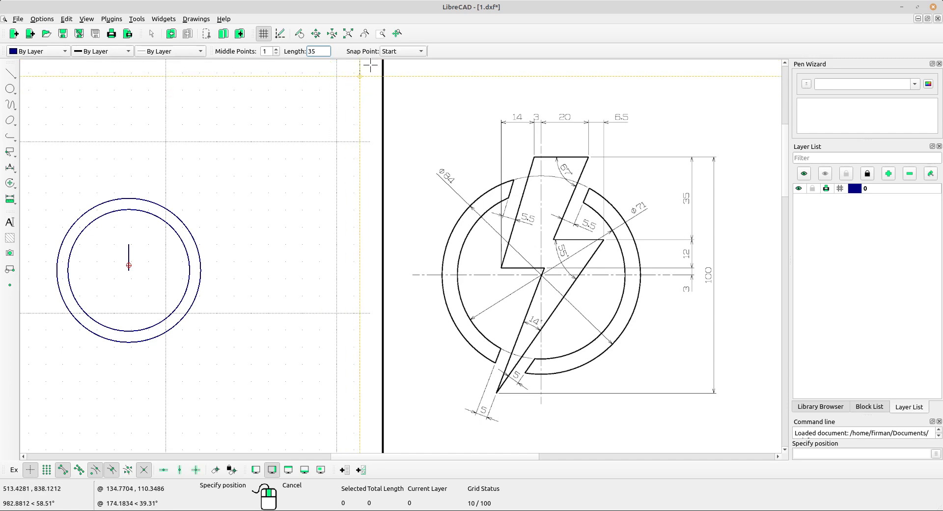
{"action": "scroll", "coordinate": [123, 236], "scroll_direction": "up", "scroll_amount": 4}
{"action": "left_click", "coordinate": [143, 235]}
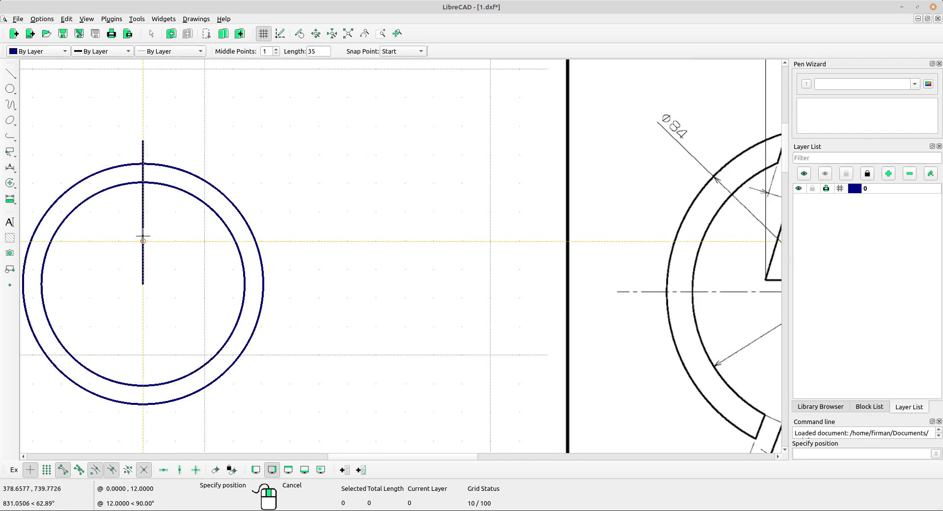
{"action": "scroll", "coordinate": [238, 177], "scroll_direction": "down", "scroll_amount": 3}
{"action": "middle_click_drag", "start_coordinate": [283, 195], "coordinate": [195, 211]}
{"action": "right_click", "coordinate": [204, 173]}
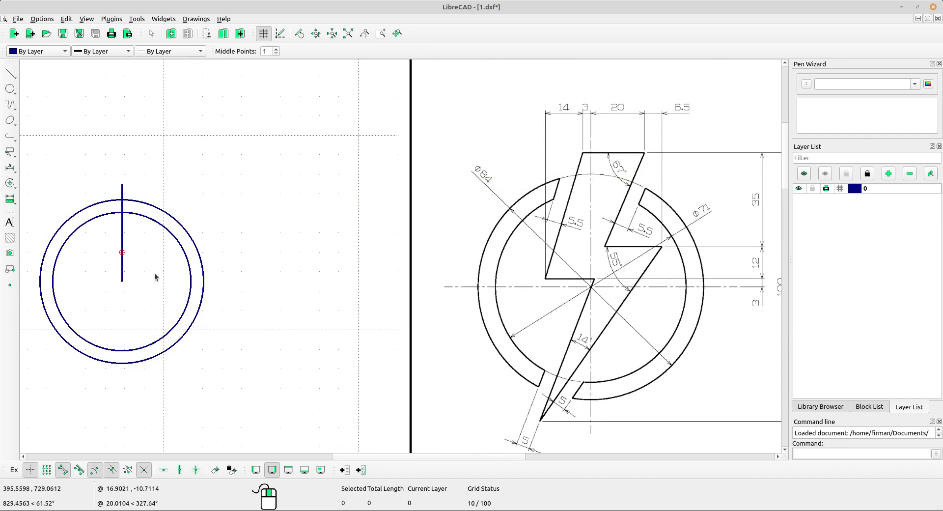
Draw a horizontal line 3 long leftward from the upper end of the 3-long vertical line, using its end as the snap point.
{"action": "scroll", "coordinate": [566, 289], "scroll_direction": "up", "scroll_amount": 8}
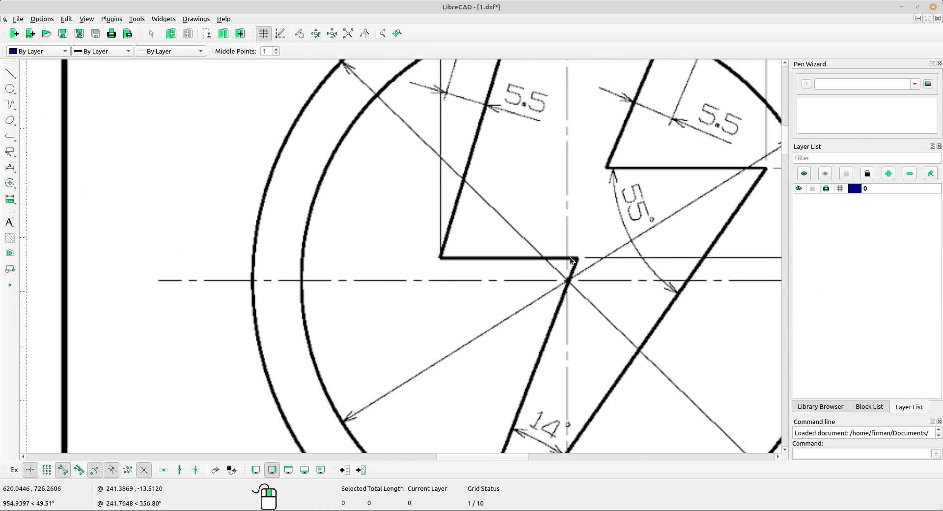
{"action": "scroll", "coordinate": [571, 261], "scroll_direction": "down", "scroll_amount": 8}
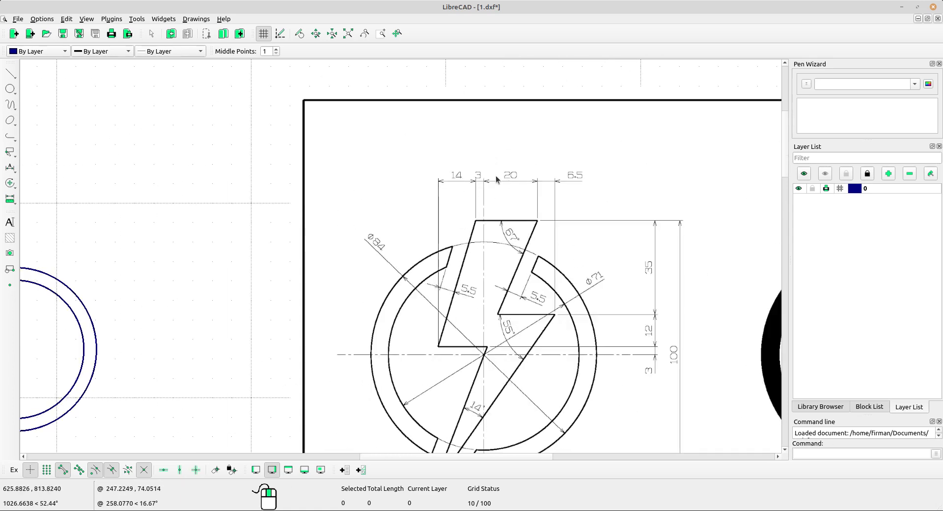
{"action": "scroll", "coordinate": [496, 176], "scroll_direction": "down", "scroll_amount": 2}
{"action": "middle_click_drag", "start_coordinate": [306, 211], "coordinate": [356, 214]}
{"action": "left_click", "coordinate": [15, 76]}
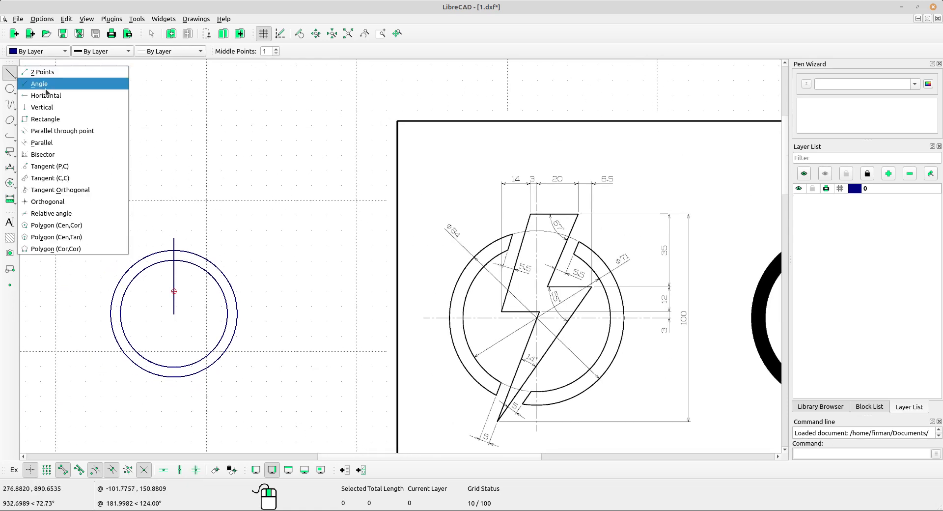
{"action": "left_click", "coordinate": [49, 96]}
{"action": "double_click", "coordinate": [324, 52]}
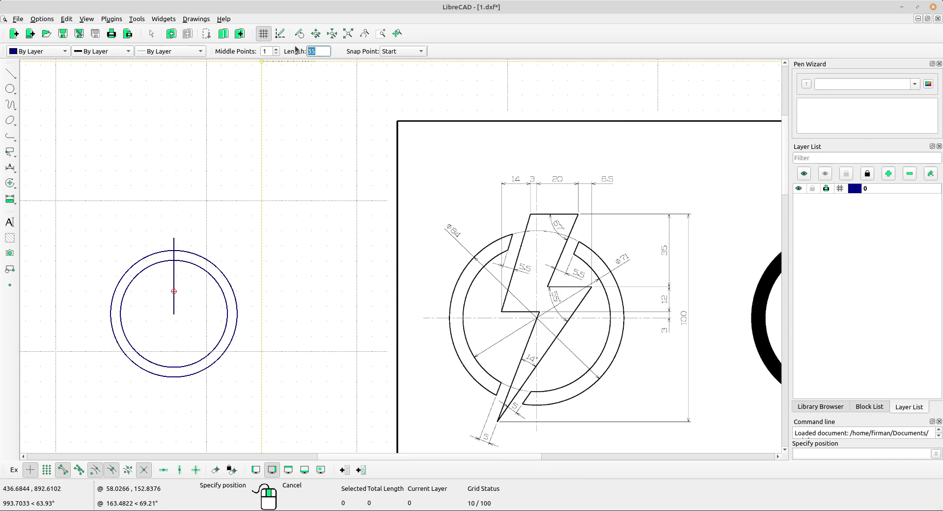
{"action": "type", "text": "3"}
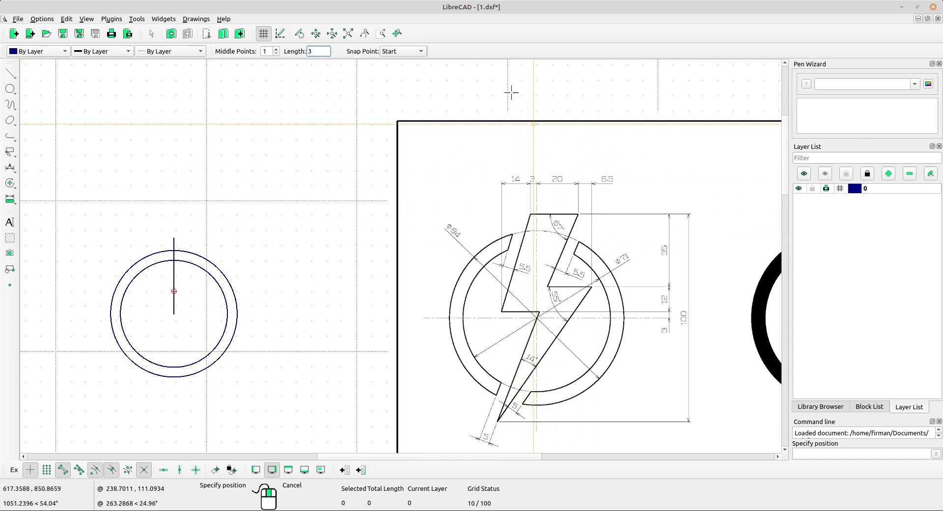
{"action": "left_click", "coordinate": [395, 51]}
{"action": "left_click", "coordinate": [393, 77]}
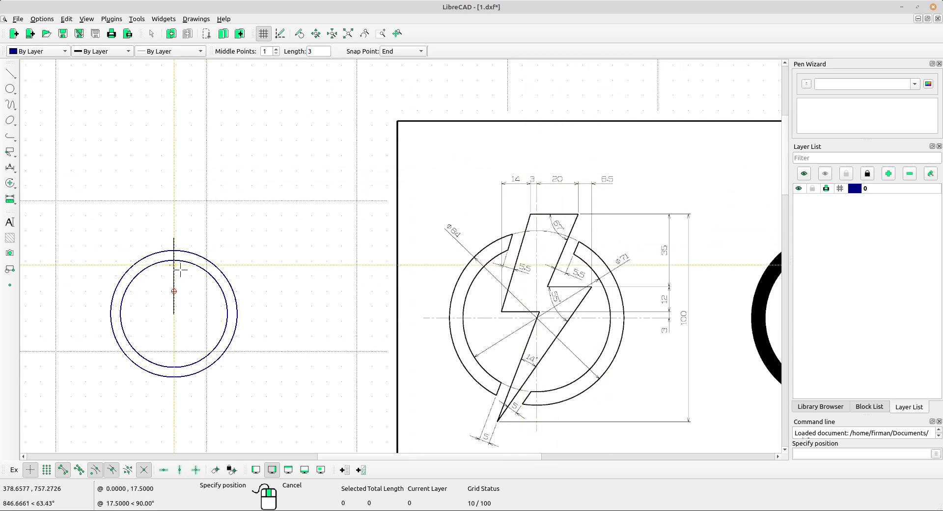
{"action": "scroll", "coordinate": [158, 287], "scroll_direction": "up", "scroll_amount": 4}
{"action": "scroll", "coordinate": [214, 361], "scroll_direction": "up", "scroll_amount": 3}
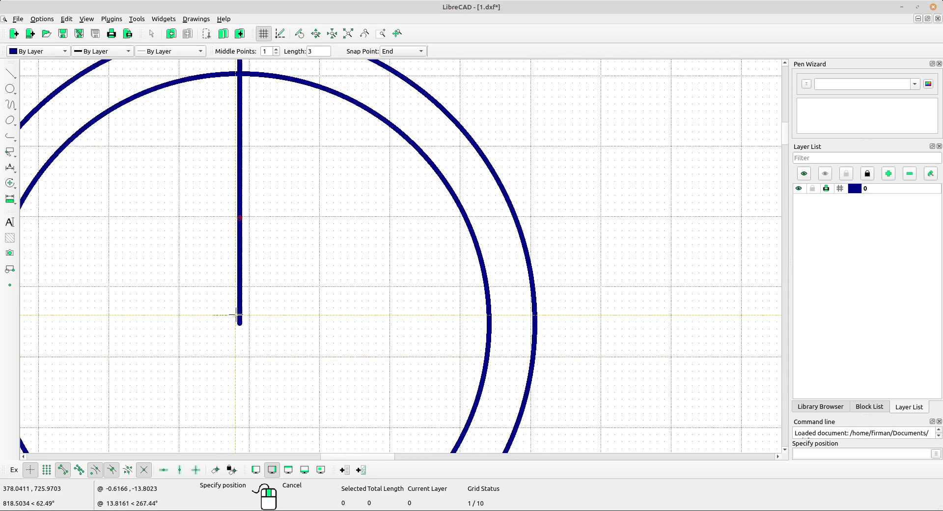
{"action": "scroll", "coordinate": [240, 292], "scroll_direction": "down", "scroll_amount": 2}
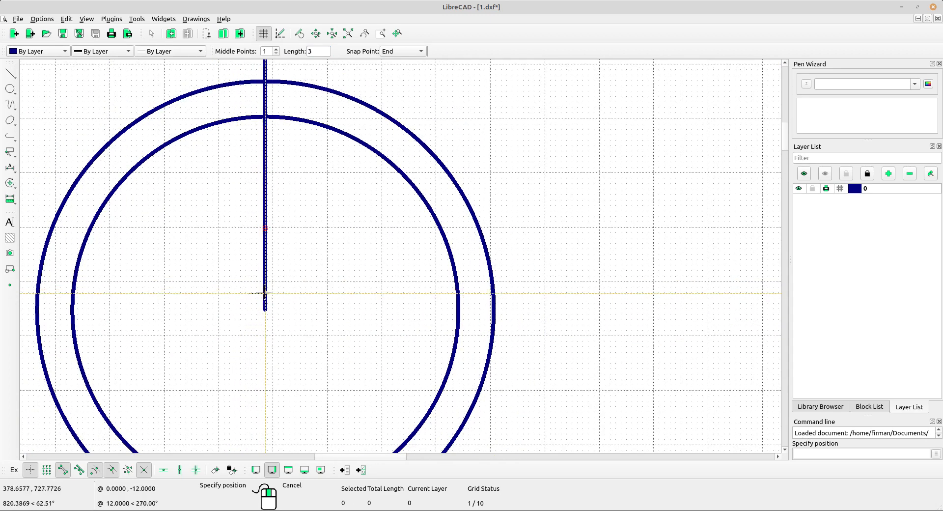
{"action": "scroll", "coordinate": [265, 292], "scroll_direction": "down", "scroll_amount": 5}
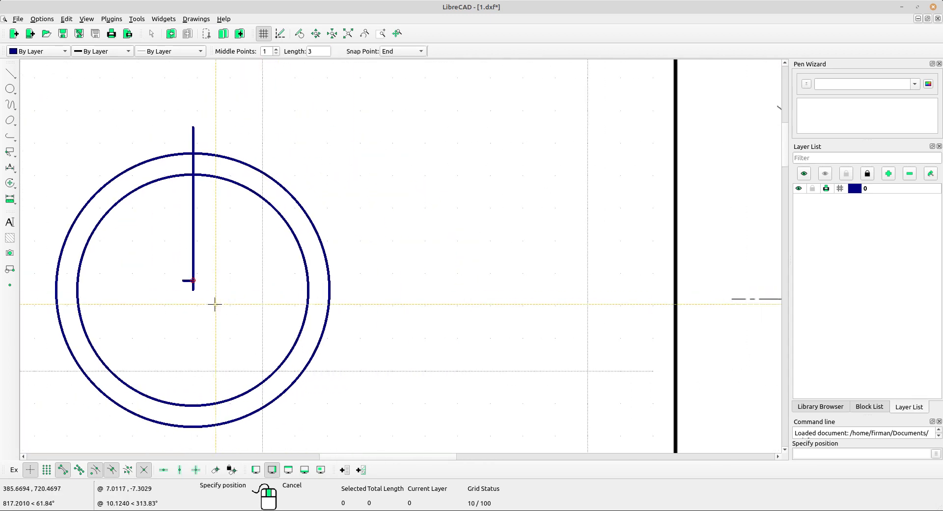
{"action": "middle_click_drag", "start_coordinate": [387, 320], "coordinate": [259, 313]}
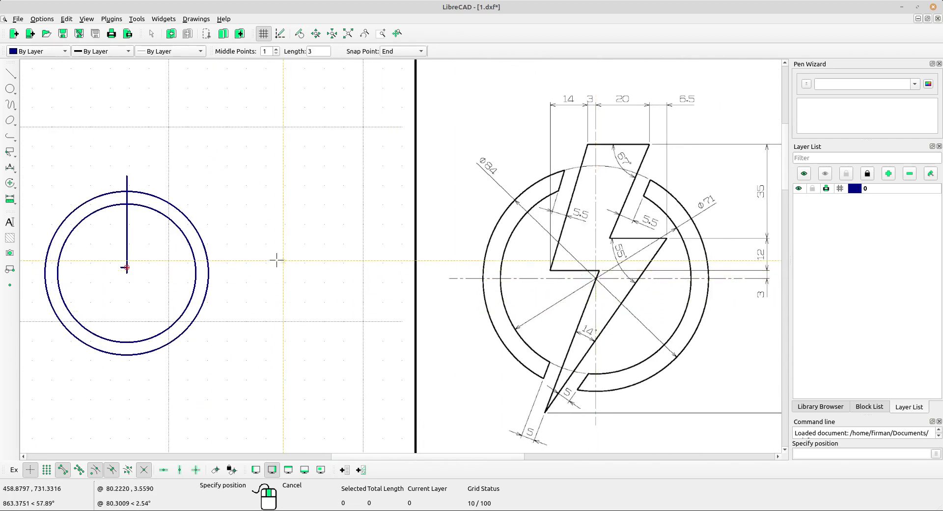
{"action": "right_click", "coordinate": [194, 193]}
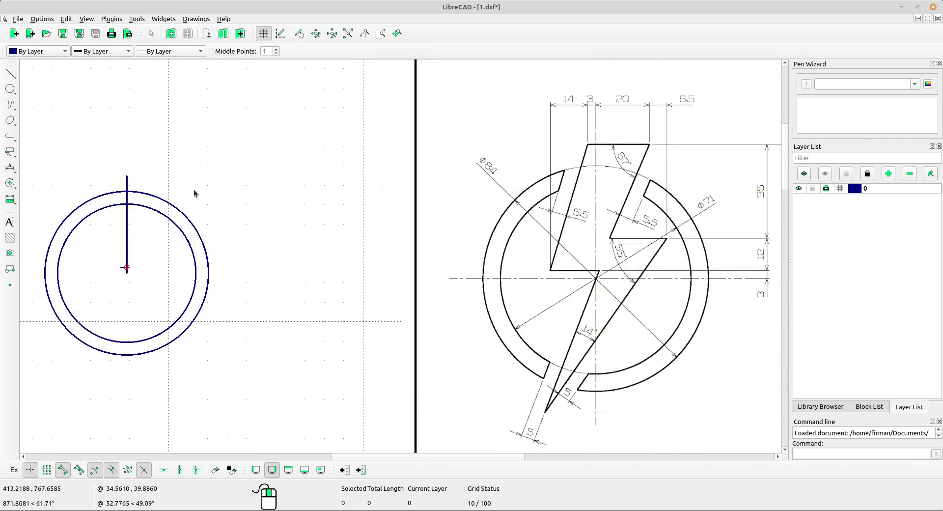
Draw a horizontal line 14 long leftward from the left end of the short horizontal line near the circles' centre.
{"action": "left_click", "coordinate": [11, 73]}
{"action": "left_click", "coordinate": [63, 95]}
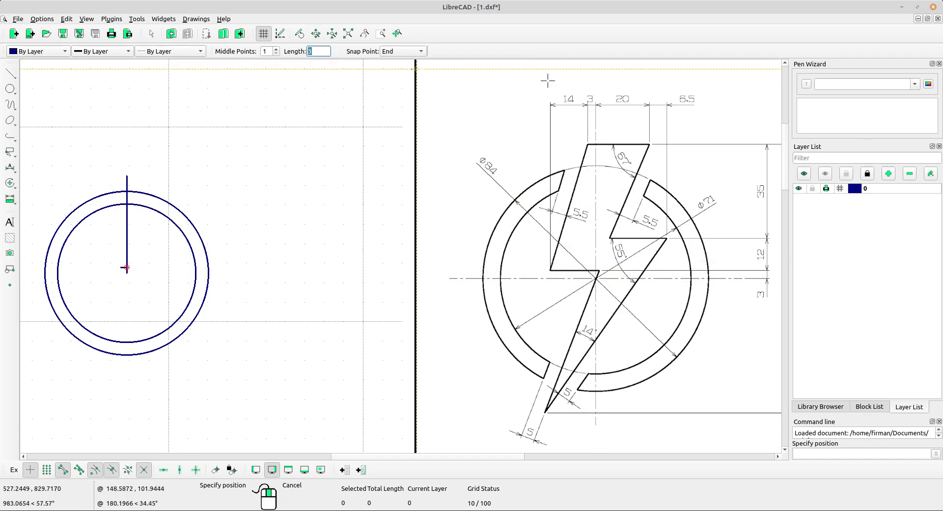
{"action": "type", "text": "14"}
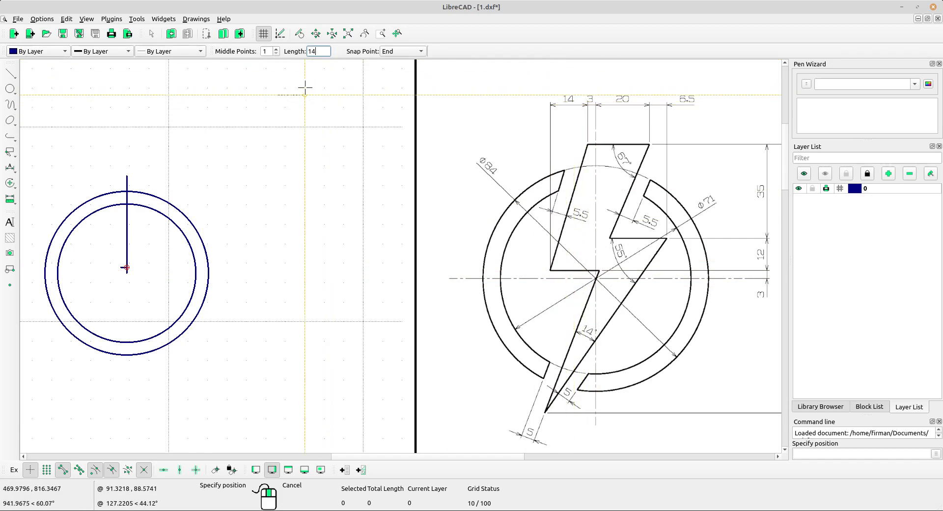
{"action": "left_click", "coordinate": [396, 52]}
{"action": "left_click", "coordinate": [396, 51]}
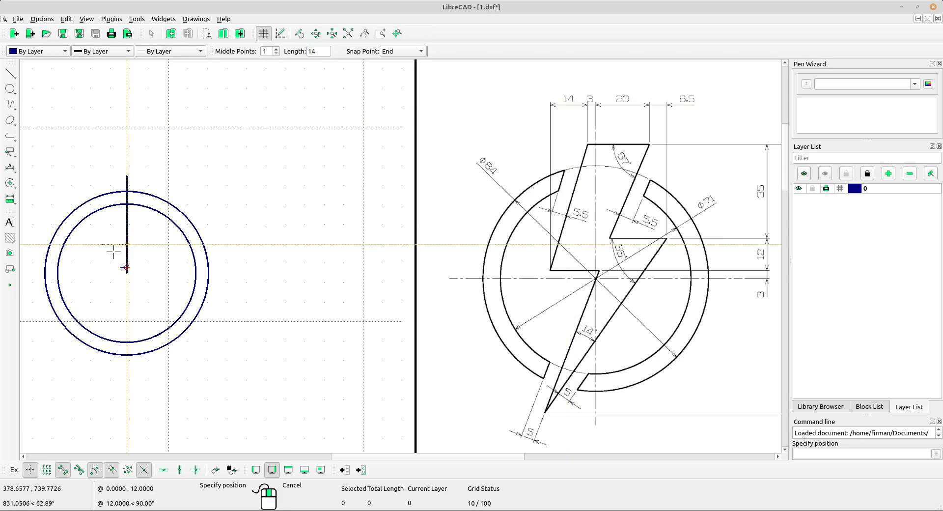
{"action": "scroll", "coordinate": [117, 261], "scroll_direction": "up", "scroll_amount": 5}
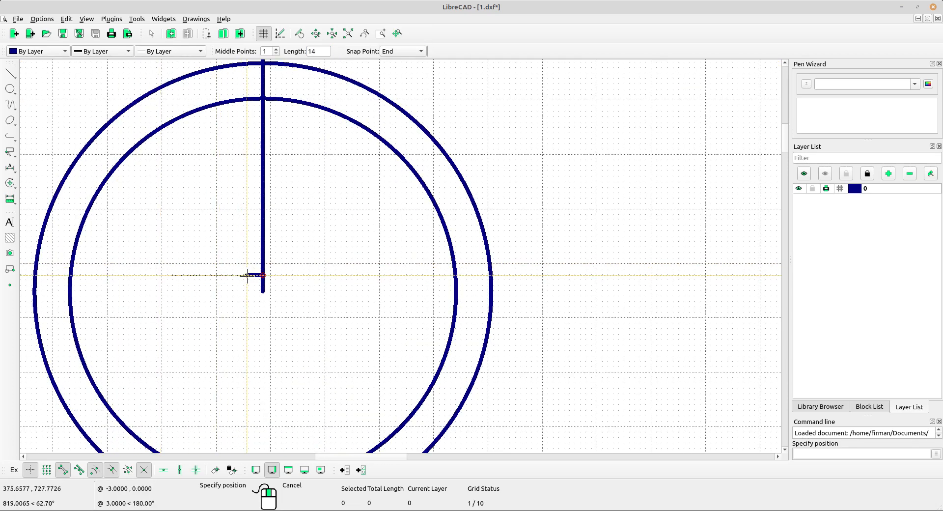
{"action": "scroll", "coordinate": [248, 274], "scroll_direction": "up", "scroll_amount": 2}
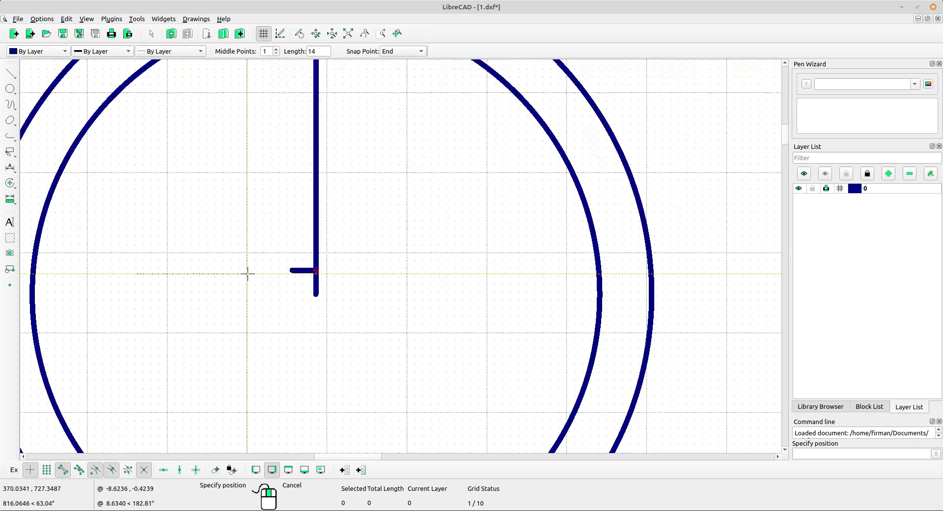
{"action": "left_click", "coordinate": [289, 269]}
{"action": "scroll", "coordinate": [319, 258], "scroll_direction": "down", "scroll_amount": 4}
{"action": "middle_click_drag", "start_coordinate": [471, 264], "coordinate": [195, 267]}
{"action": "scroll", "coordinate": [197, 268], "scroll_direction": "down", "scroll_amount": 4}
{"action": "middle_click_drag", "start_coordinate": [352, 275], "coordinate": [325, 271]}
{"action": "right_click", "coordinate": [307, 200]}
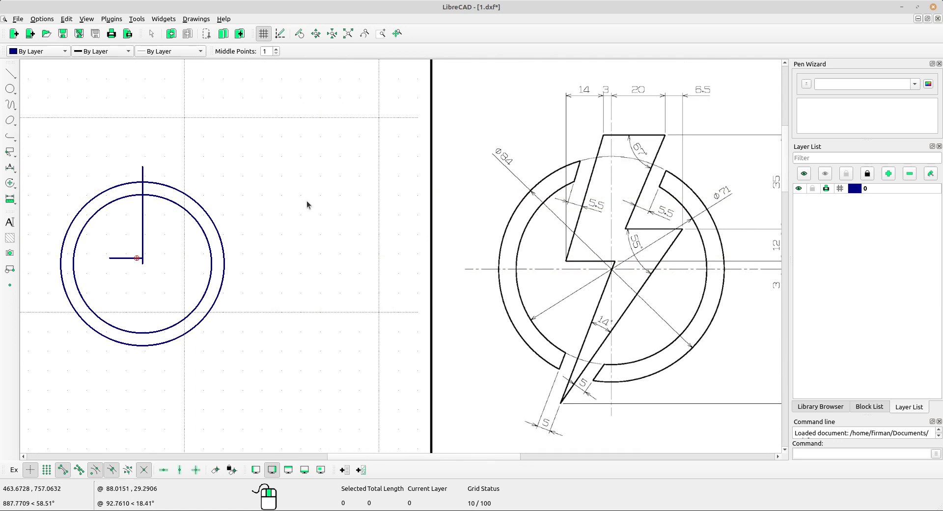
Draw a horizontal line 3 long leftward from the top end of the vertical line, with the snap point at its end.
{"action": "middle_click_drag", "start_coordinate": [307, 200], "coordinate": [311, 221]}
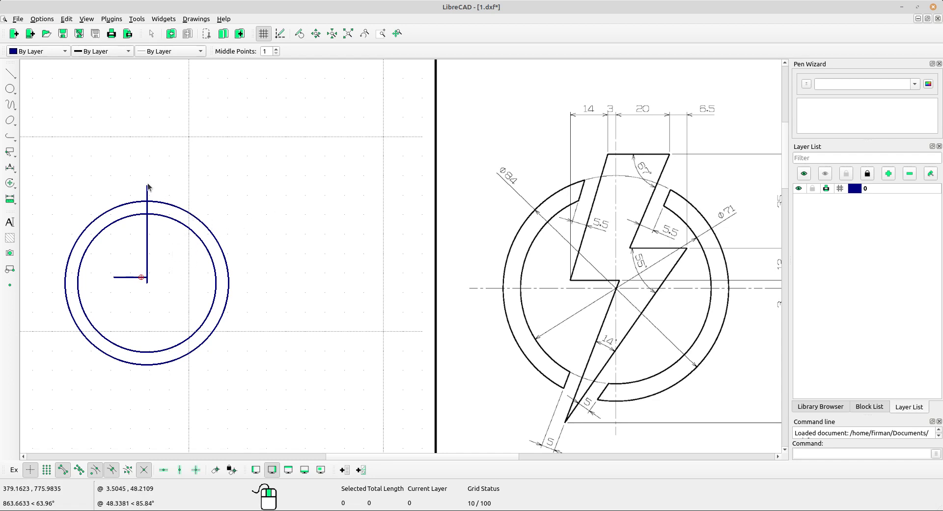
{"action": "scroll", "coordinate": [93, 162], "scroll_direction": "up", "scroll_amount": 2}
{"action": "left_click", "coordinate": [10, 73]}
{"action": "left_click", "coordinate": [39, 95]}
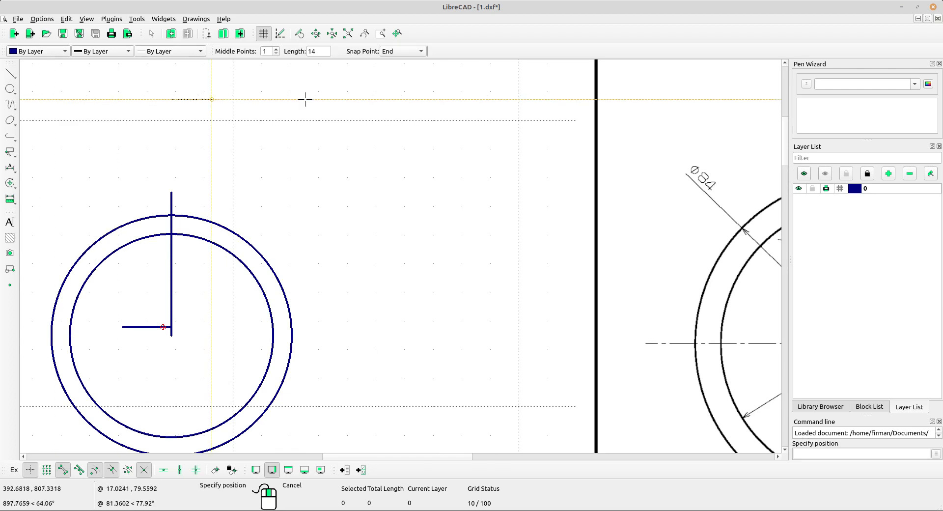
{"action": "type", "text": "3"}
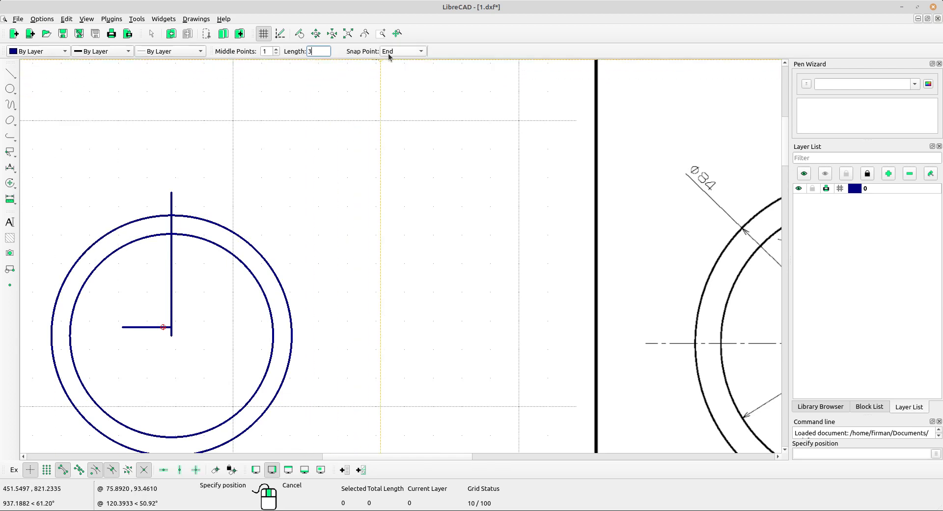
{"action": "left_click", "coordinate": [393, 52]}
{"action": "left_click", "coordinate": [393, 53]}
{"action": "scroll", "coordinate": [187, 181], "scroll_direction": "up", "scroll_amount": 2}
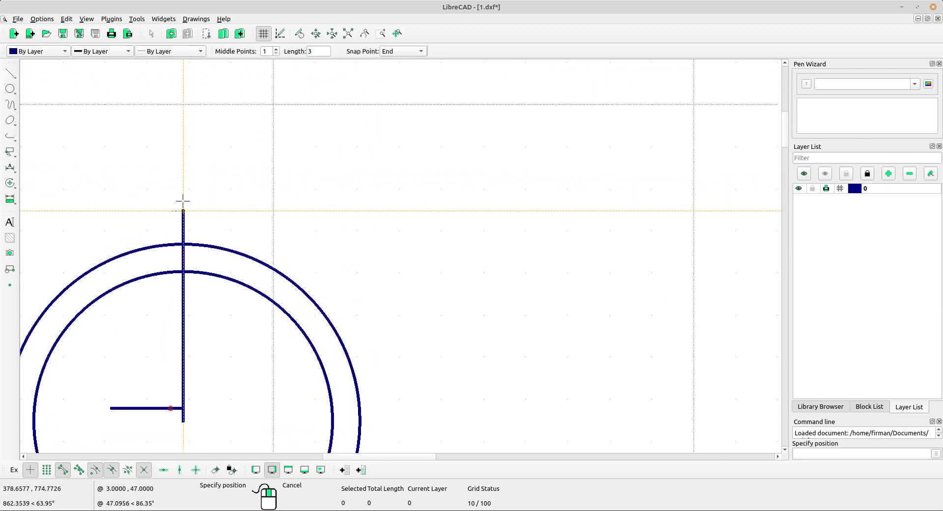
{"action": "left_click", "coordinate": [183, 212]}
{"action": "scroll", "coordinate": [350, 231], "scroll_direction": "down", "scroll_amount": 4}
{"action": "middle_click_drag", "start_coordinate": [429, 276], "coordinate": [300, 271]}
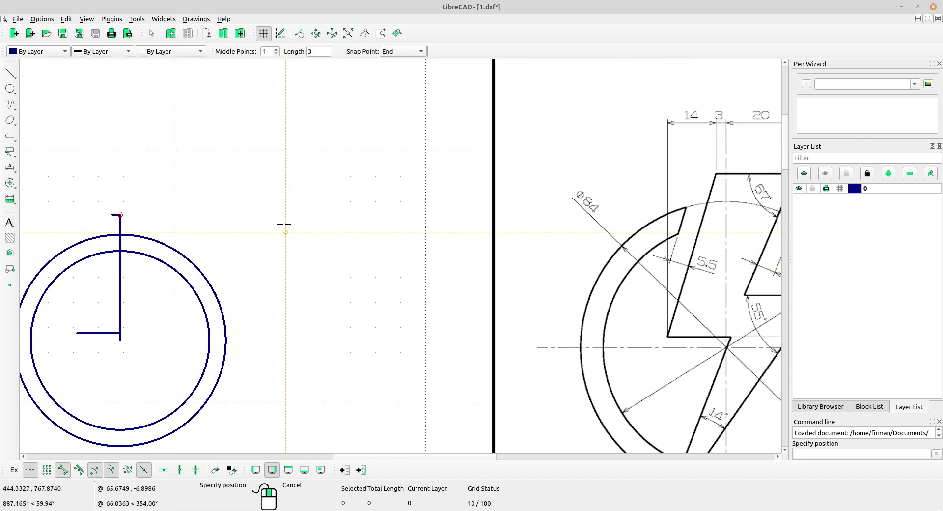
{"action": "right_click", "coordinate": [284, 160]}
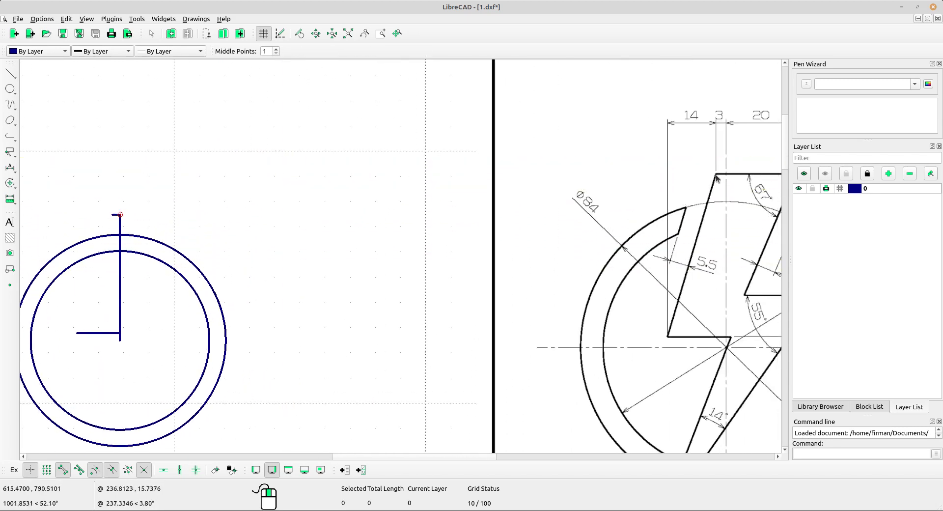
Draw a two-point line from the left end of the 14-long horizontal line to the left end of the short top line.
{"action": "left_click", "coordinate": [9, 72]}
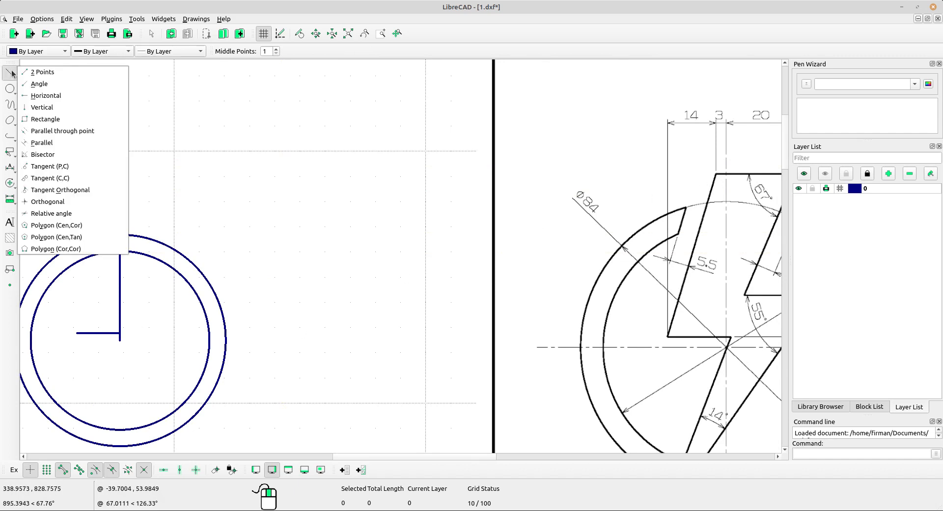
{"action": "left_click", "coordinate": [39, 72]}
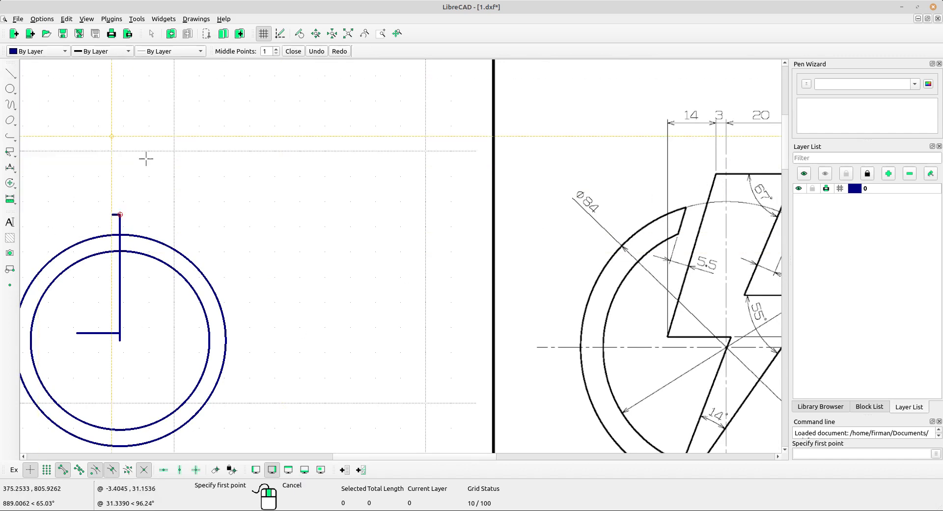
{"action": "left_click", "coordinate": [76, 333]}
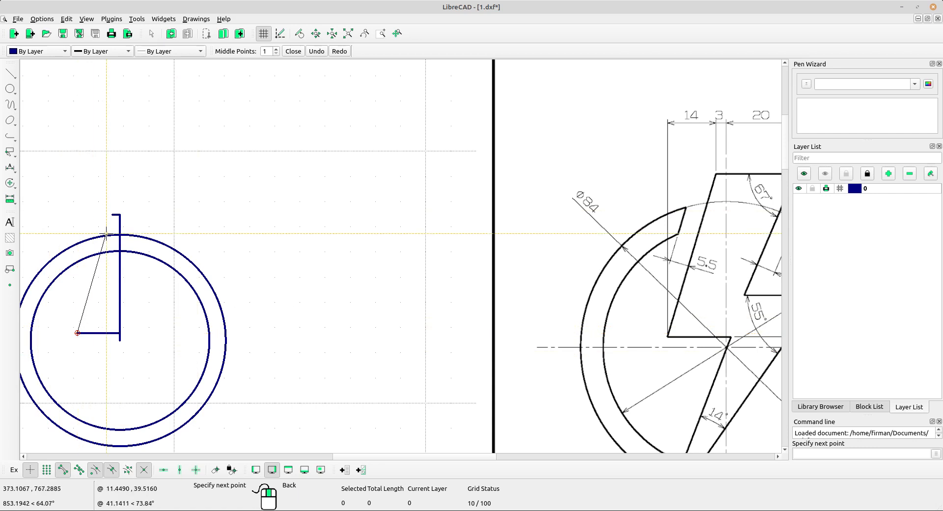
{"action": "left_click", "coordinate": [112, 215]}
{"action": "right_click", "coordinate": [205, 202]}
{"action": "middle_click_drag", "start_coordinate": [307, 266], "coordinate": [242, 228]}
{"action": "right_click", "coordinate": [222, 168]}
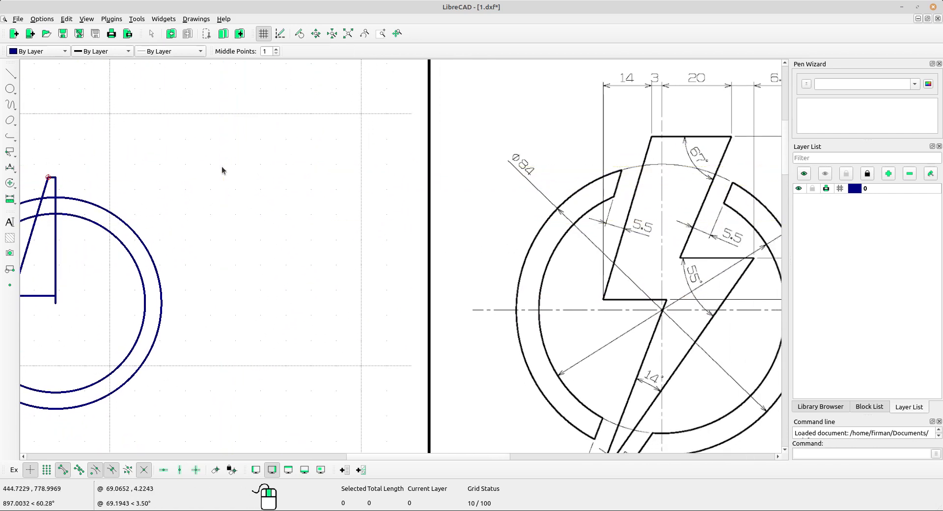
Draw a horizontal line 20 long rightward from the top end of the vertical line, using its start as the snap point.
{"action": "left_click", "coordinate": [10, 73]}
{"action": "left_click", "coordinate": [50, 93]}
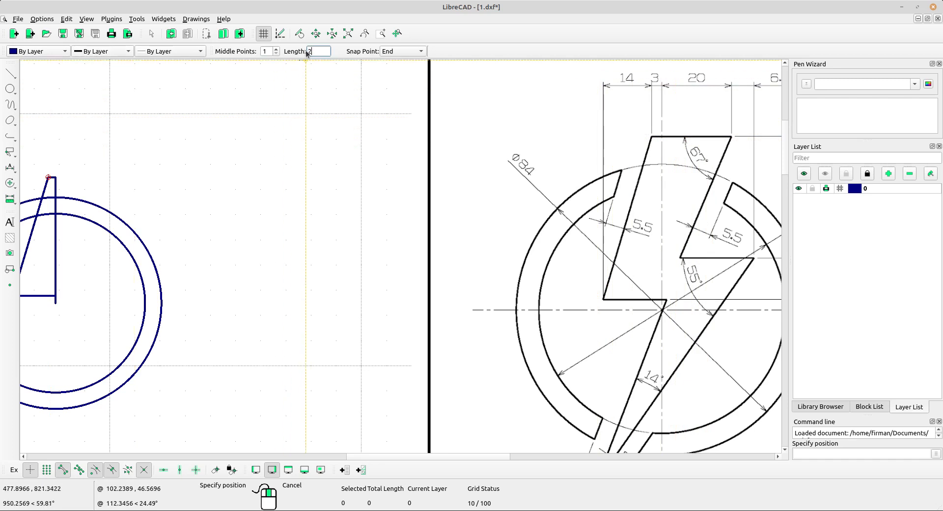
{"action": "type", "text": "0"}
{"action": "left_click", "coordinate": [400, 51]}
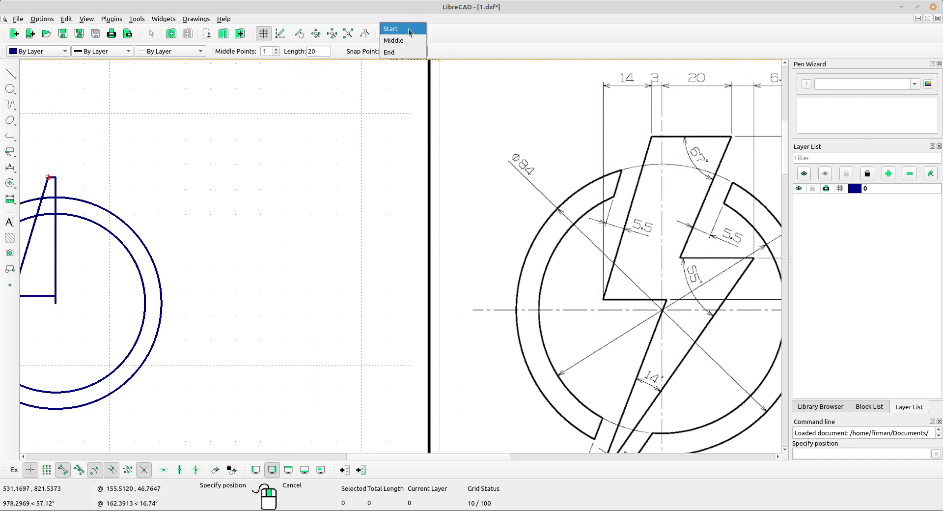
{"action": "left_click", "coordinate": [388, 25]}
{"action": "left_click", "coordinate": [56, 177]}
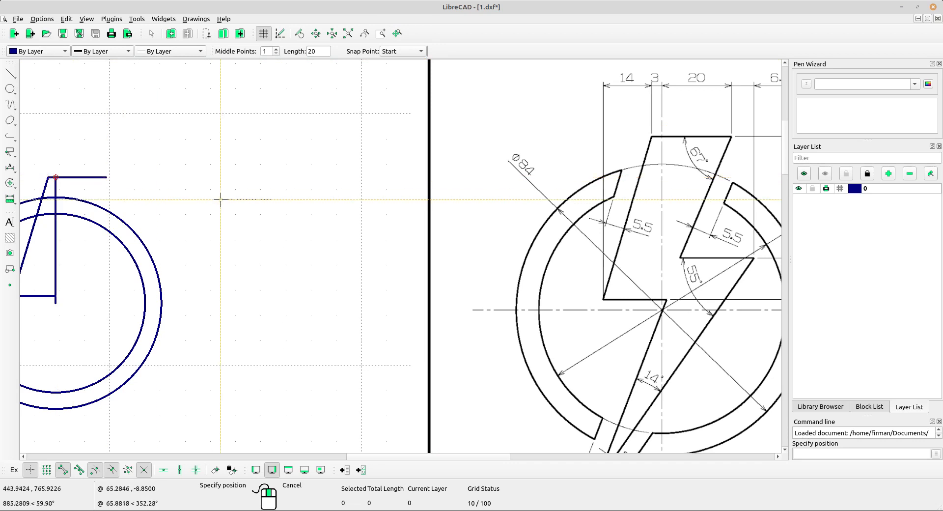
{"action": "right_click", "coordinate": [231, 162]}
Draw a relative-angle line 100 long at 67° to the top horizontal line, centred on that line's right end.
{"action": "scroll", "coordinate": [232, 163], "scroll_direction": "down", "scroll_amount": 1}
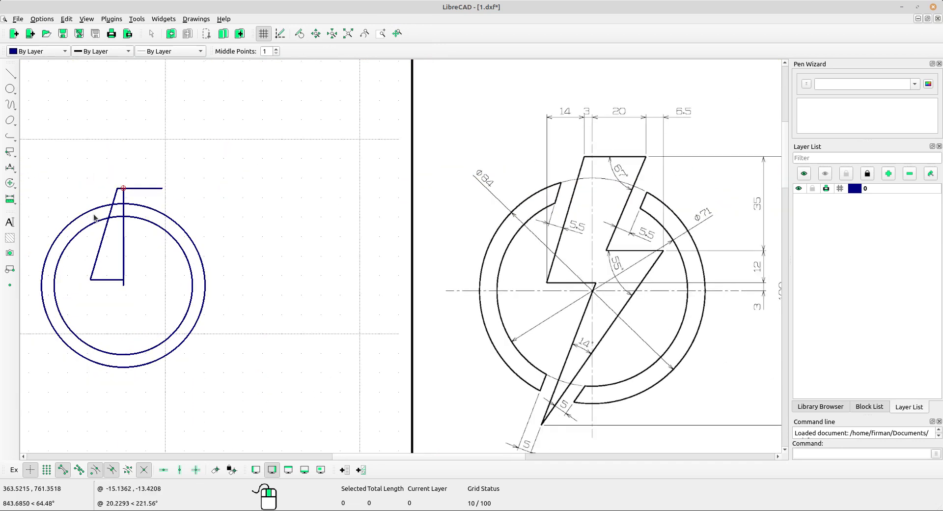
{"action": "scroll", "coordinate": [213, 220], "scroll_direction": "up", "scroll_amount": 1}
{"action": "middle_click_drag", "start_coordinate": [387, 259], "coordinate": [330, 247]}
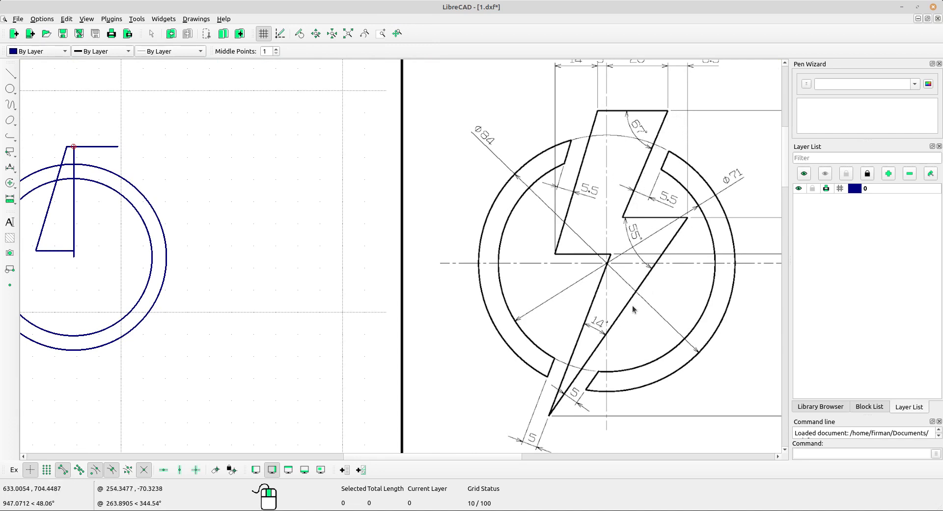
{"action": "left_click", "coordinate": [10, 73]}
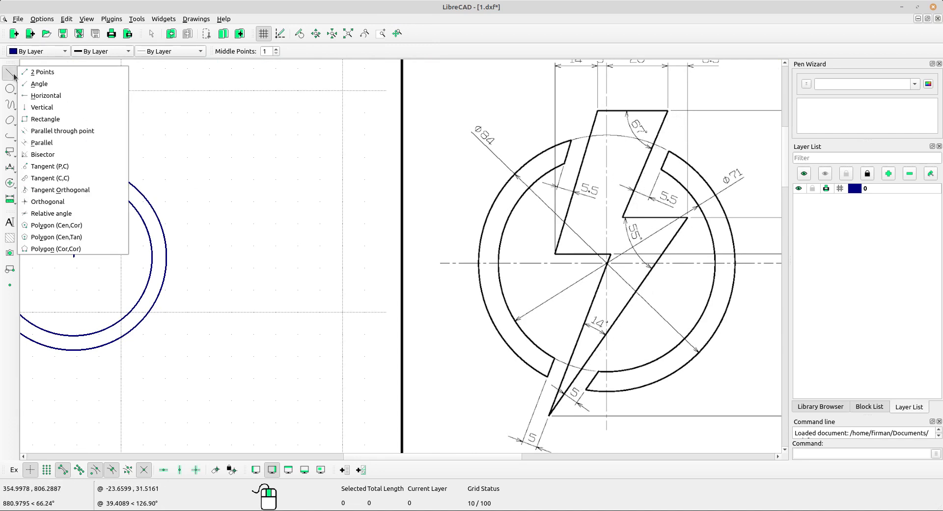
{"action": "left_click", "coordinate": [77, 214]}
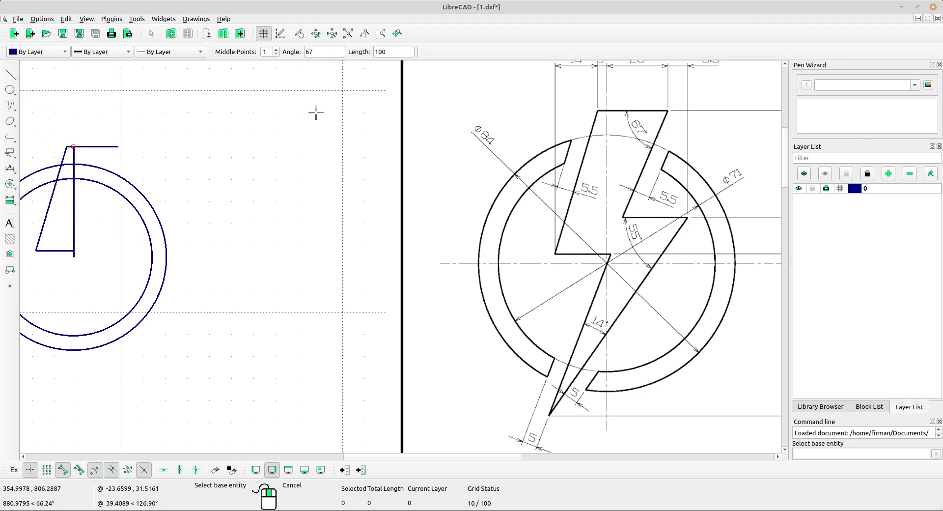
{"action": "middle_click_drag", "start_coordinate": [316, 112], "coordinate": [324, 169]}
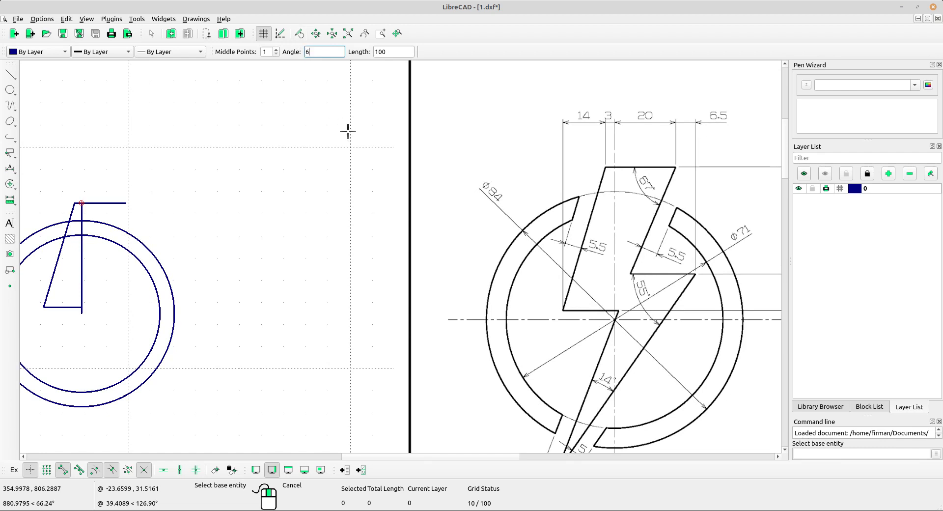
{"action": "left_click", "coordinate": [383, 51]}
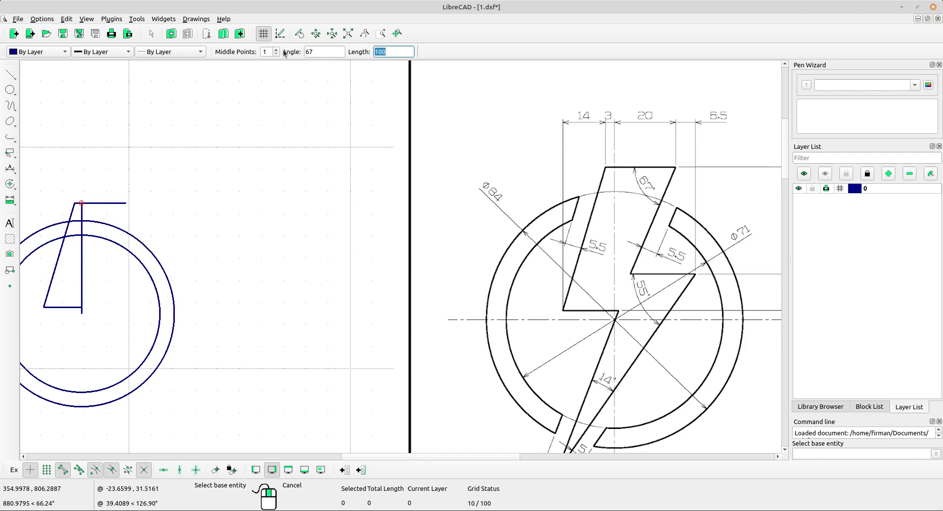
{"action": "left_click", "coordinate": [112, 203]}
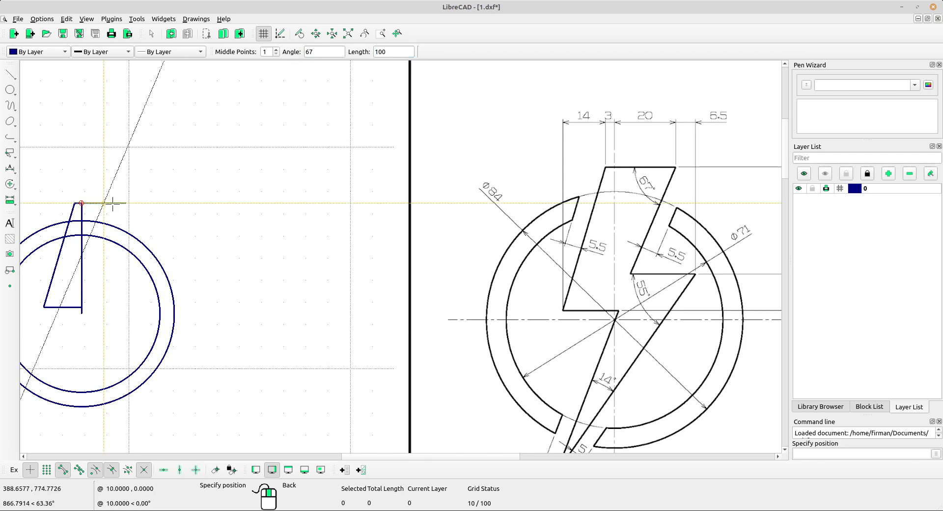
{"action": "scroll", "coordinate": [122, 205], "scroll_direction": "up", "scroll_amount": 3}
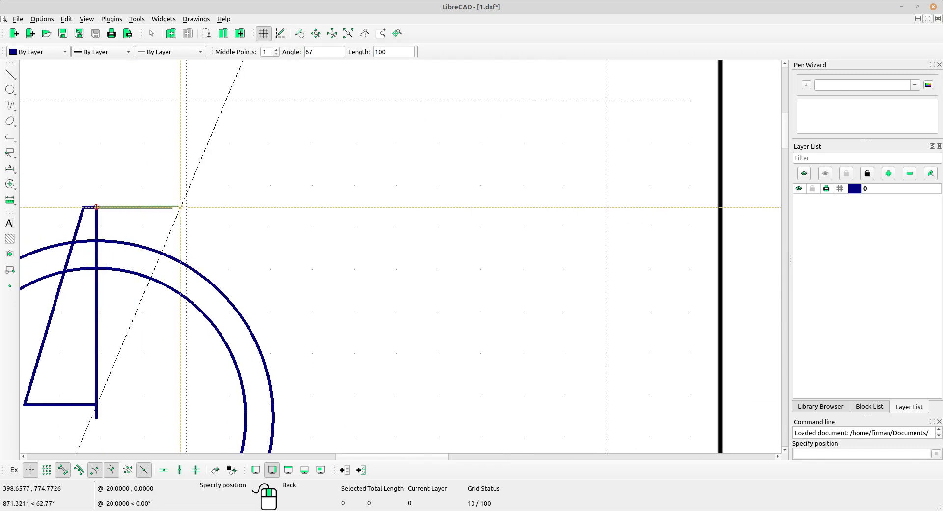
{"action": "left_click", "coordinate": [180, 208]}
{"action": "scroll", "coordinate": [185, 190], "scroll_direction": "down", "scroll_amount": 4}
{"action": "middle_click_drag", "start_coordinate": [365, 242], "coordinate": [265, 219]}
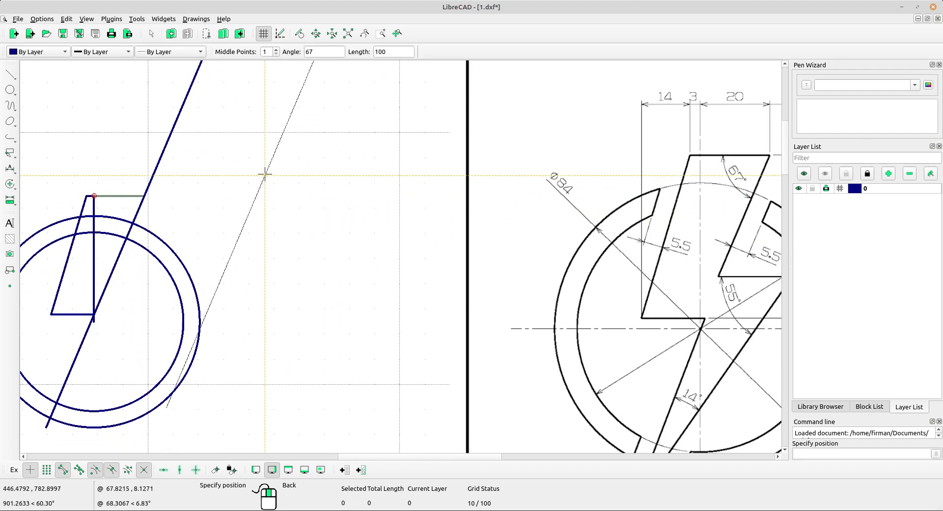
{"action": "right_click", "coordinate": [266, 165]}
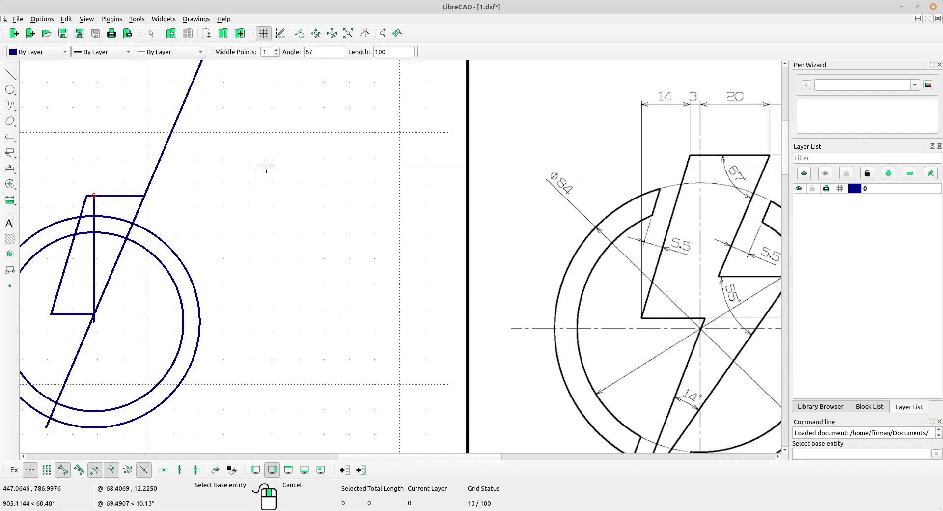
{"action": "right_click", "coordinate": [267, 165]}
Draw a horizontal line 100 long with its middle snapped to the vertical line's junction 35 below the top end.
{"action": "middle_click_drag", "start_coordinate": [258, 189], "coordinate": [206, 184]}
{"action": "scroll", "coordinate": [219, 186], "scroll_direction": "down", "scroll_amount": 2}
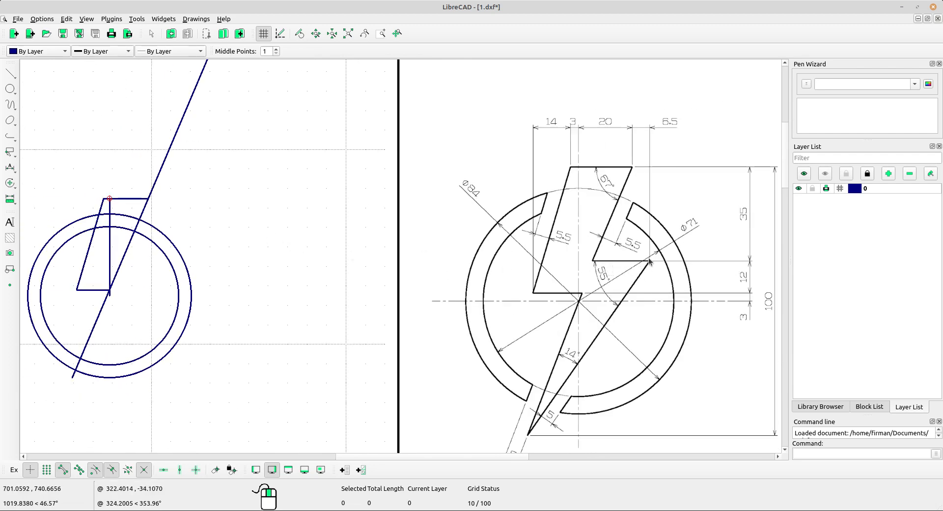
{"action": "scroll", "coordinate": [144, 299], "scroll_direction": "up", "scroll_amount": 4}
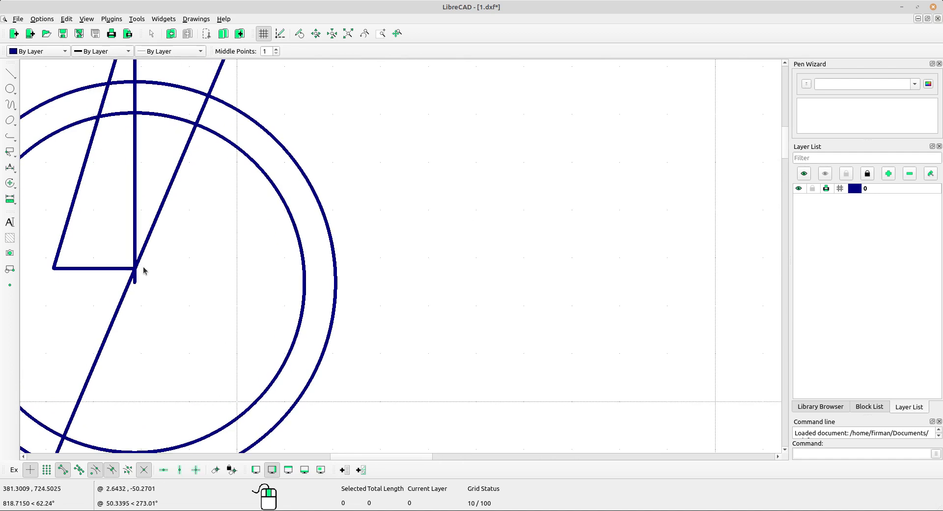
{"action": "left_click", "coordinate": [136, 215]}
{"action": "key", "text": "Escape"}
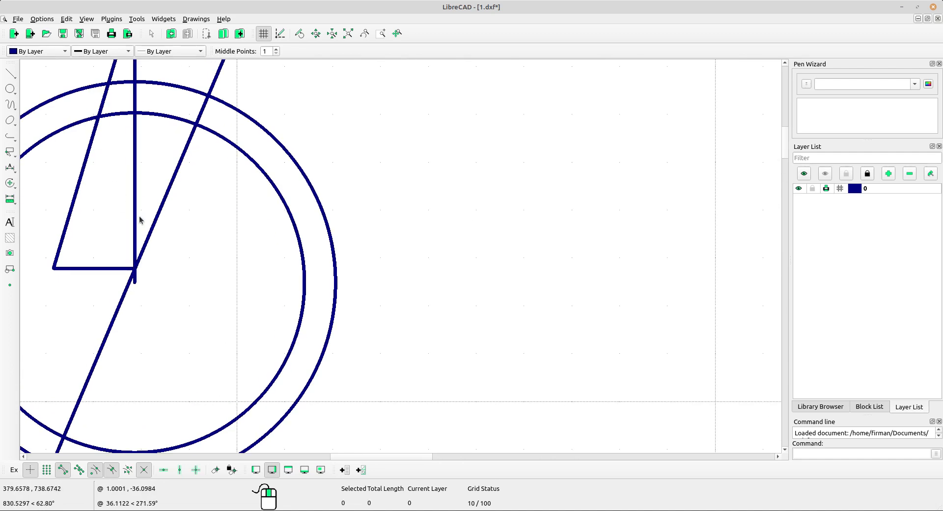
{"action": "left_click", "coordinate": [11, 73]}
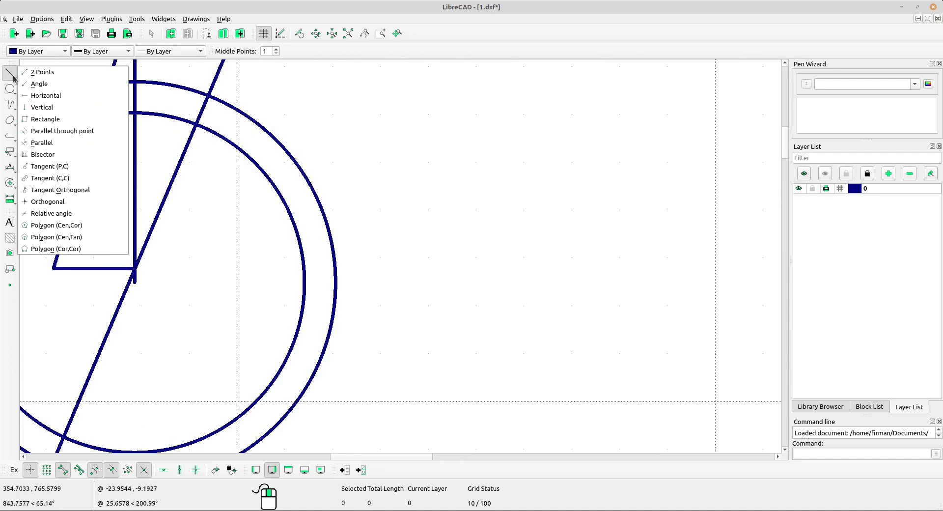
{"action": "left_click", "coordinate": [42, 95]}
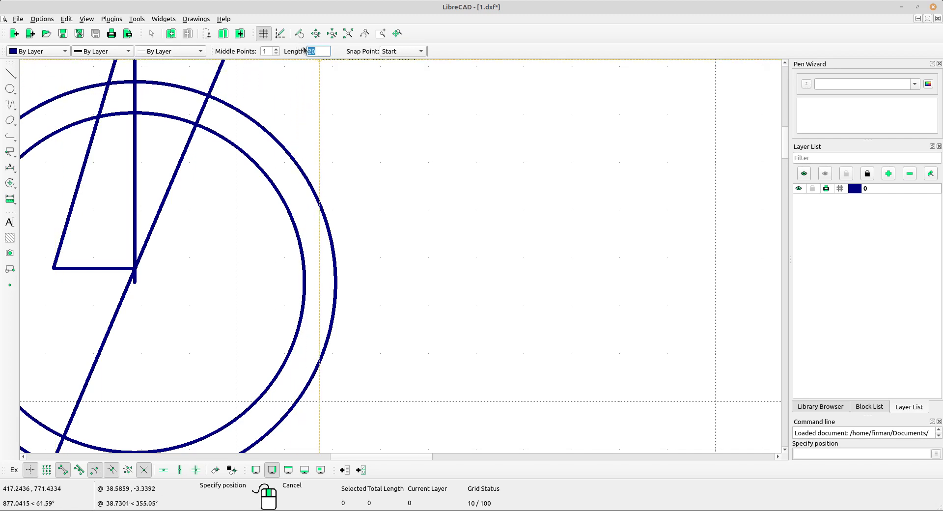
{"action": "type", "text": "100"}
{"action": "left_click", "coordinate": [401, 51]}
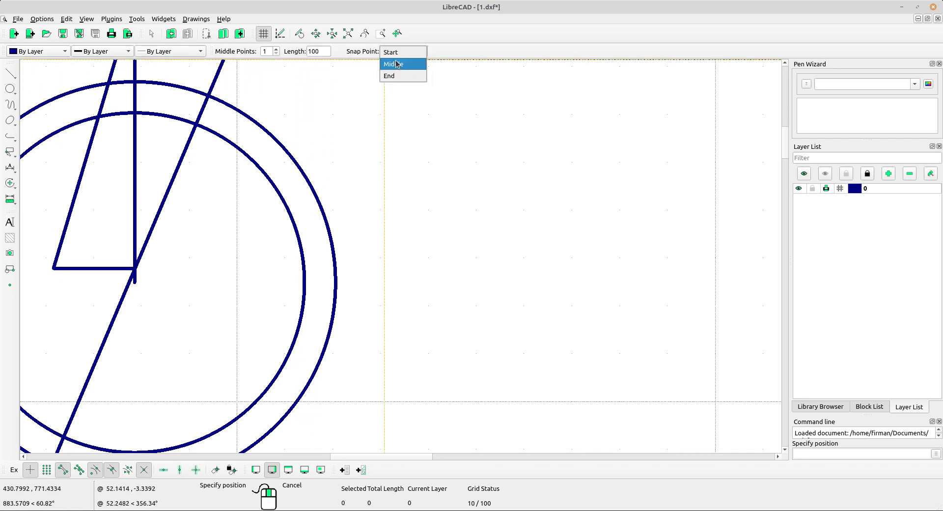
{"action": "left_click", "coordinate": [393, 62]}
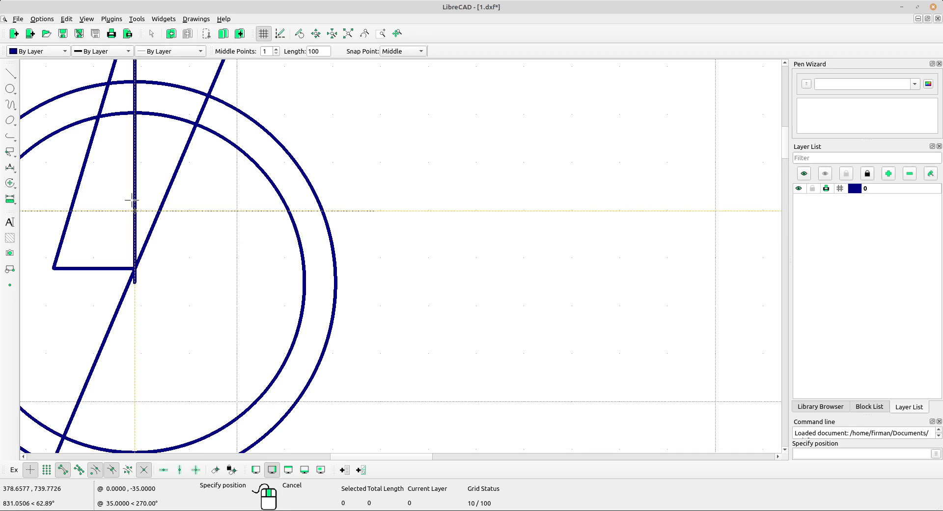
{"action": "left_click", "coordinate": [135, 214]}
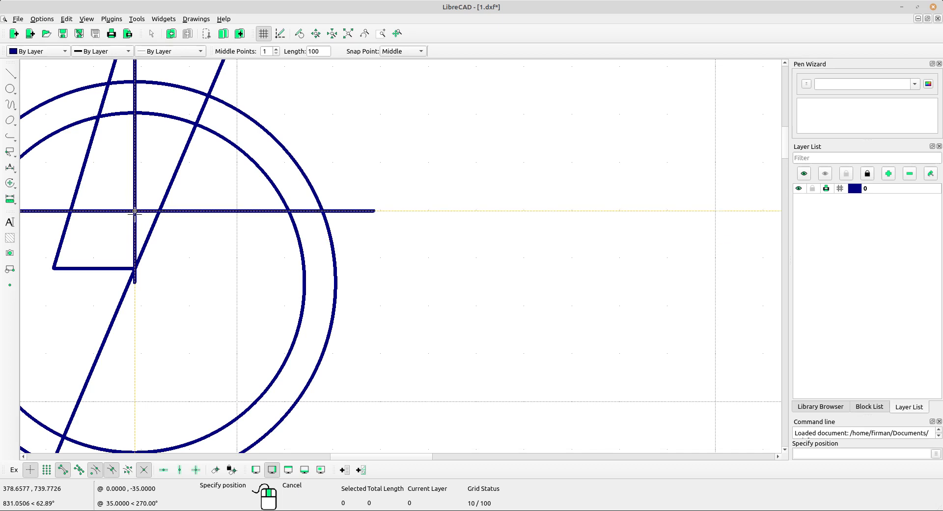
{"action": "scroll", "coordinate": [177, 248], "scroll_direction": "down", "scroll_amount": 1}
{"action": "right_click", "coordinate": [154, 264]}
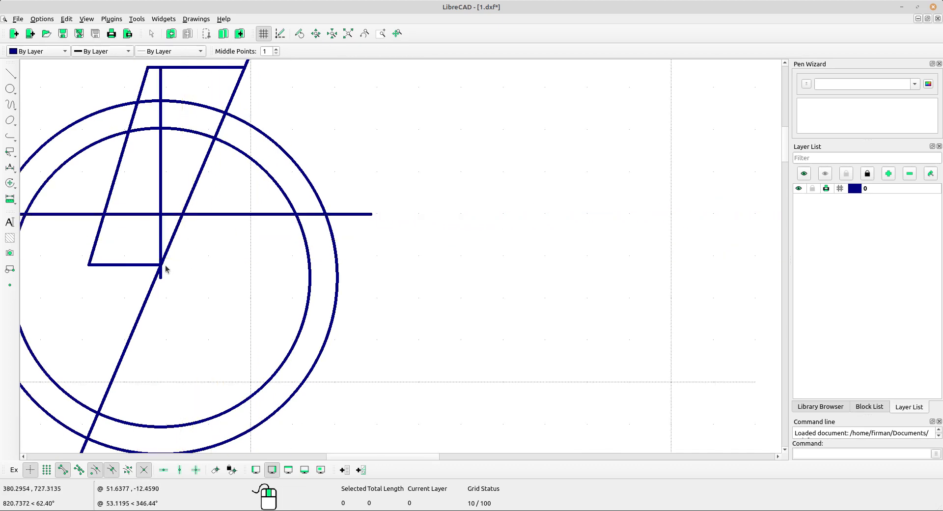
Trim the 67° line and the top horizontal line to each other at their corner with Trim Two.
{"action": "scroll", "coordinate": [162, 267], "scroll_direction": "up", "scroll_amount": 4}
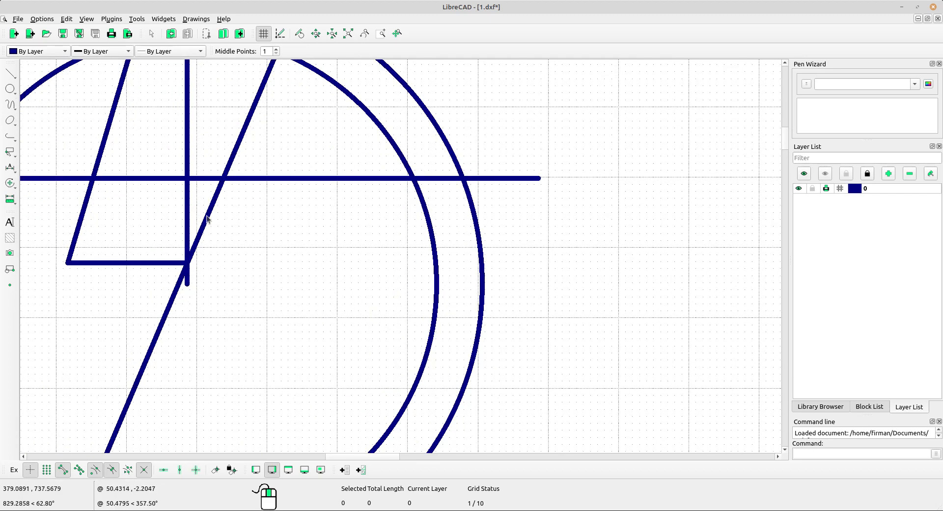
{"action": "scroll", "coordinate": [236, 238], "scroll_direction": "down", "scroll_amount": 7}
{"action": "middle_click_drag", "start_coordinate": [309, 266], "coordinate": [88, 284]}
{"action": "scroll", "coordinate": [265, 290], "scroll_direction": "down", "scroll_amount": 3}
{"action": "middle_click_drag", "start_coordinate": [277, 290], "coordinate": [247, 291]}
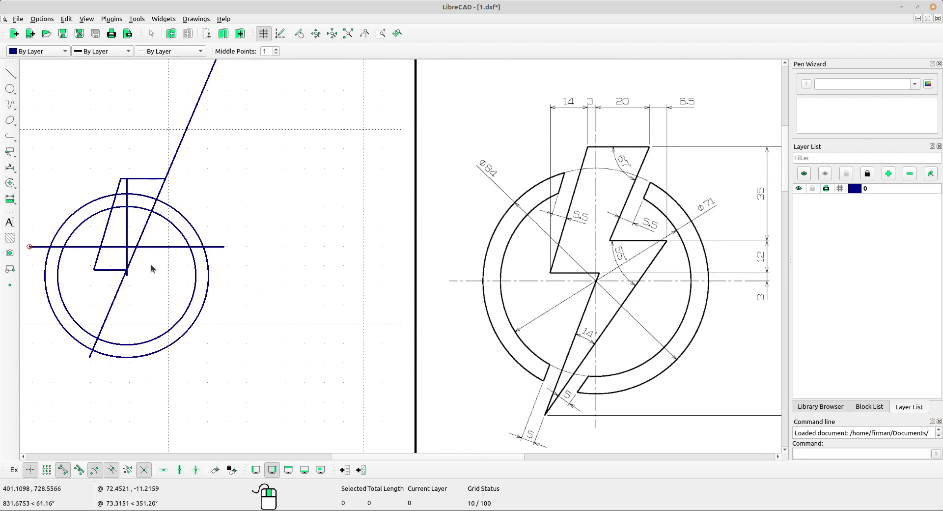
{"action": "scroll", "coordinate": [151, 242], "scroll_direction": "up", "scroll_amount": 2}
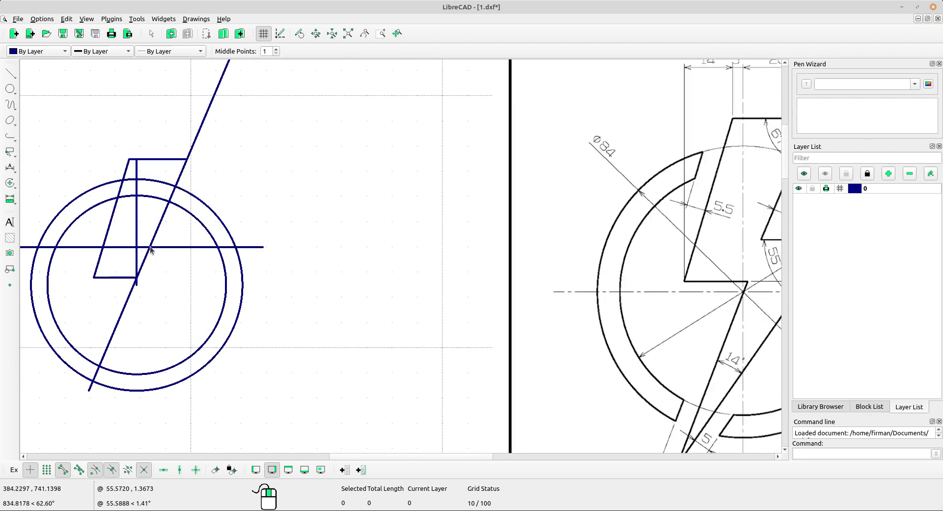
{"action": "left_click", "coordinate": [12, 186]}
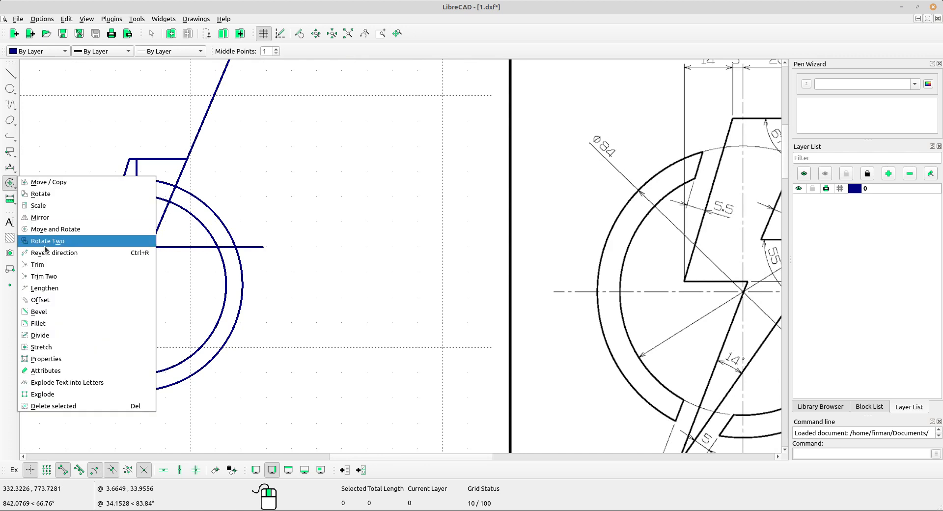
{"action": "left_click", "coordinate": [49, 277]}
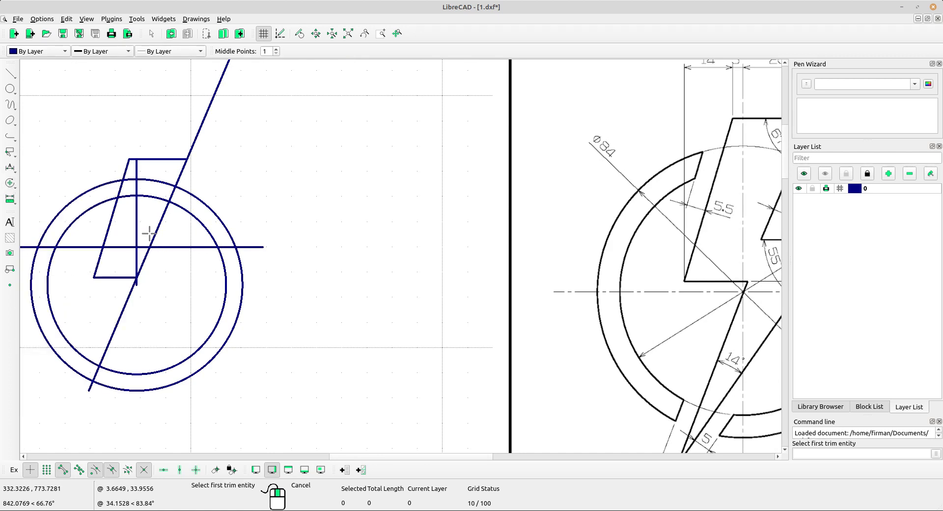
{"action": "left_click", "coordinate": [180, 169]}
{"action": "left_click", "coordinate": [172, 158]}
Trim the 67° line and the 100-long horizontal line to their intersection, keeping the upper angled part and the right horizontal part.
{"action": "mouse_move", "coordinate": [188, 240]}
{"action": "middle_mouse_down"}
{"action": "mouse_move", "coordinate": [93, 233]}
{"action": "mouse_move", "coordinate": [122, 232]}
{"action": "middle_mouse_up"}
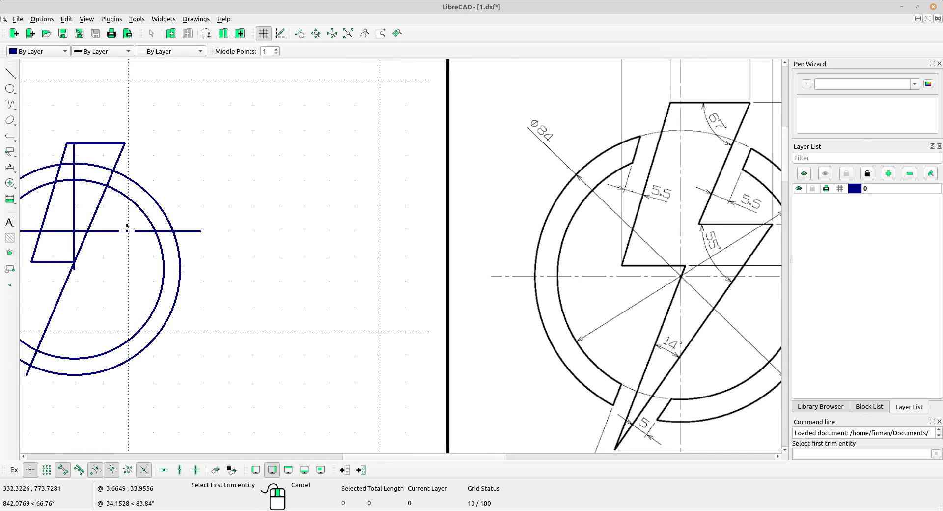
{"action": "scroll", "coordinate": [113, 227], "scroll_direction": "up", "scroll_amount": 2}
{"action": "left_click", "coordinate": [112, 224]}
{"action": "left_click", "coordinate": [106, 213]}
{"action": "scroll", "coordinate": [265, 206], "scroll_direction": "down", "scroll_amount": 3}
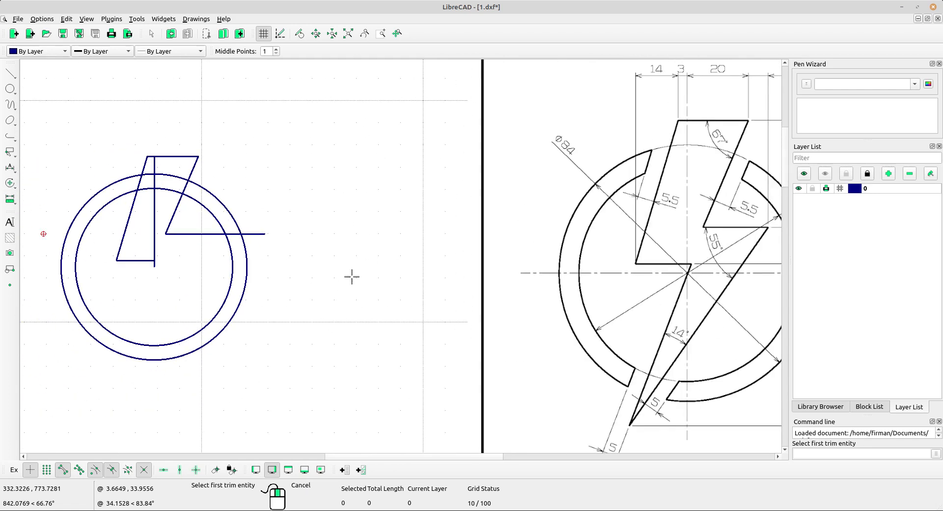
{"action": "middle_click_drag", "start_coordinate": [352, 276], "coordinate": [307, 271]}
{"action": "right_click", "coordinate": [317, 158]}
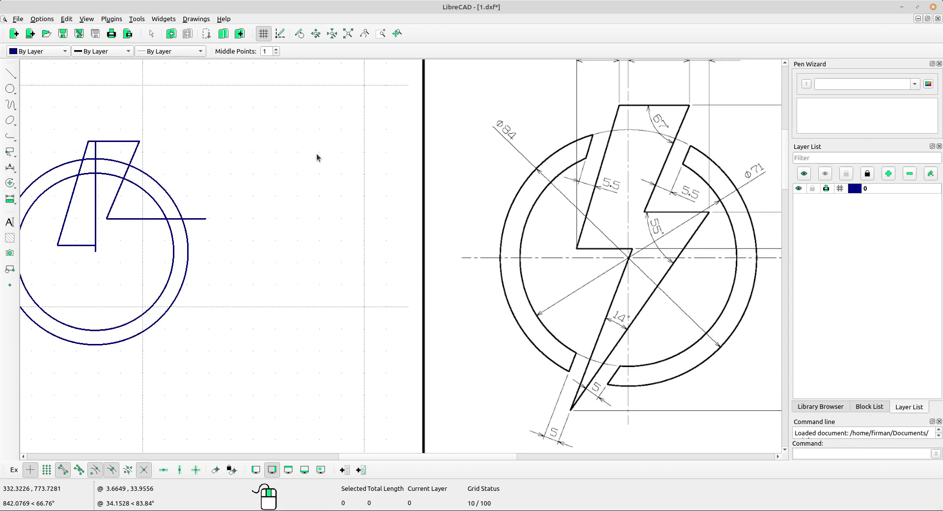
Draw a horizontal line 6.5 long rightward from the right end of the bolt's top line, using its start as the snap point.
{"action": "scroll", "coordinate": [381, 196], "scroll_direction": "down", "scroll_amount": 1}
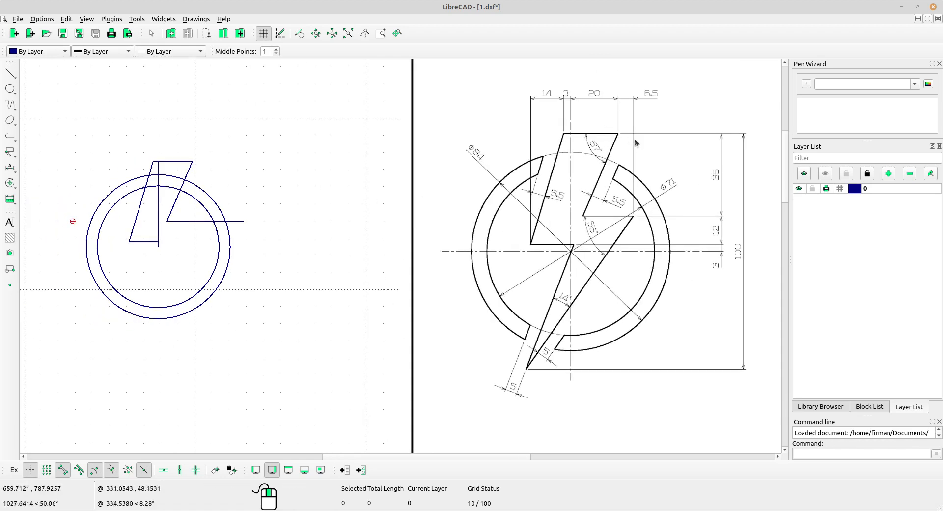
{"action": "scroll", "coordinate": [658, 116], "scroll_direction": "up", "scroll_amount": 1}
{"action": "left_click", "coordinate": [10, 75]}
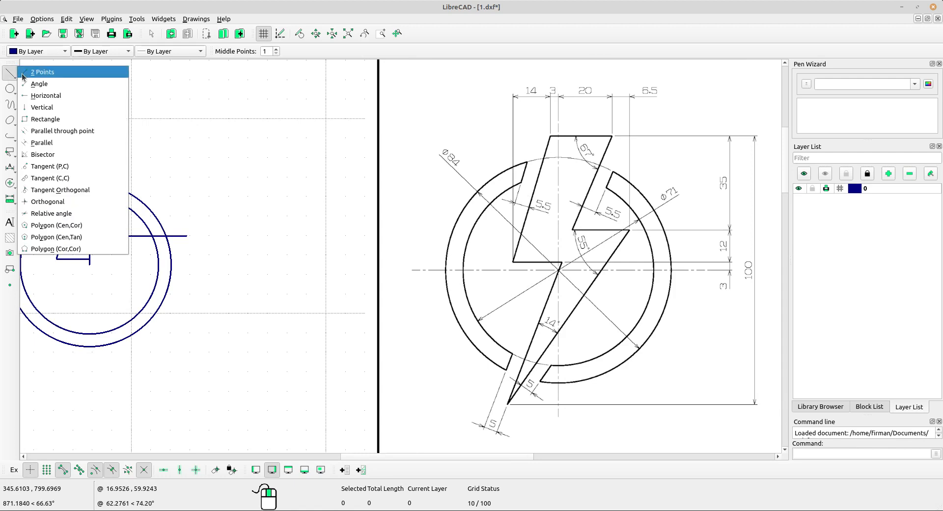
{"action": "left_click", "coordinate": [45, 96]}
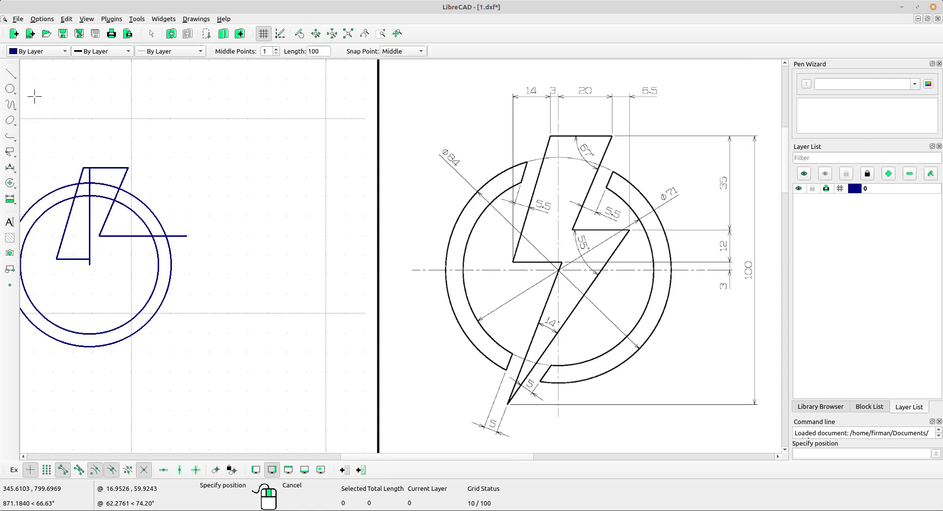
{"action": "left_click", "coordinate": [308, 52]}
{"action": "type", "text": "6.5"}
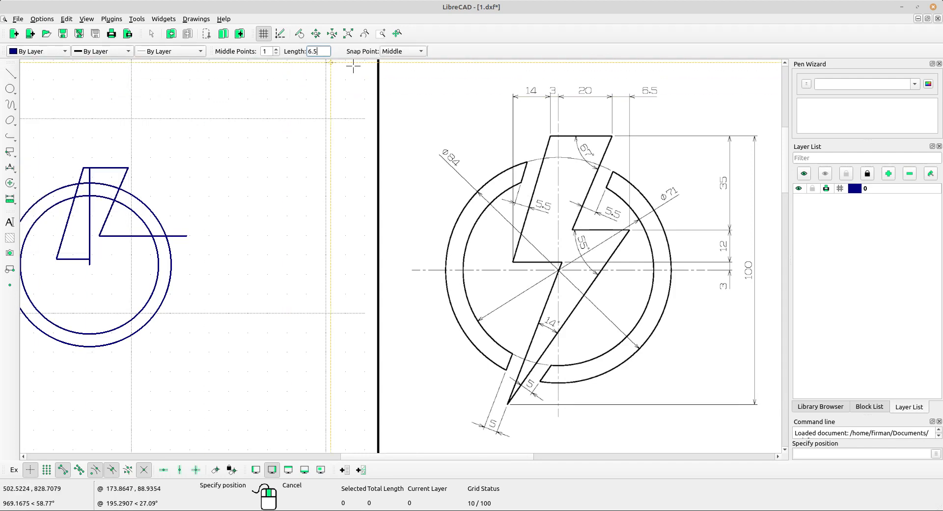
{"action": "left_click", "coordinate": [398, 51]}
{"action": "left_click", "coordinate": [394, 47]}
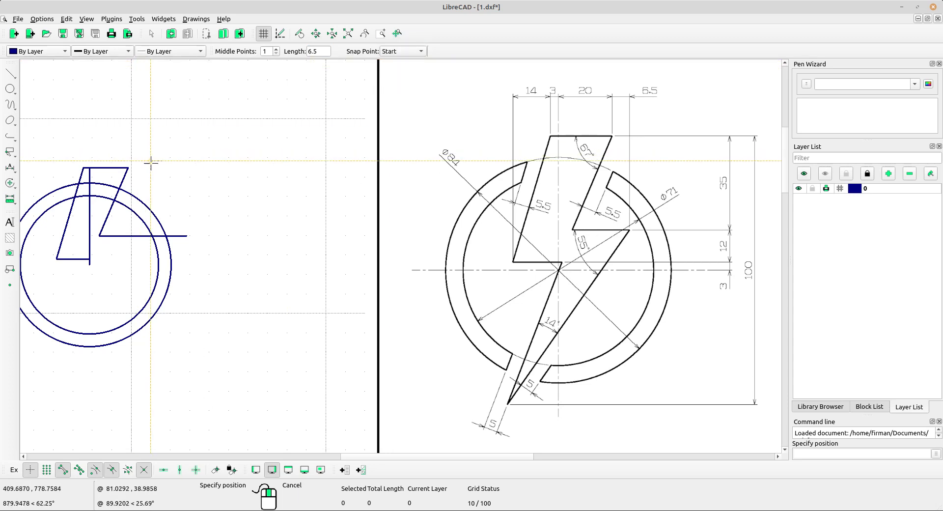
{"action": "scroll", "coordinate": [150, 162], "scroll_direction": "up", "scroll_amount": 4}
{"action": "left_click", "coordinate": [149, 180]}
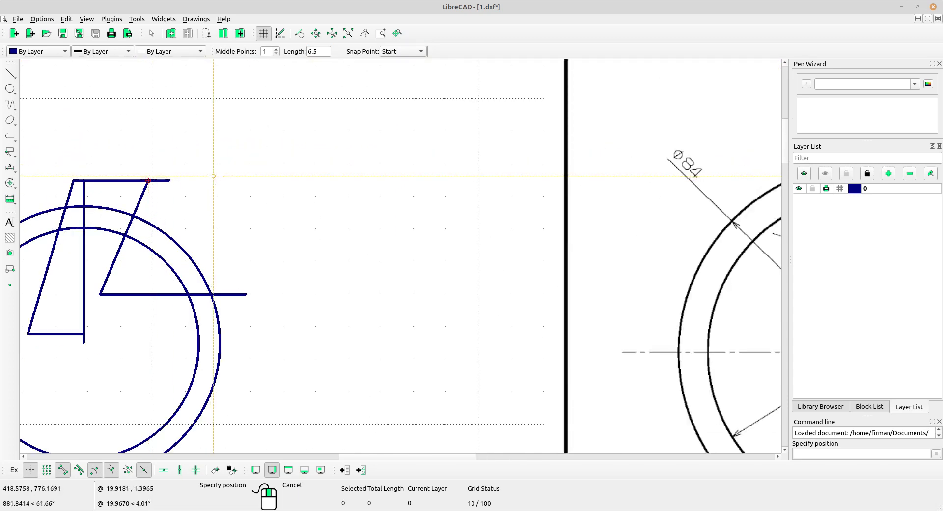
{"action": "scroll", "coordinate": [369, 267], "scroll_direction": "down", "scroll_amount": 2}
{"action": "middle_click_drag", "start_coordinate": [371, 272], "coordinate": [330, 253]}
{"action": "right_click", "coordinate": [318, 207]}
Draw a vertical line 100 long downward from the right end of the 6.5-long line, using its end as the snap point.
{"action": "left_click", "coordinate": [10, 73]}
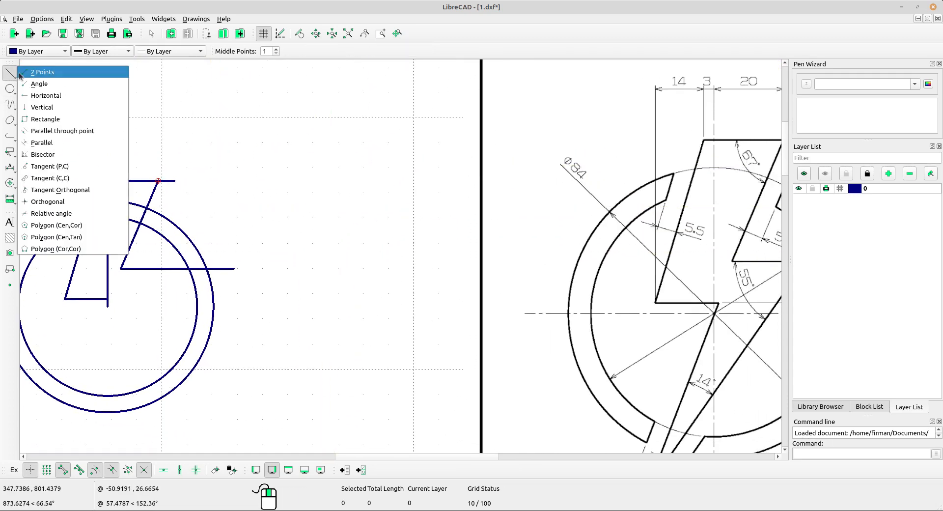
{"action": "left_click", "coordinate": [37, 108]}
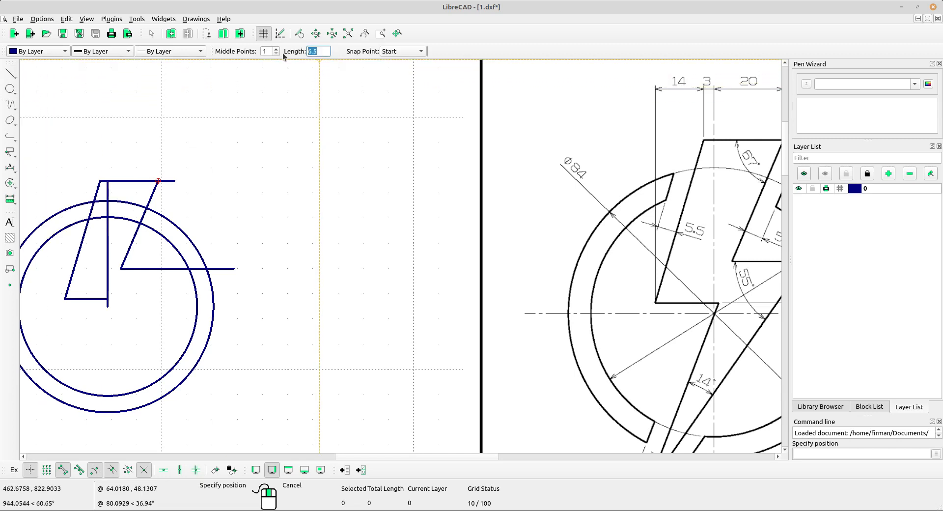
{"action": "type", "text": "100"}
{"action": "left_click", "coordinate": [403, 51]}
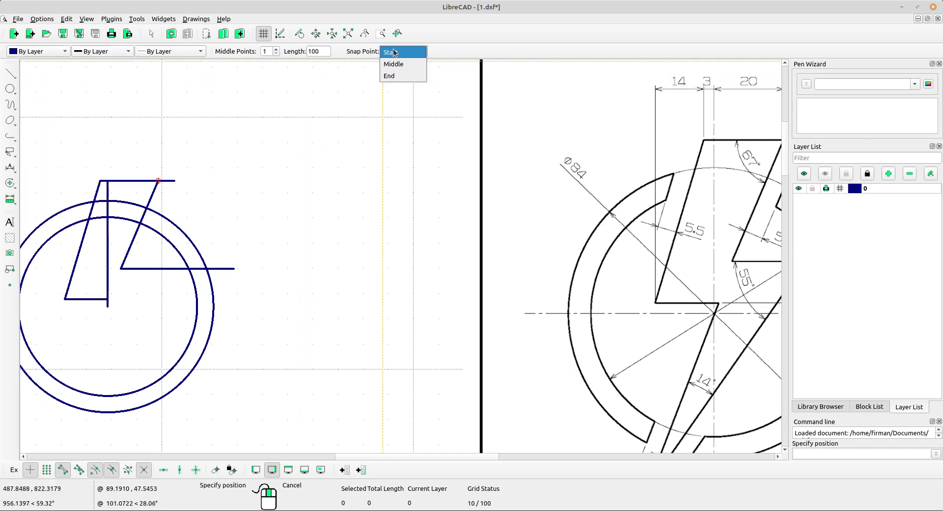
{"action": "left_click", "coordinate": [395, 78]}
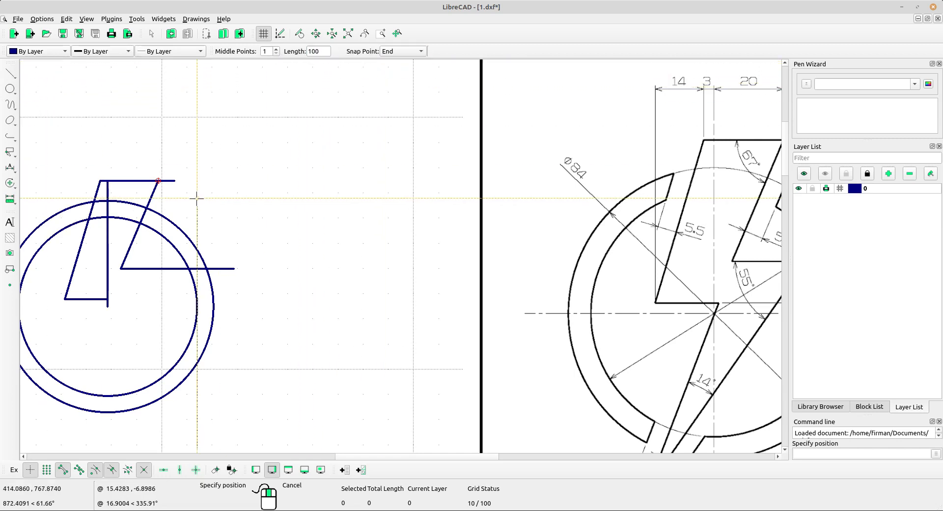
{"action": "left_click", "coordinate": [174, 181]}
{"action": "scroll", "coordinate": [228, 196], "scroll_direction": "down", "scroll_amount": 3}
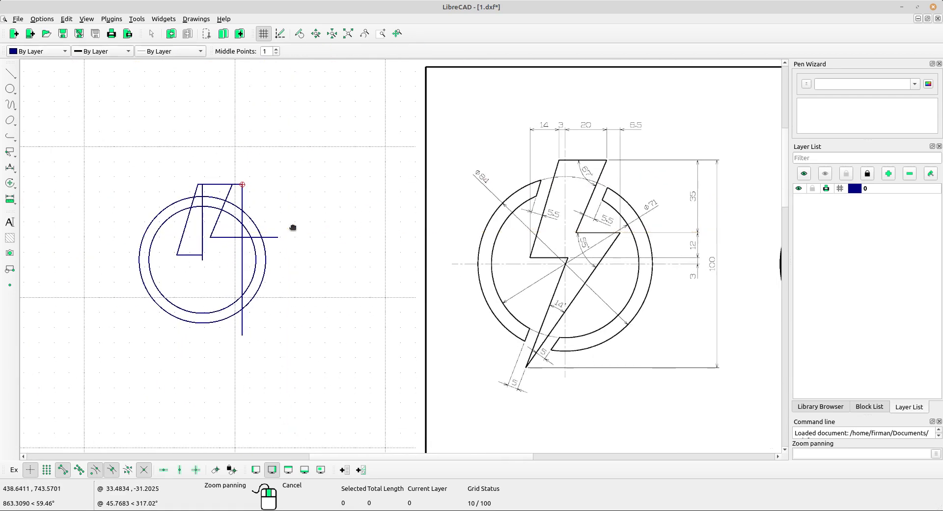
{"action": "scroll", "coordinate": [254, 202], "scroll_direction": "up", "scroll_amount": 1}
{"action": "scroll", "coordinate": [254, 202], "scroll_direction": "up", "scroll_amount": 1}
{"action": "right_click", "coordinate": [284, 194]}
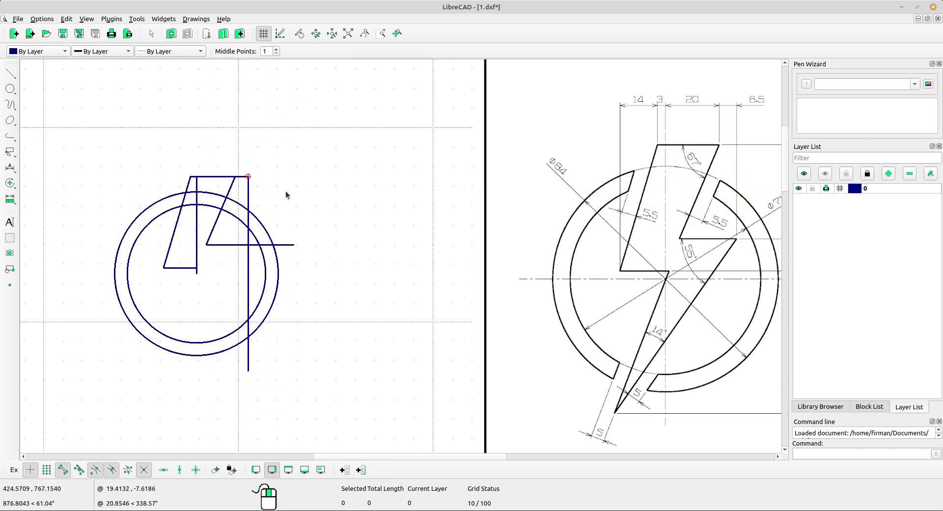
Trim the bolt's middle horizontal line to the 100-long vertical line, keeping the part on the bolt's side.
{"action": "scroll", "coordinate": [305, 218], "scroll_direction": "up", "scroll_amount": 3}
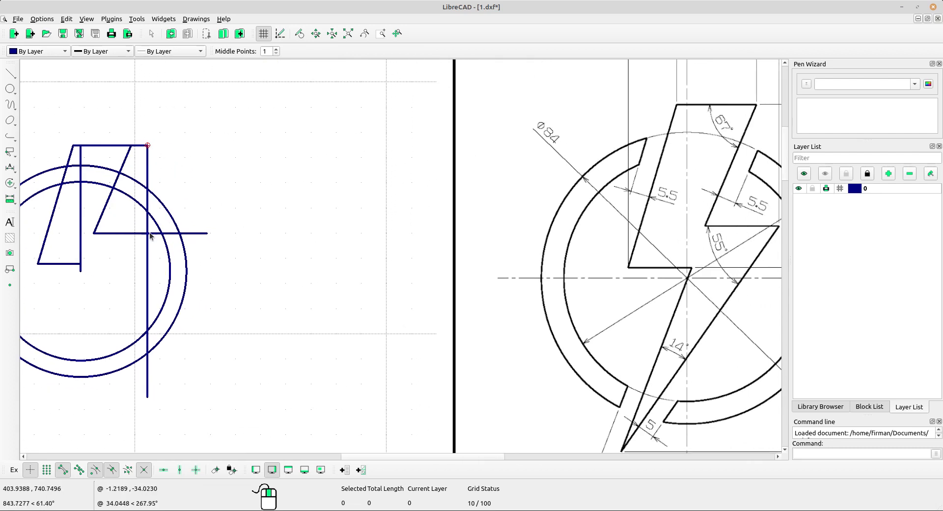
{"action": "scroll", "coordinate": [147, 239], "scroll_direction": "down", "scroll_amount": 3}
{"action": "middle_click_drag", "start_coordinate": [173, 258], "coordinate": [202, 234]}
{"action": "scroll", "coordinate": [209, 230], "scroll_direction": "up", "scroll_amount": 3}
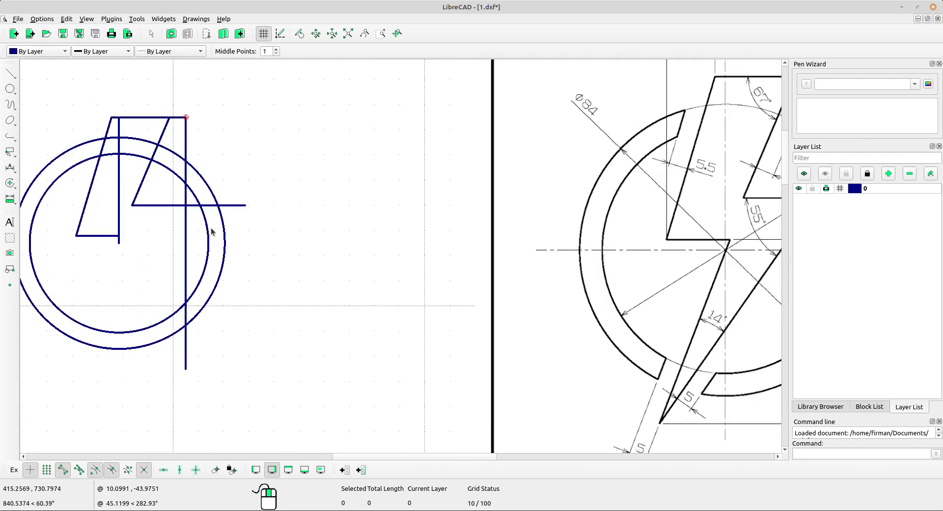
{"action": "left_click", "coordinate": [10, 183]}
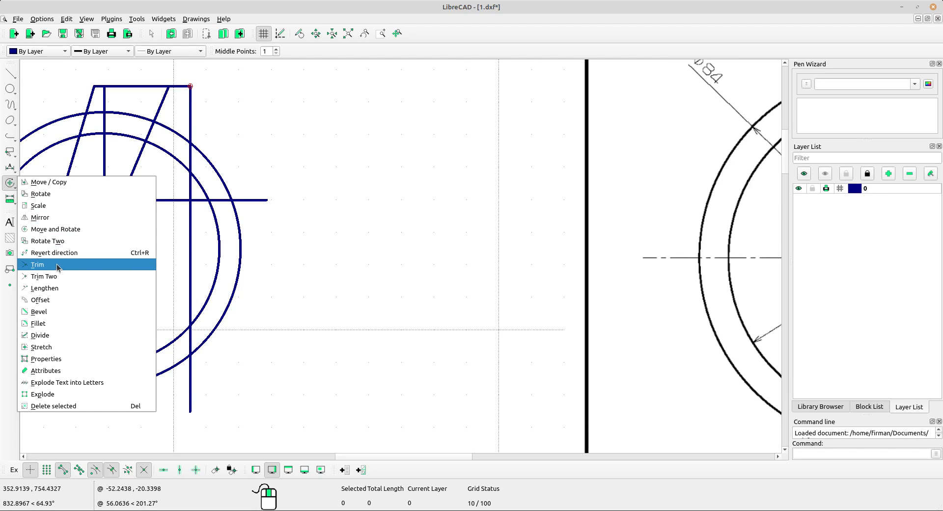
{"action": "left_click", "coordinate": [39, 264]}
{"action": "left_click", "coordinate": [189, 219]}
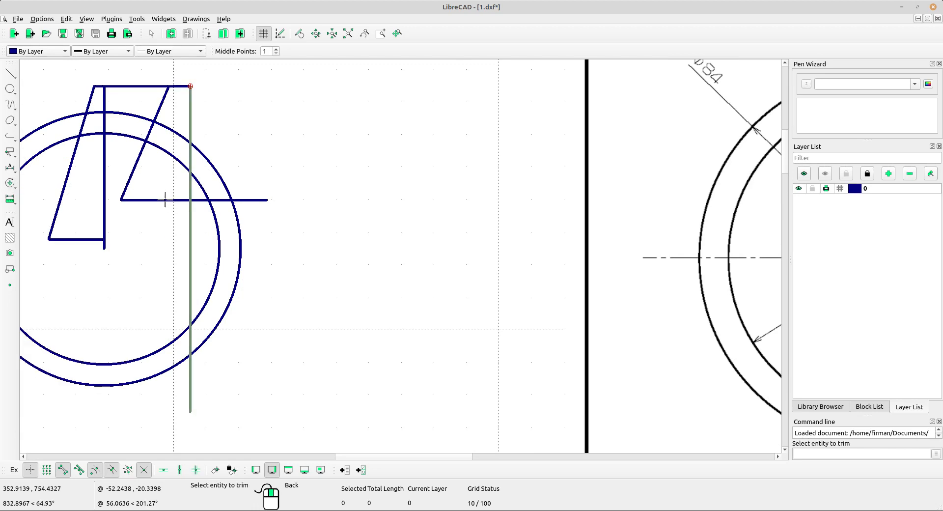
{"action": "right_click", "coordinate": [240, 175]}
{"action": "right_click", "coordinate": [236, 156]}
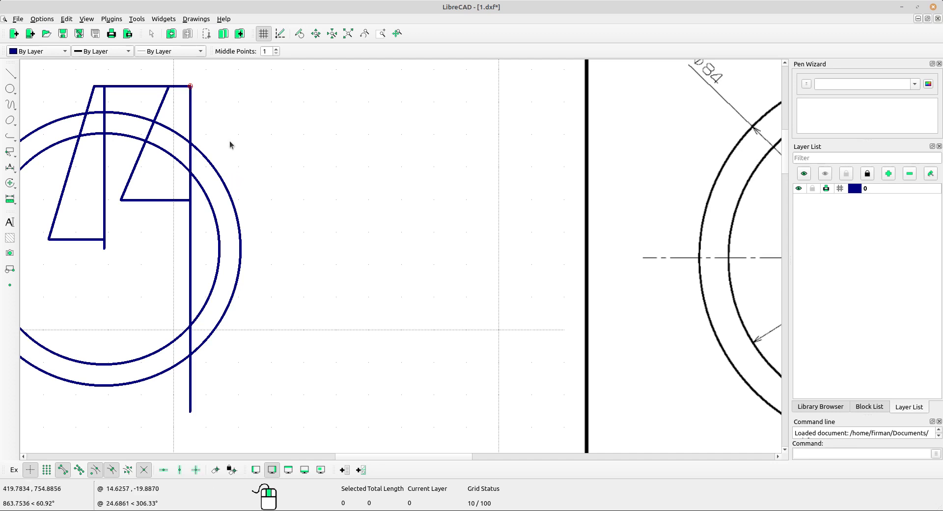
Delete the 6.5 and 100-long construction lines, plus the 35 and 12-long segments of the central vertical line.
{"action": "left_click_drag", "start_coordinate": [215, 107], "coordinate": [182, 84]}
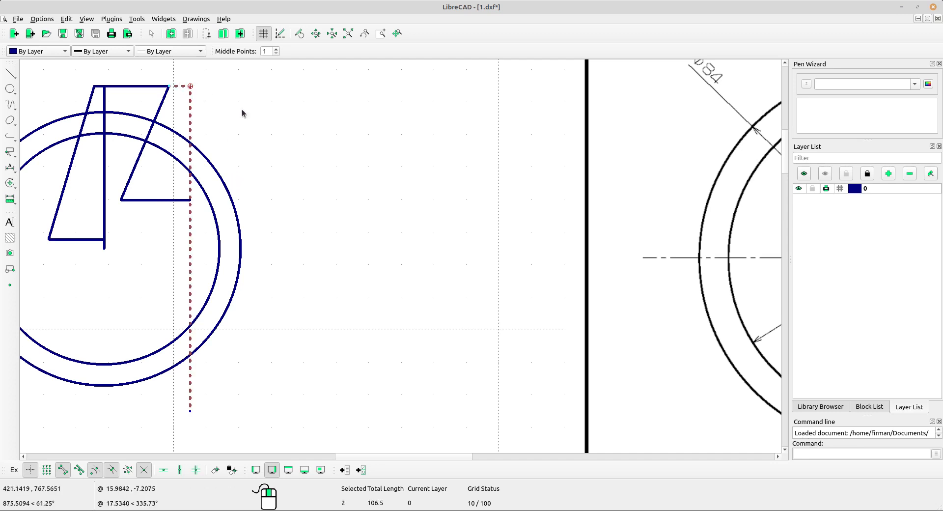
{"action": "scroll", "coordinate": [240, 193], "scroll_direction": "down", "scroll_amount": 4}
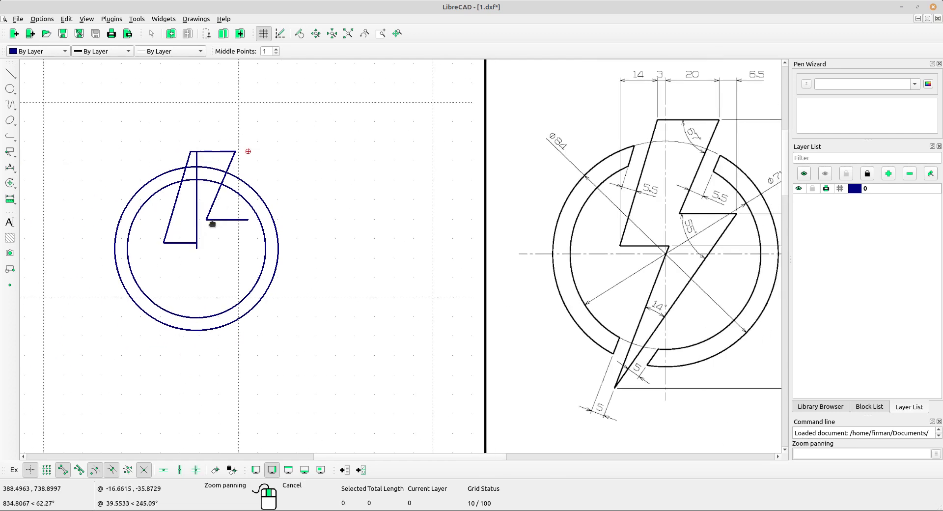
{"action": "scroll", "coordinate": [183, 205], "scroll_direction": "up", "scroll_amount": 3}
{"action": "left_click", "coordinate": [179, 218]}
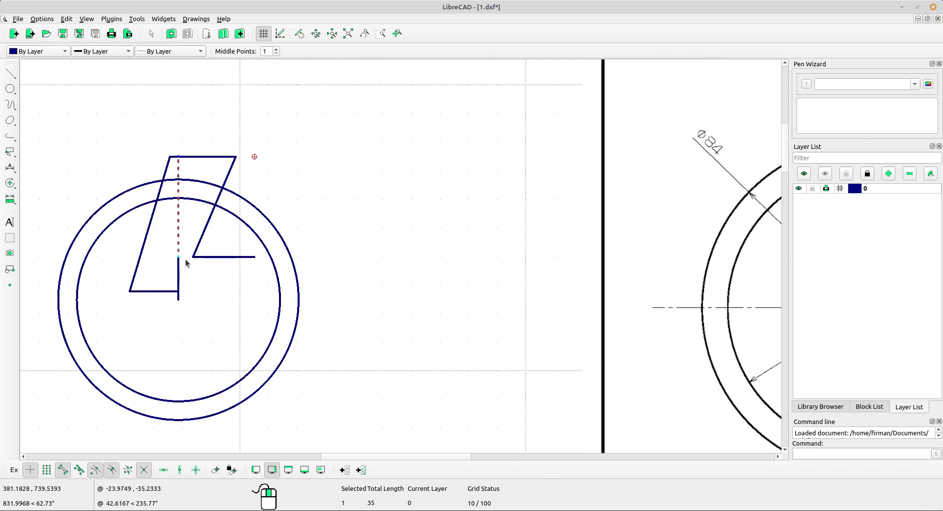
{"action": "left_click", "coordinate": [179, 275]}
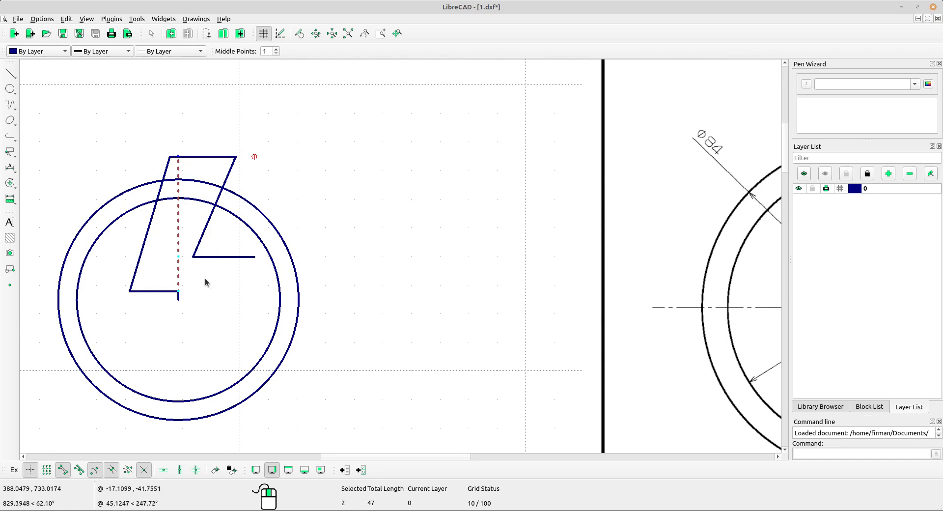
{"action": "key", "text": "Delete"}
Draw a line 100 long at a relative angle of 55° to the bolt's middle horizontal line, placed on that line's right end.
{"action": "scroll", "coordinate": [279, 253], "scroll_direction": "down", "scroll_amount": 3}
{"action": "mouse_move", "coordinate": [299, 288]}
{"action": "middle_mouse_down"}
{"action": "mouse_move", "coordinate": [306, 293]}
{"action": "mouse_move", "coordinate": [267, 297]}
{"action": "mouse_move", "coordinate": [273, 273]}
{"action": "middle_mouse_up"}
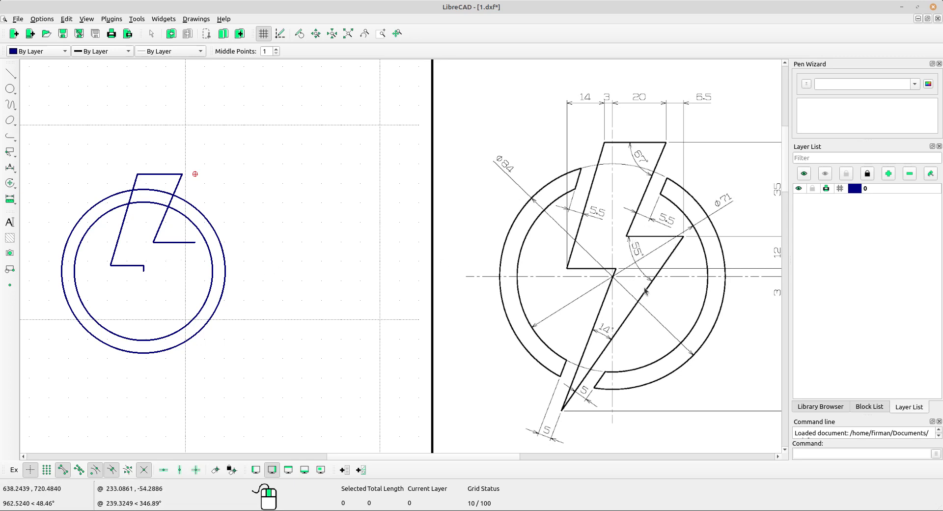
{"action": "scroll", "coordinate": [190, 256], "scroll_direction": "up", "scroll_amount": 2}
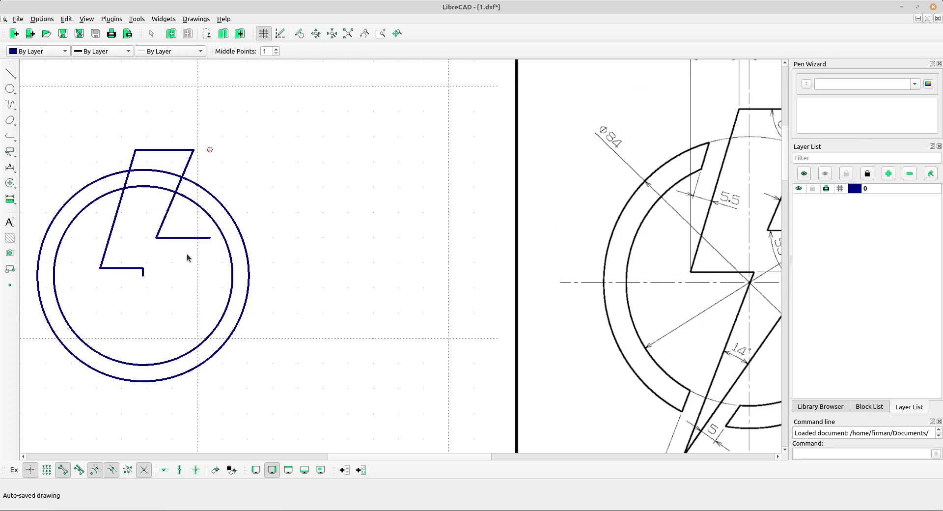
{"action": "left_click", "coordinate": [9, 74]}
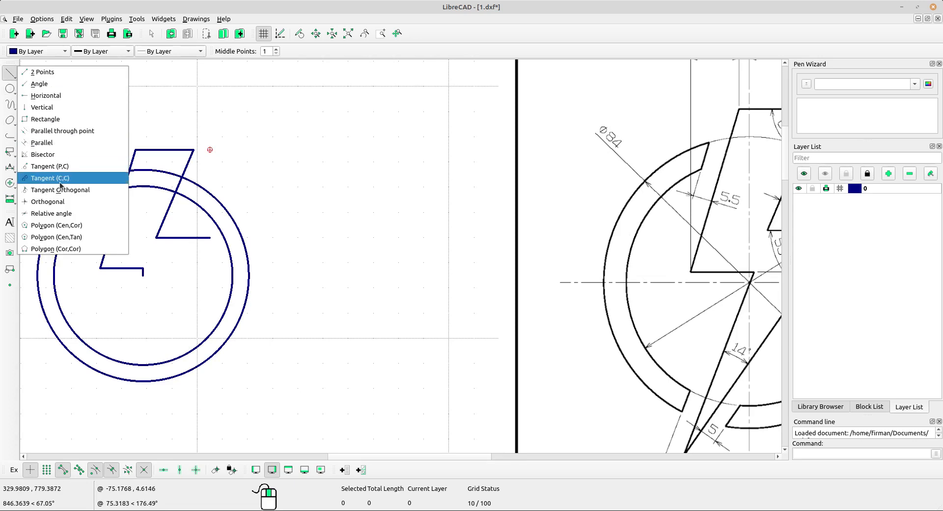
{"action": "left_click", "coordinate": [63, 216]}
{"action": "scroll", "coordinate": [417, 210], "scroll_direction": "down", "scroll_amount": 2}
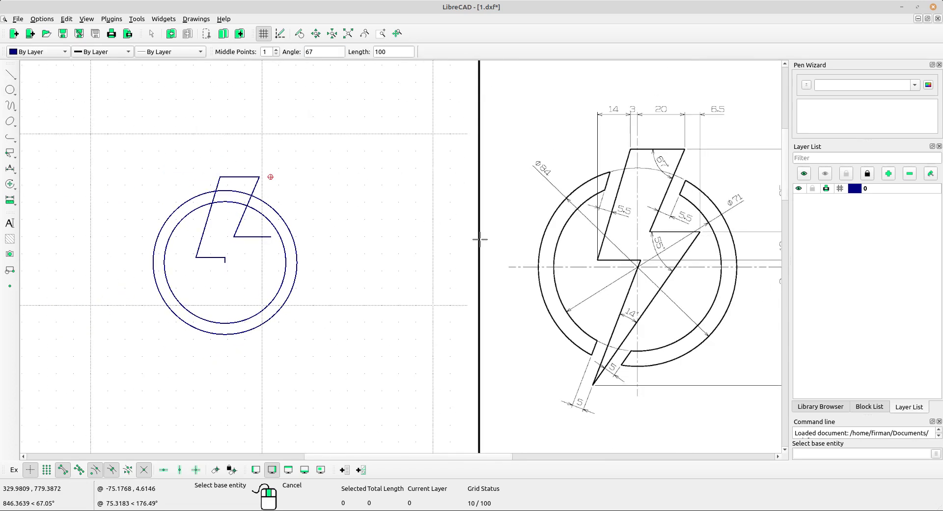
{"action": "scroll", "coordinate": [480, 238], "scroll_direction": "up", "scroll_amount": 2}
{"action": "middle_click_drag", "start_coordinate": [456, 240], "coordinate": [383, 246]}
{"action": "scroll", "coordinate": [364, 240], "scroll_direction": "down", "scroll_amount": 1}
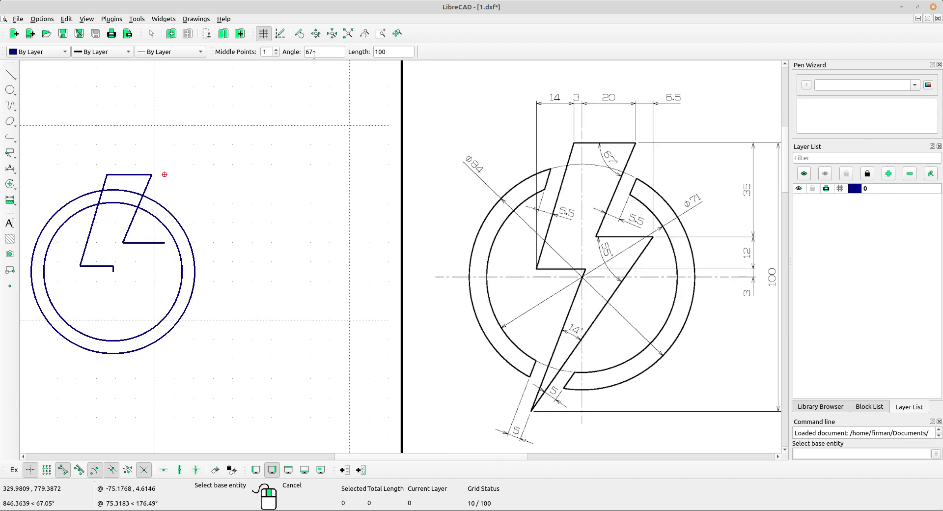
{"action": "key", "text": "Tab"}
{"action": "left_click", "coordinate": [151, 242]}
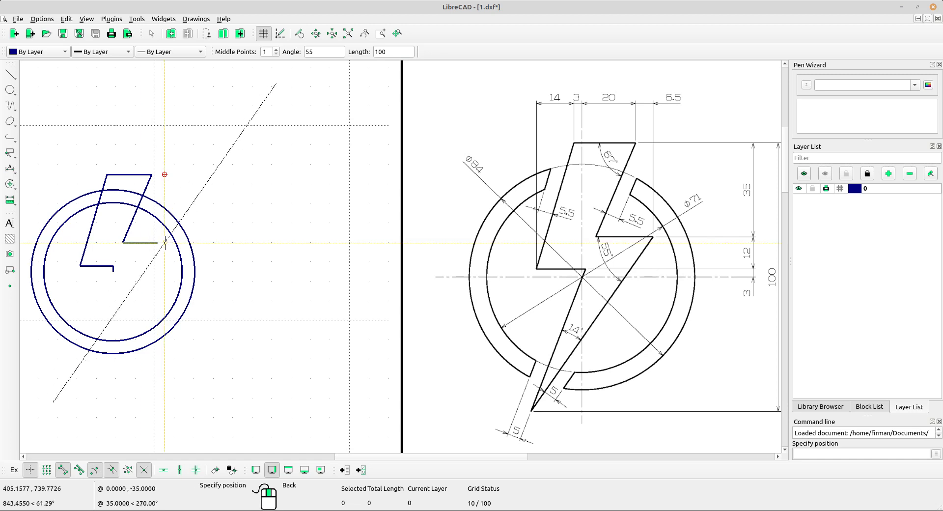
{"action": "left_click", "coordinate": [165, 242]}
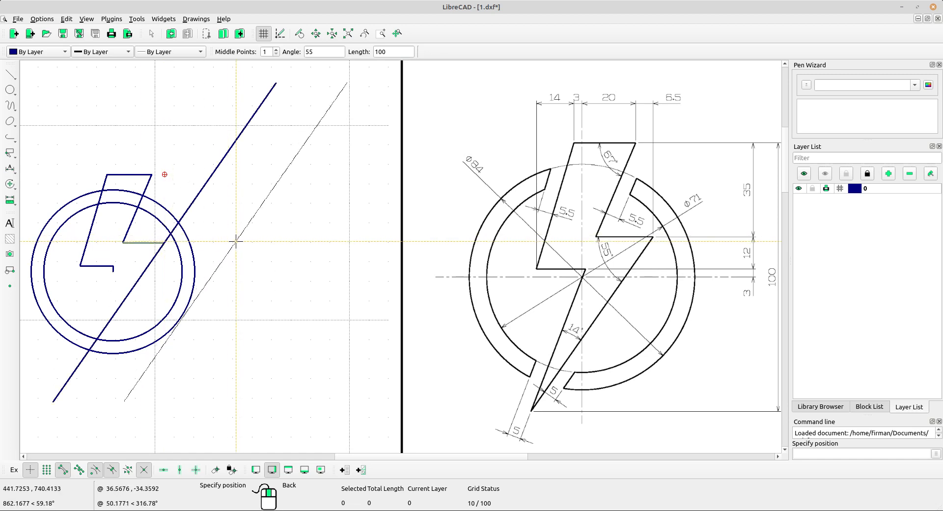
{"action": "right_click", "coordinate": [247, 210]}
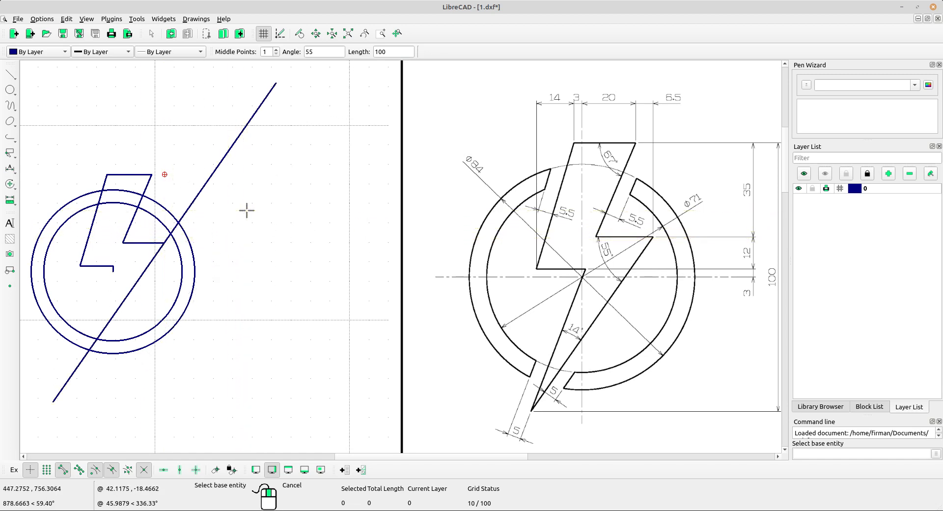
{"action": "right_click", "coordinate": [248, 210]}
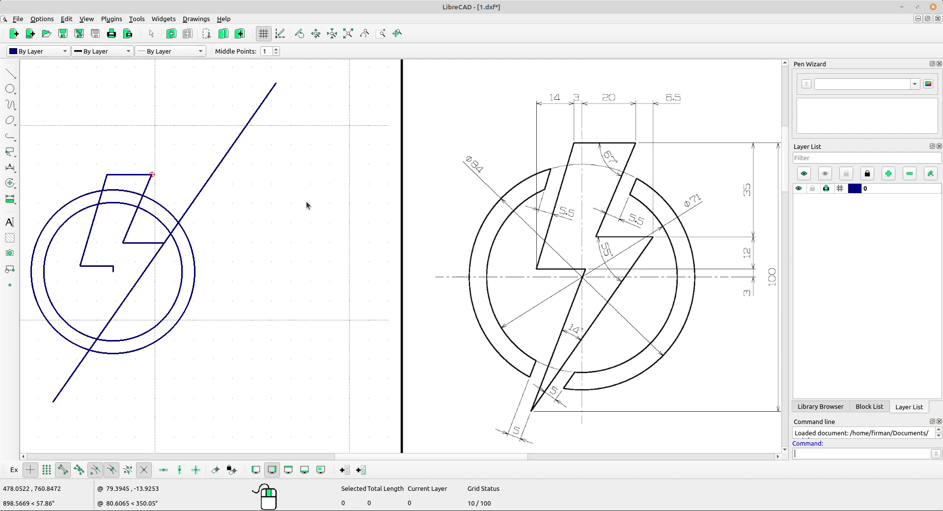
Trim the 55° line and the middle horizontal line to each other with Trim Two, keeping the angled line's lower part.
{"action": "left_click", "coordinate": [10, 183]}
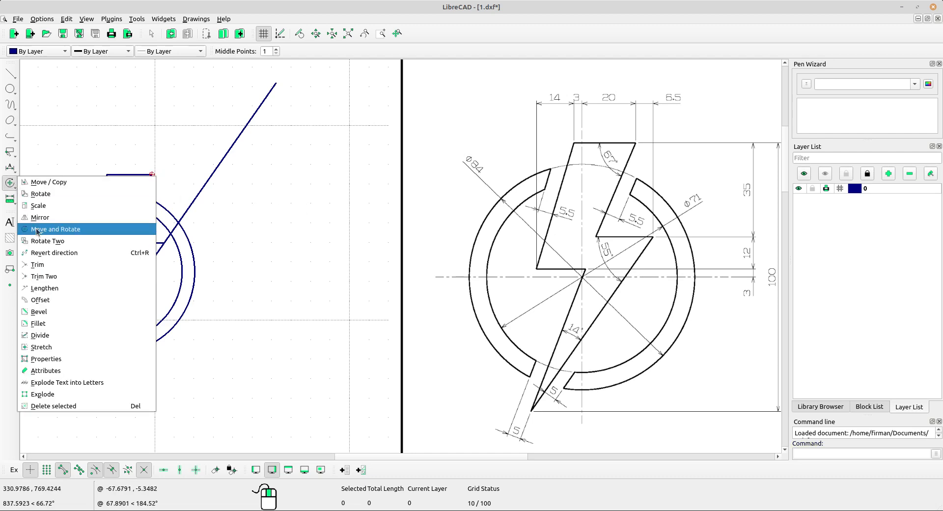
{"action": "left_click", "coordinate": [74, 277]}
{"action": "left_click", "coordinate": [157, 260]}
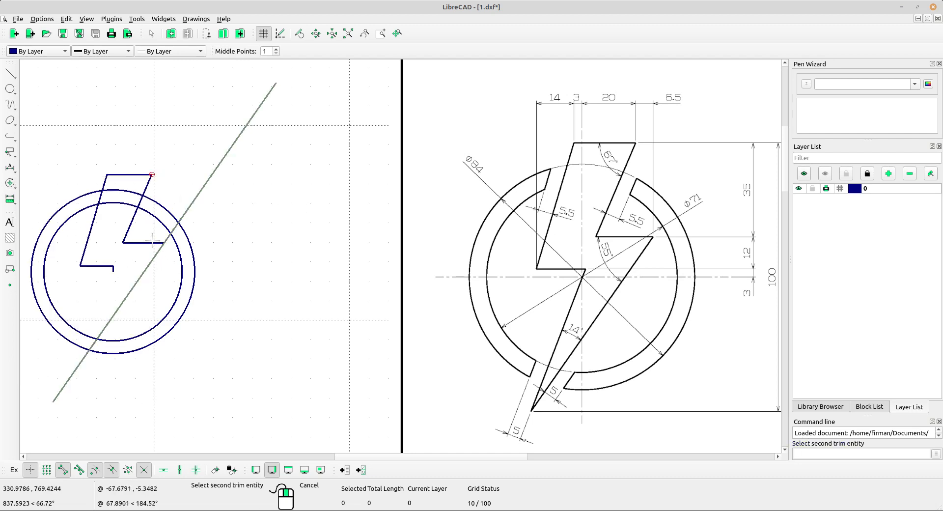
{"action": "left_click", "coordinate": [153, 242]}
{"action": "scroll", "coordinate": [168, 265], "scroll_direction": "up", "scroll_amount": 3}
{"action": "right_click", "coordinate": [319, 216]}
Examine the reference drawing's dimensions that locate the bolt's lower tip.
{"action": "scroll", "coordinate": [369, 238], "scroll_direction": "down", "scroll_amount": 5}
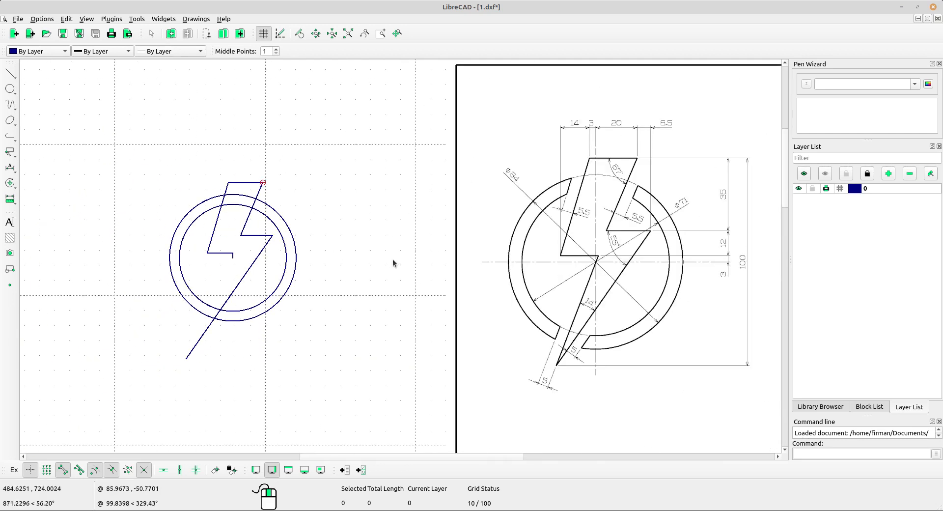
{"action": "middle_click_drag", "start_coordinate": [390, 259], "coordinate": [337, 261]}
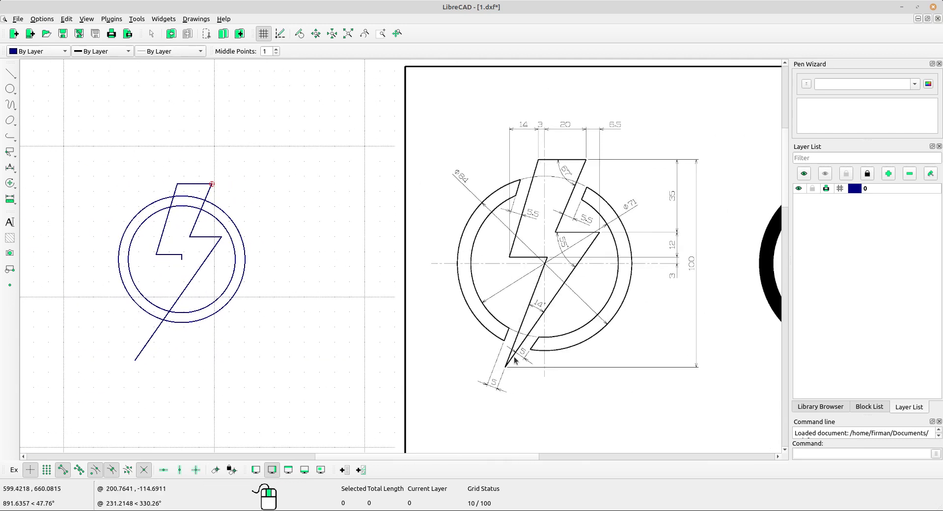
{"action": "scroll", "coordinate": [572, 289], "scroll_direction": "up", "scroll_amount": 2}
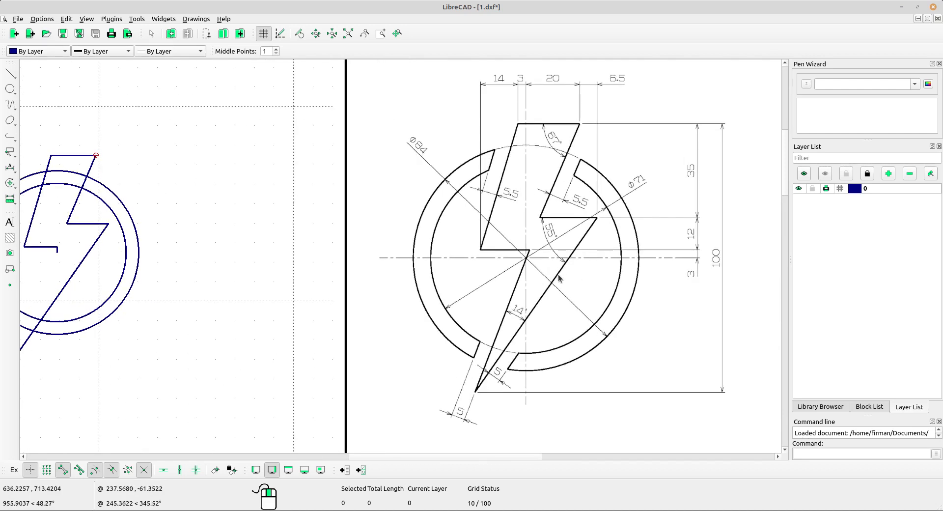
{"action": "middle_click_drag", "start_coordinate": [246, 232], "coordinate": [266, 233]}
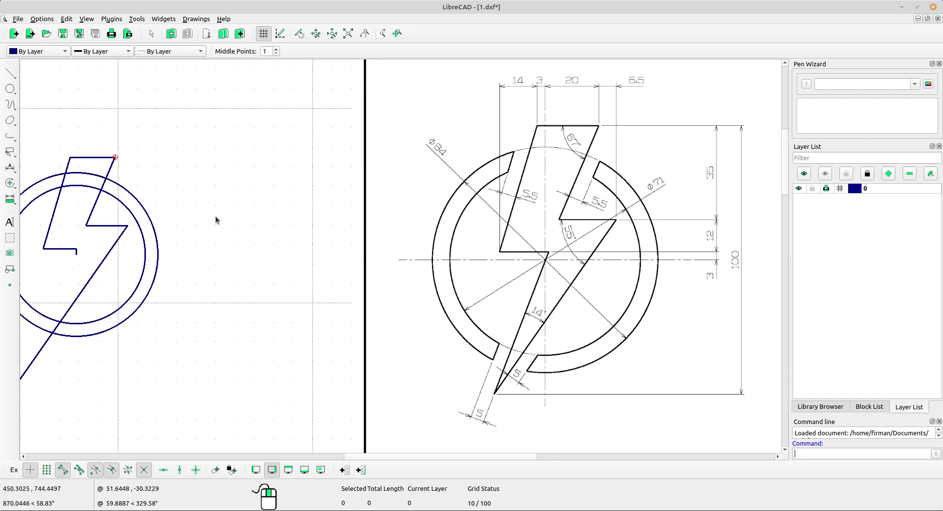
{"action": "mouse_move", "coordinate": [159, 274]}
{"action": "middle_mouse_down"}
{"action": "mouse_move", "coordinate": [219, 229]}
{"action": "mouse_move", "coordinate": [213, 253]}
{"action": "middle_mouse_up"}
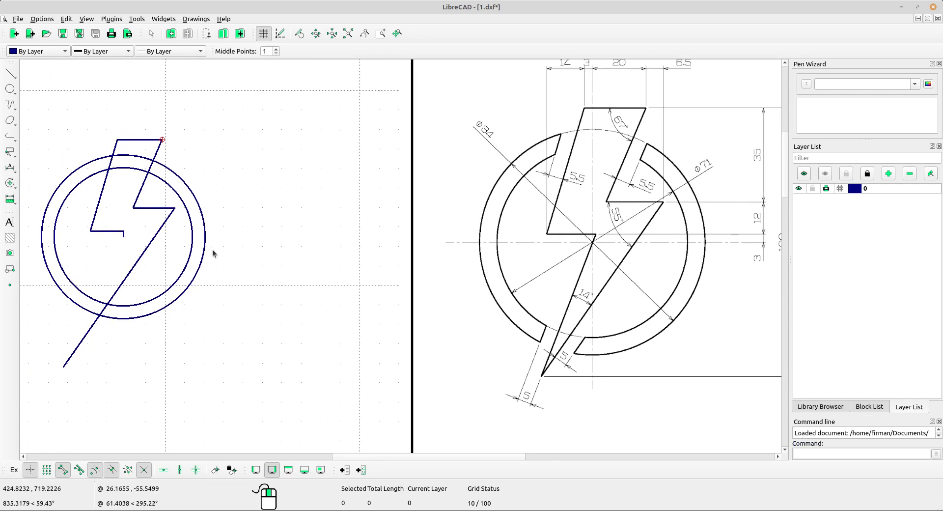
{"action": "middle_click_drag", "start_coordinate": [666, 279], "coordinate": [626, 294]}
{"action": "scroll", "coordinate": [627, 292], "scroll_direction": "down", "scroll_amount": 2}
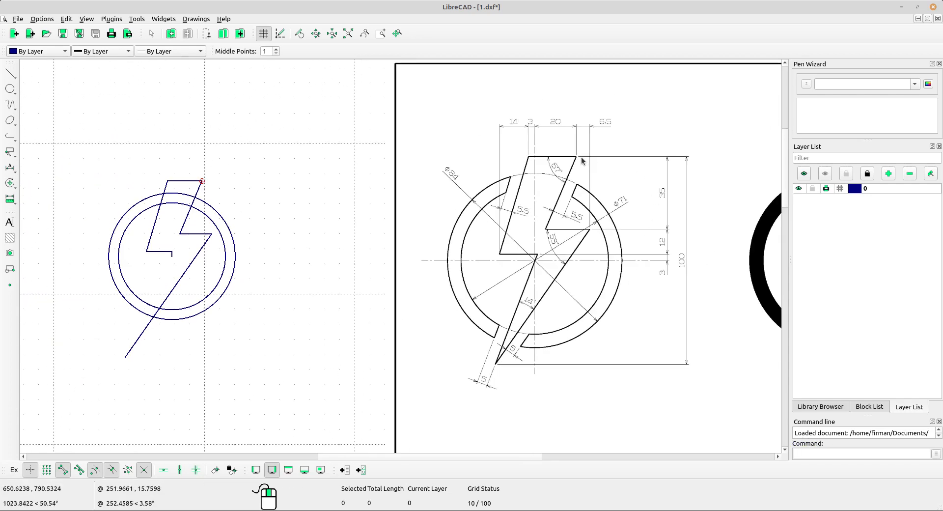
Draw a vertical line 100 long with snap point End, running down from the bolt's top right corner.
{"action": "left_click", "coordinate": [11, 74]}
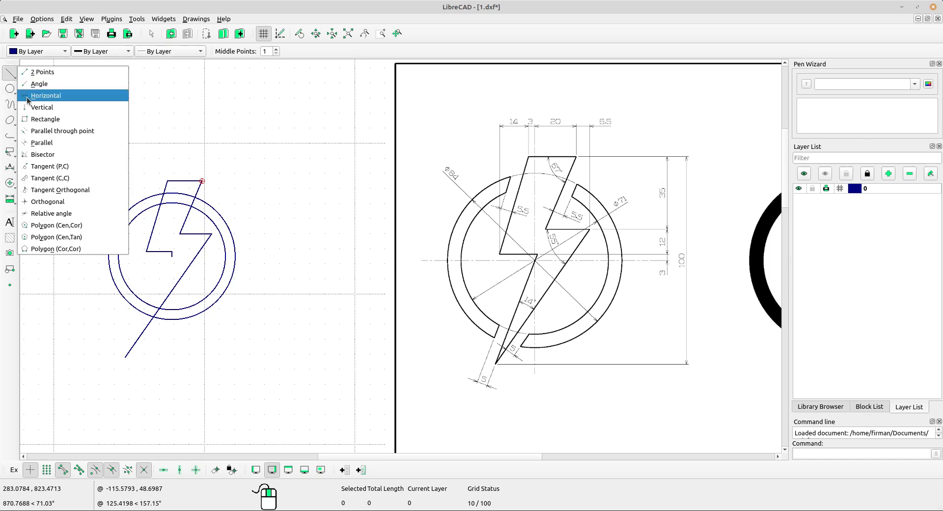
{"action": "left_click", "coordinate": [43, 96]}
{"action": "left_click", "coordinate": [318, 51]}
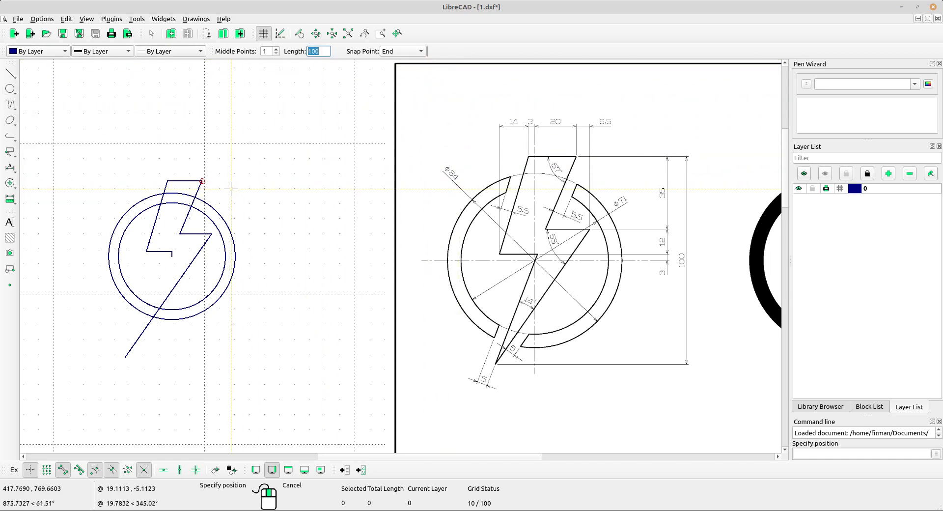
{"action": "scroll", "coordinate": [199, 177], "scroll_direction": "up", "scroll_amount": 2}
{"action": "scroll", "coordinate": [212, 183], "scroll_direction": "up", "scroll_amount": 3}
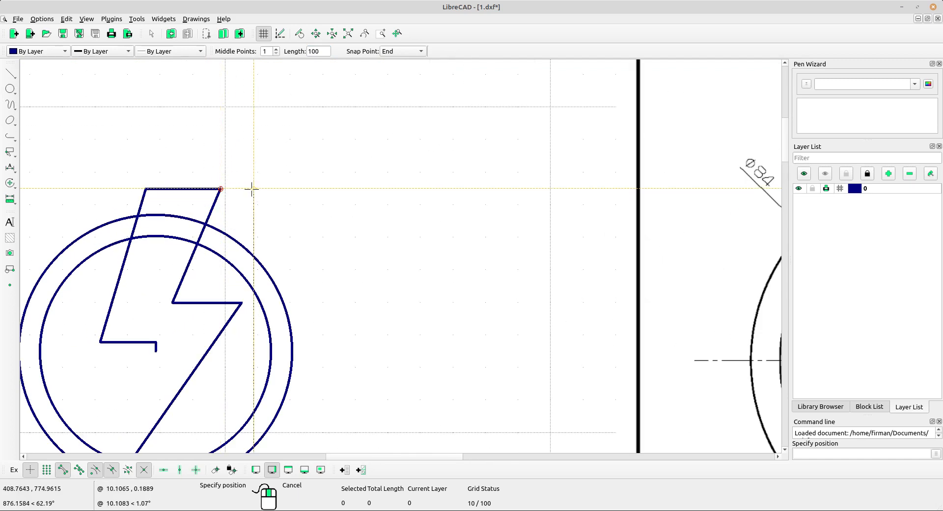
{"action": "left_click", "coordinate": [225, 190]}
{"action": "scroll", "coordinate": [228, 190], "scroll_direction": "down", "scroll_amount": 4}
{"action": "middle_click_drag", "start_coordinate": [423, 244], "coordinate": [266, 192]}
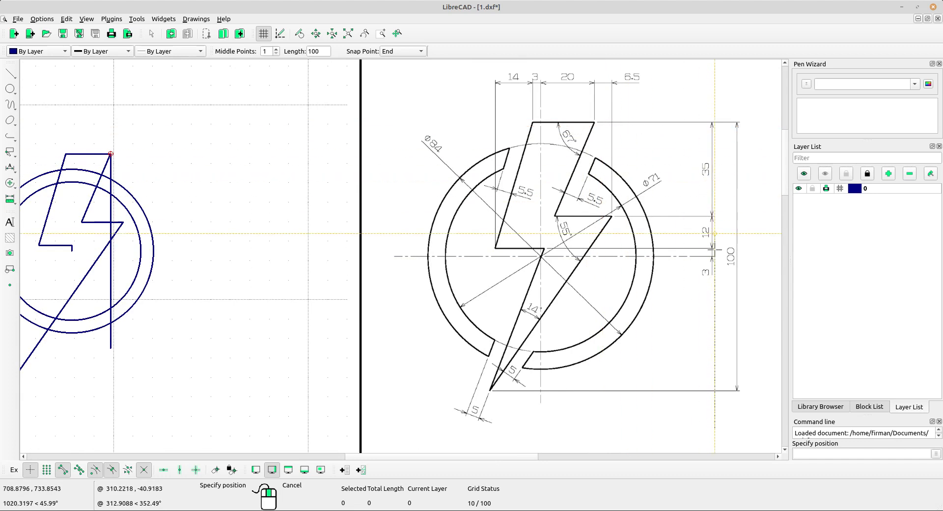
{"action": "scroll", "coordinate": [759, 94], "scroll_direction": "down", "scroll_amount": 1}
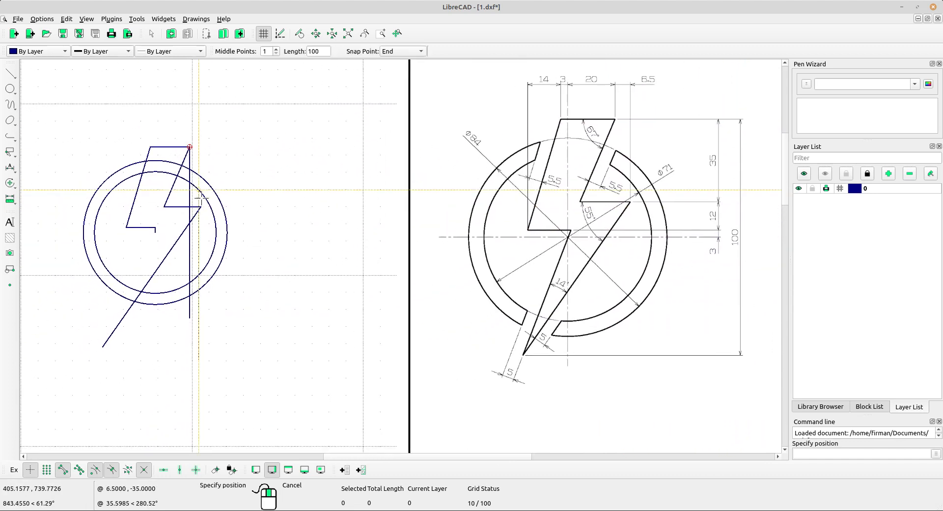
{"action": "right_click", "coordinate": [317, 189]}
Draw a horizontal line 100 long with snap point End, running left from the vertical construction line's lower end.
{"action": "left_click", "coordinate": [18, 76]}
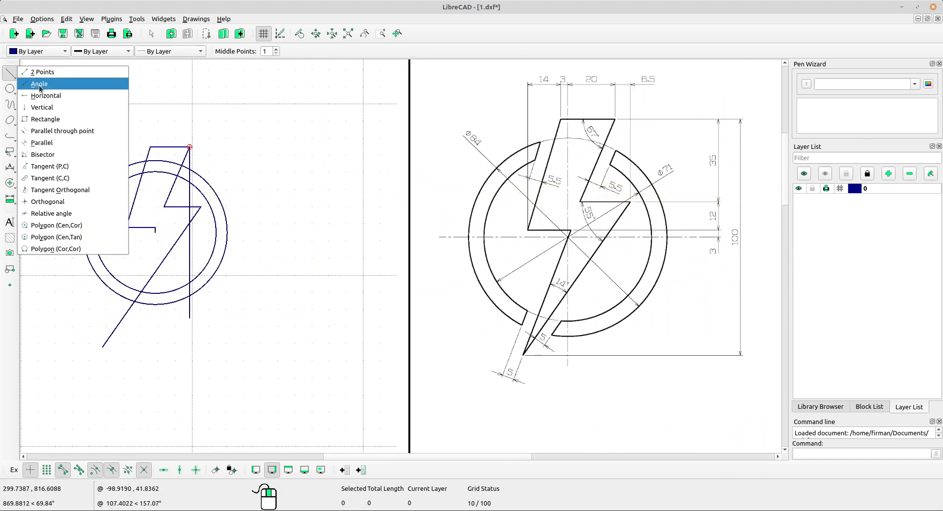
{"action": "left_click", "coordinate": [49, 107]}
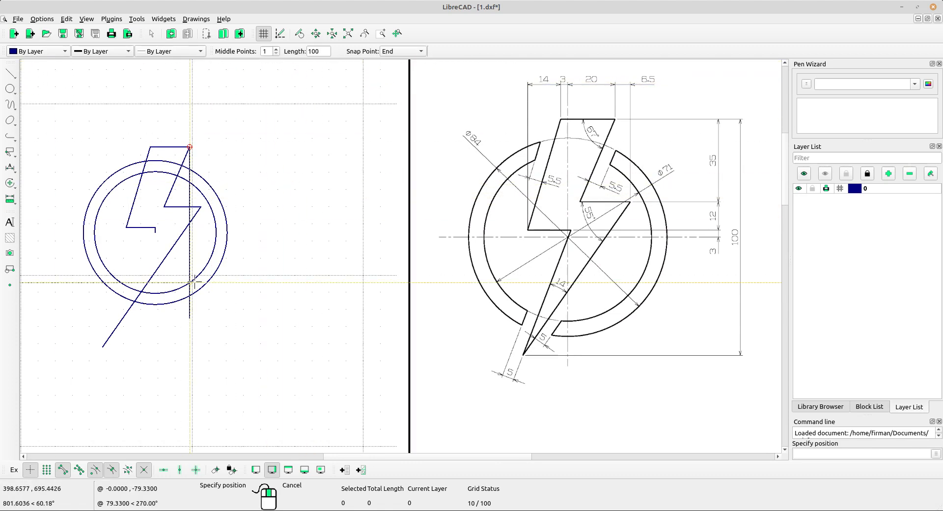
{"action": "left_click", "coordinate": [189, 318]}
{"action": "key", "text": "Escape"}
{"action": "scroll", "coordinate": [109, 339], "scroll_direction": "up", "scroll_amount": 8}
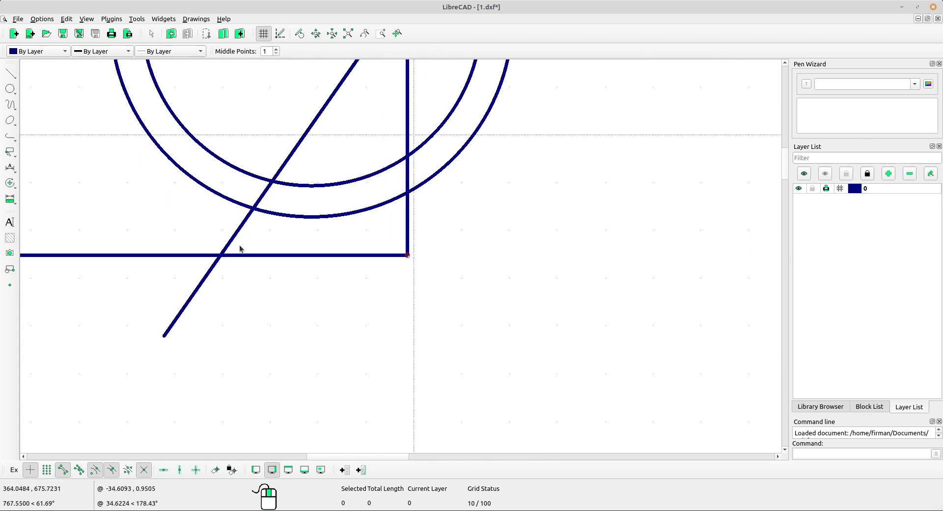
{"action": "scroll", "coordinate": [242, 231], "scroll_direction": "down", "scroll_amount": 2}
{"action": "mouse_move", "coordinate": [281, 258]}
{"action": "middle_mouse_down"}
{"action": "mouse_move", "coordinate": [285, 294]}
{"action": "mouse_move", "coordinate": [269, 318]}
{"action": "middle_mouse_up"}
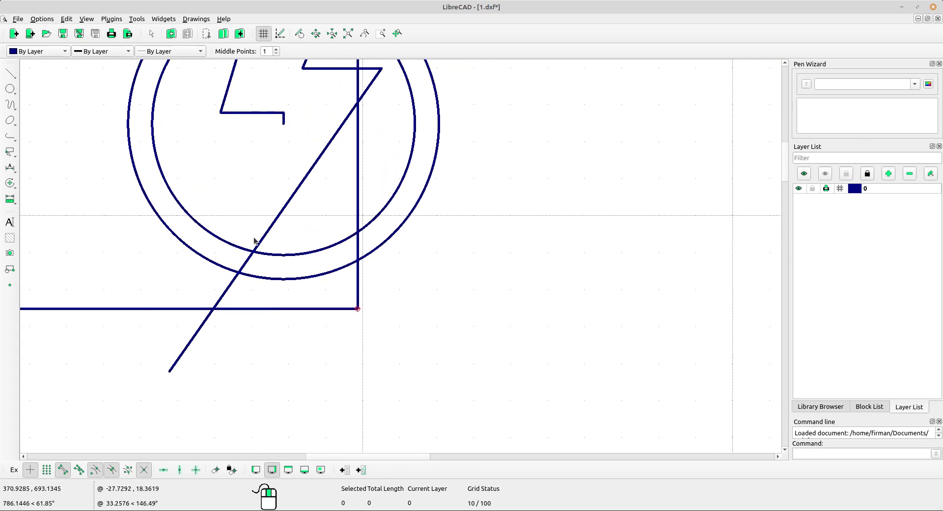
Draw a line 100 long at a relative angle of 14° to the bolt's long diagonal, placed where that diagonal crosses the lower horizontal line.
{"action": "scroll", "coordinate": [312, 322], "scroll_direction": "down", "scroll_amount": 3}
{"action": "scroll", "coordinate": [400, 251], "scroll_direction": "down", "scroll_amount": 3}
{"action": "mouse_move", "coordinate": [489, 269]}
{"action": "middle_mouse_down"}
{"action": "mouse_move", "coordinate": [358, 259]}
{"action": "mouse_move", "coordinate": [367, 259]}
{"action": "middle_mouse_up"}
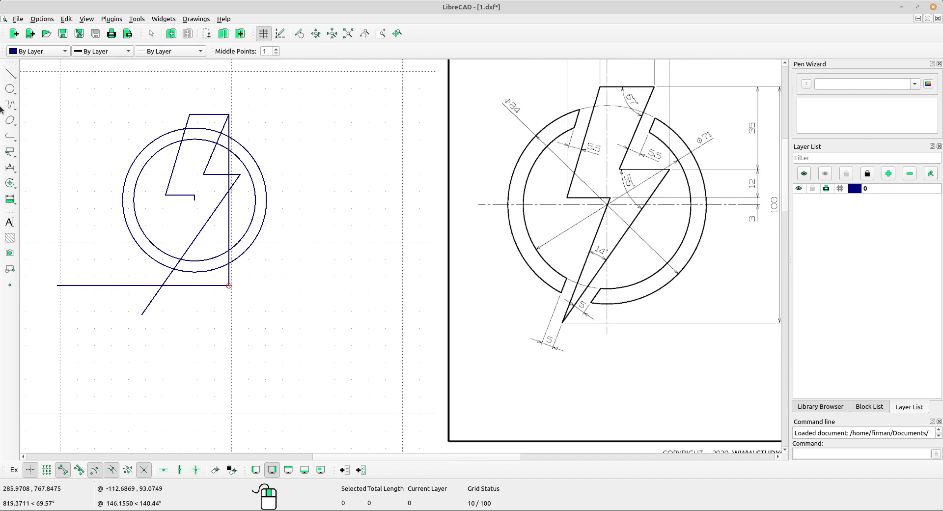
{"action": "left_click", "coordinate": [11, 74]}
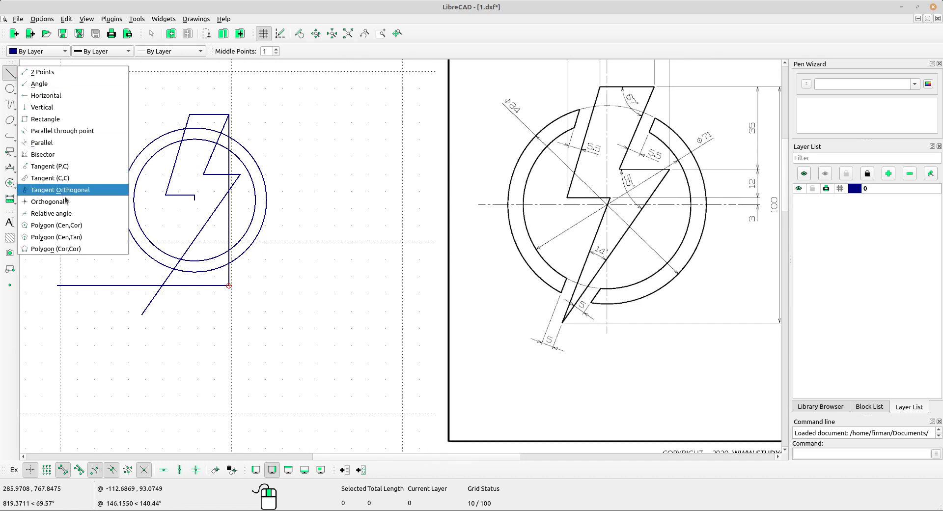
{"action": "left_click", "coordinate": [67, 213]}
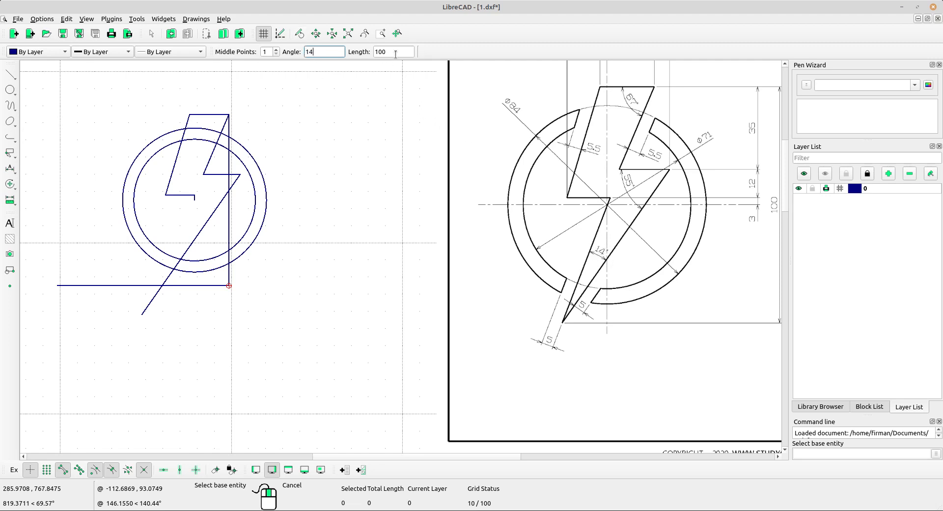
{"action": "key", "text": "Tab"}
{"action": "left_click", "coordinate": [192, 238]}
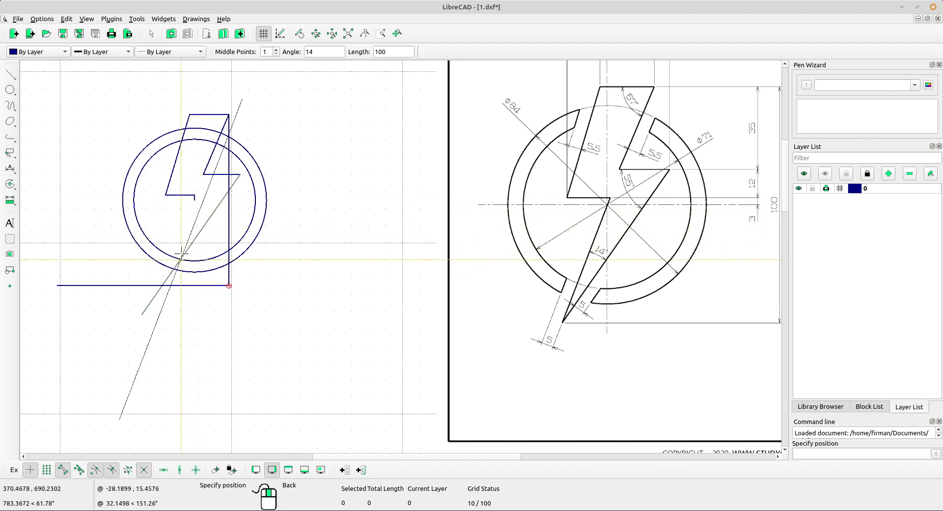
{"action": "scroll", "coordinate": [183, 253], "scroll_direction": "up", "scroll_amount": 1}
{"action": "scroll", "coordinate": [183, 253], "scroll_direction": "up", "scroll_amount": 1}
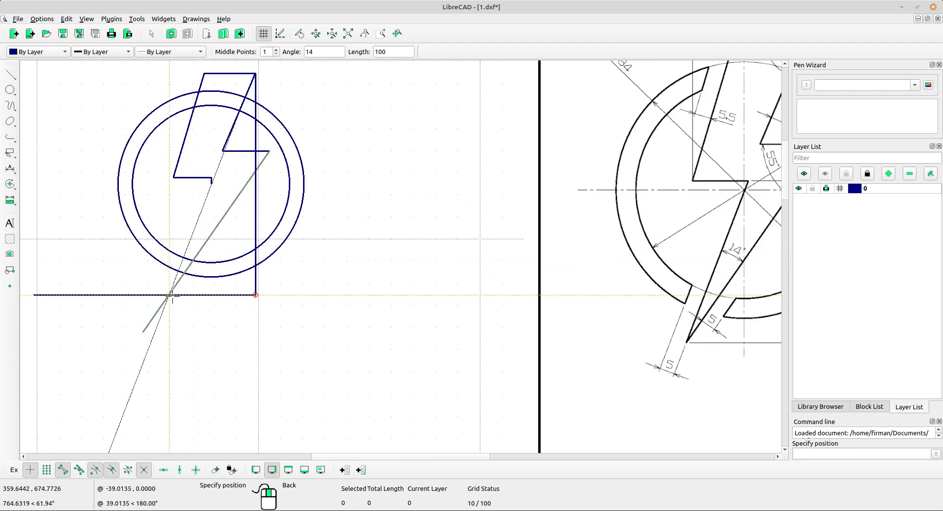
{"action": "scroll", "coordinate": [171, 295], "scroll_direction": "up", "scroll_amount": 1}
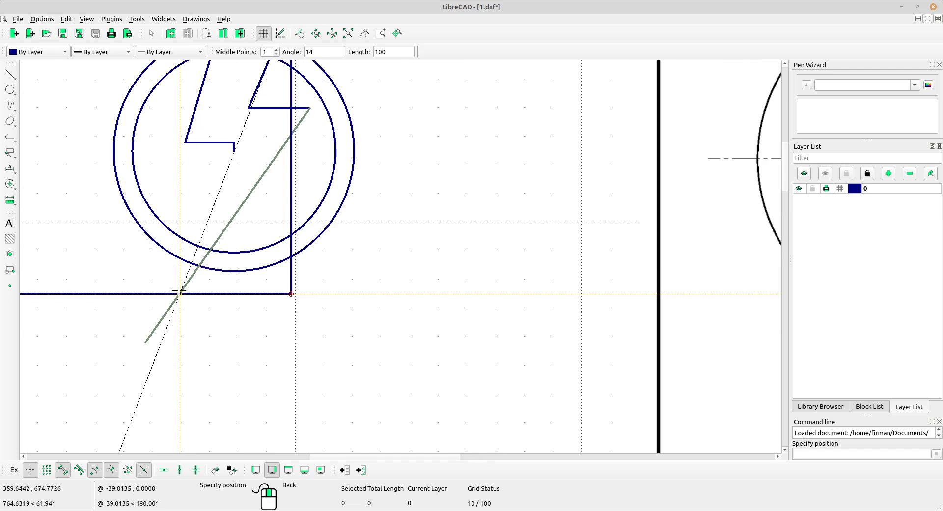
{"action": "left_click", "coordinate": [179, 293]}
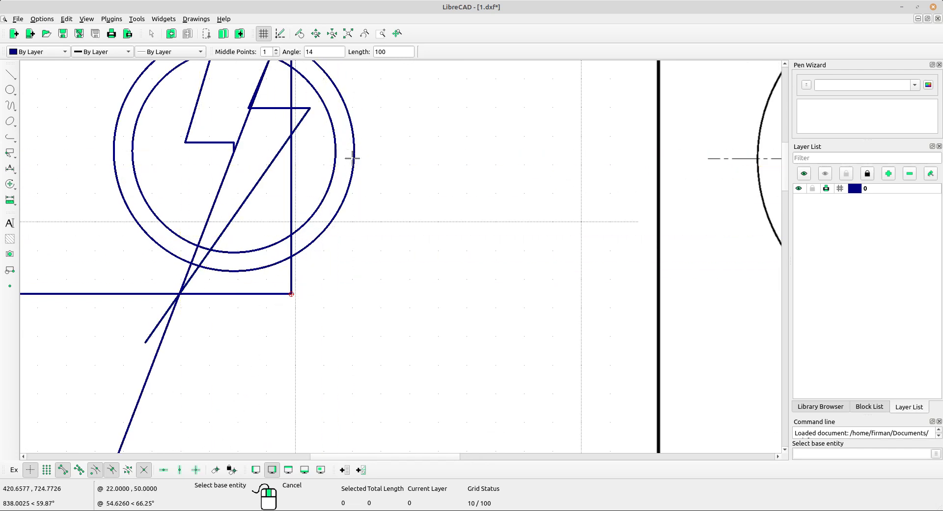
Delete the short vertical and horizontal segments at the right end of the bolt's lower horizontal edge.
{"action": "scroll", "coordinate": [354, 149], "scroll_direction": "down", "scroll_amount": 7}
{"action": "middle_click_drag", "start_coordinate": [485, 207], "coordinate": [386, 220]}
{"action": "scroll", "coordinate": [385, 220], "scroll_direction": "up", "scroll_amount": 3}
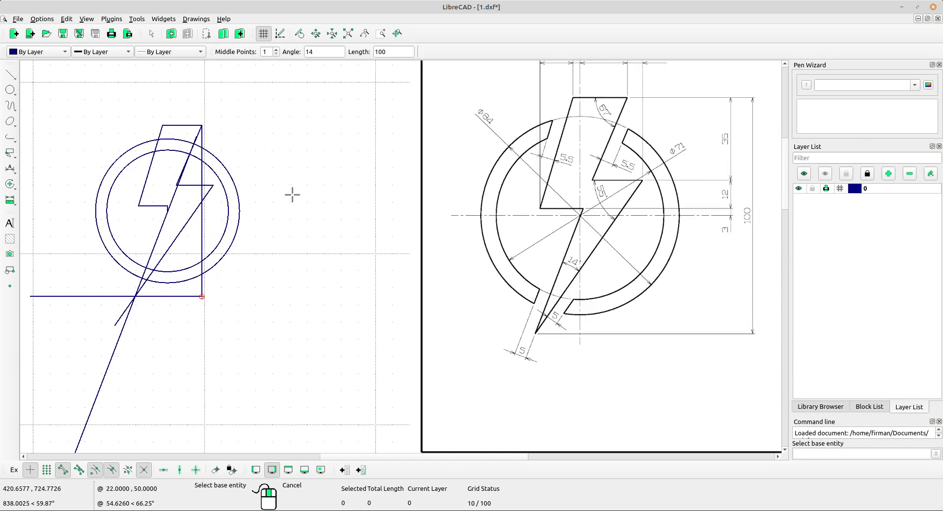
{"action": "scroll", "coordinate": [148, 205], "scroll_direction": "up", "scroll_amount": 2}
{"action": "right_click", "coordinate": [158, 204]}
{"action": "scroll", "coordinate": [221, 213], "scroll_direction": "up", "scroll_amount": 4}
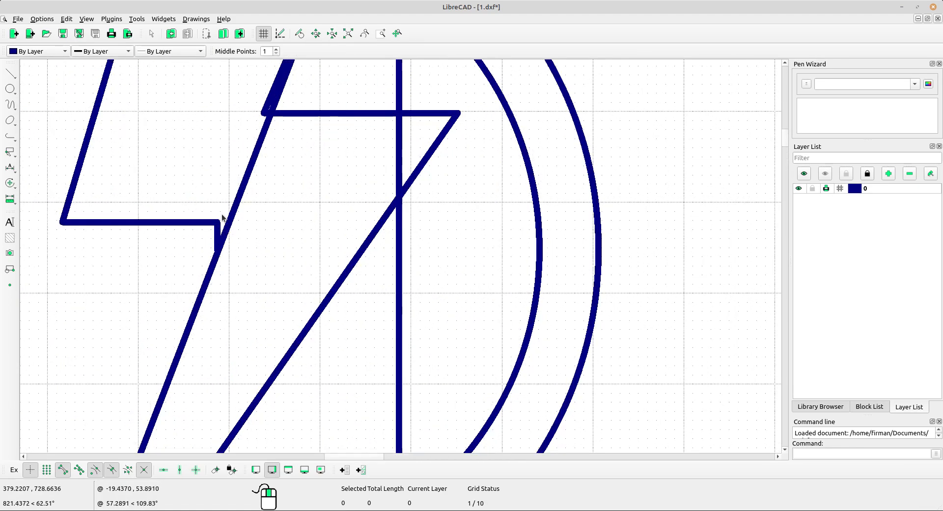
{"action": "scroll", "coordinate": [224, 215], "scroll_direction": "up", "scroll_amount": 2}
{"action": "scroll", "coordinate": [228, 215], "scroll_direction": "down", "scroll_amount": 3}
{"action": "scroll", "coordinate": [251, 216], "scroll_direction": "down", "scroll_amount": 2}
{"action": "left_click_drag", "start_coordinate": [274, 217], "coordinate": [322, 286]}
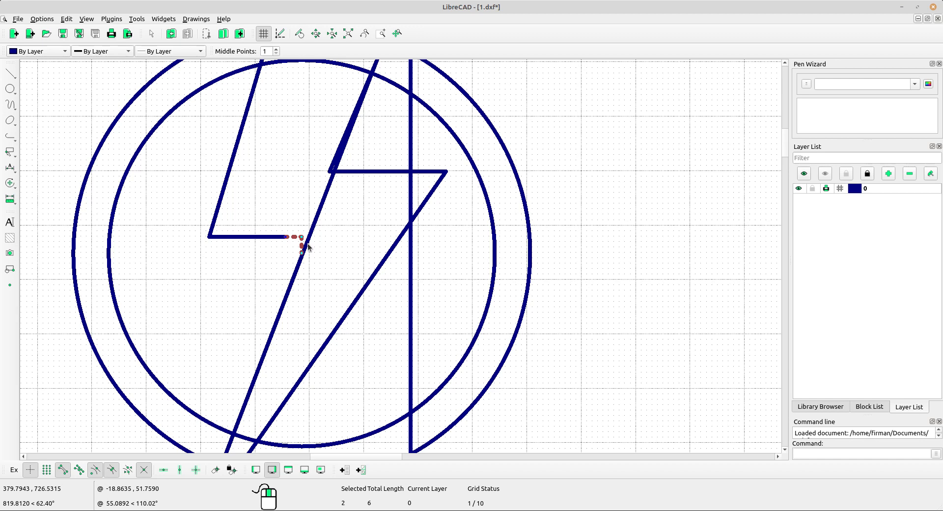
{"action": "key", "text": "Delete"}
Trim the long diagonal and the 14° line to each other at the bolt's tip with Trim Two, keeping their upper parts.
{"action": "scroll", "coordinate": [312, 246], "scroll_direction": "down", "scroll_amount": 4}
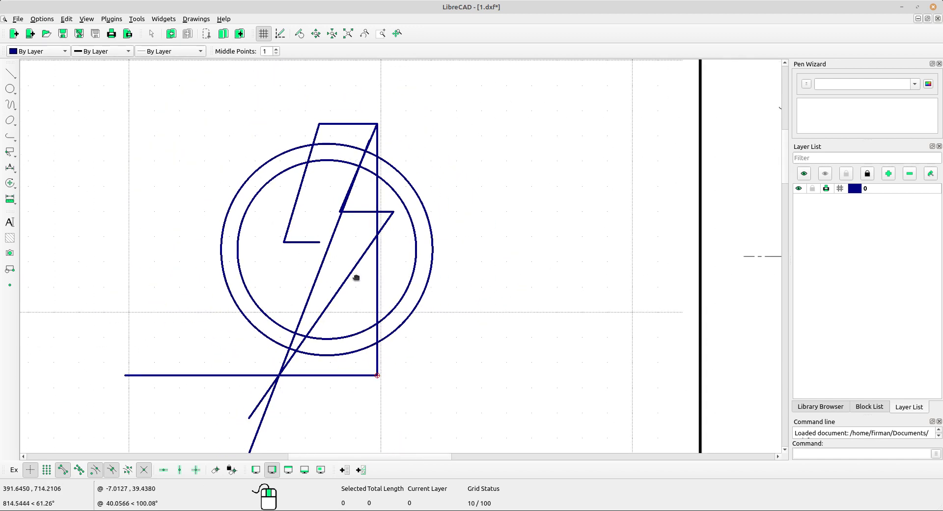
{"action": "middle_click_drag", "start_coordinate": [329, 399], "coordinate": [311, 362]}
{"action": "left_click", "coordinate": [10, 183]}
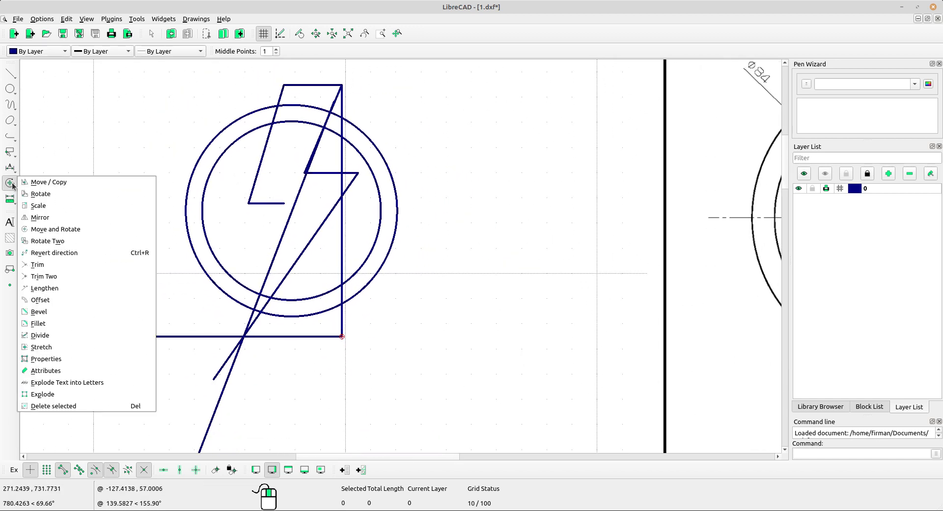
{"action": "left_click", "coordinate": [44, 276]}
{"action": "scroll", "coordinate": [295, 334], "scroll_direction": "up", "scroll_amount": 5}
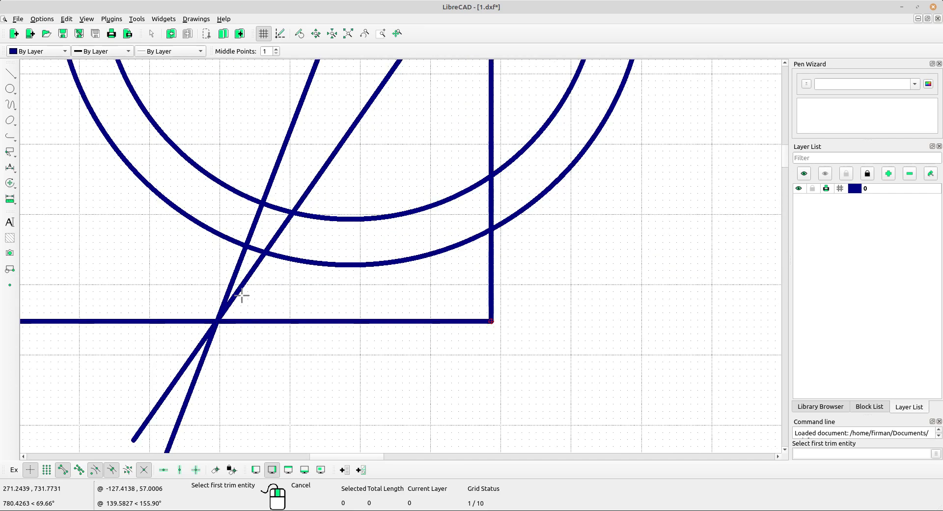
{"action": "left_click", "coordinate": [236, 291]}
{"action": "left_click", "coordinate": [231, 285]}
Join the bolt's lower horizontal edge and the 14° line with Trim Two, keeping the angled line's lower part.
{"action": "scroll", "coordinate": [231, 282], "scroll_direction": "down", "scroll_amount": 3}
{"action": "middle_click_drag", "start_coordinate": [230, 282], "coordinate": [248, 417]}
{"action": "scroll", "coordinate": [238, 248], "scroll_direction": "up", "scroll_amount": 2}
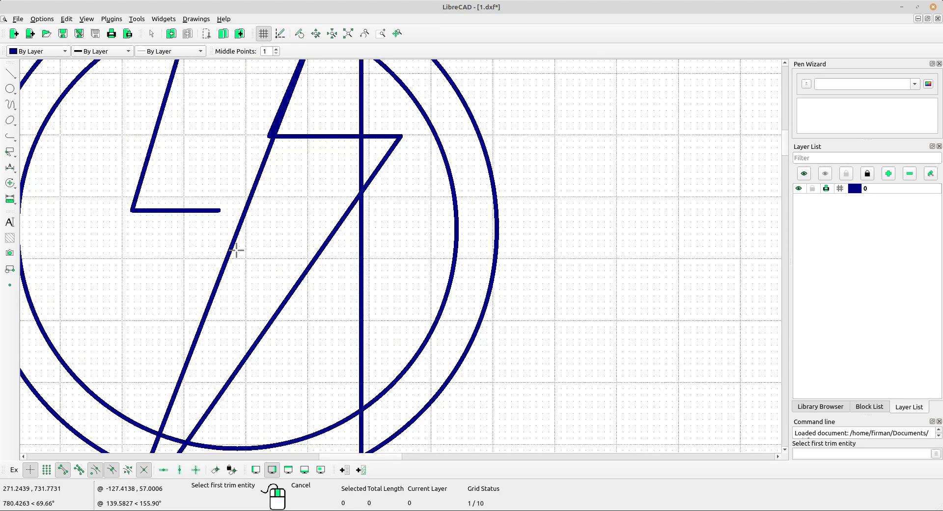
{"action": "left_click", "coordinate": [195, 209]}
{"action": "left_click", "coordinate": [237, 230]}
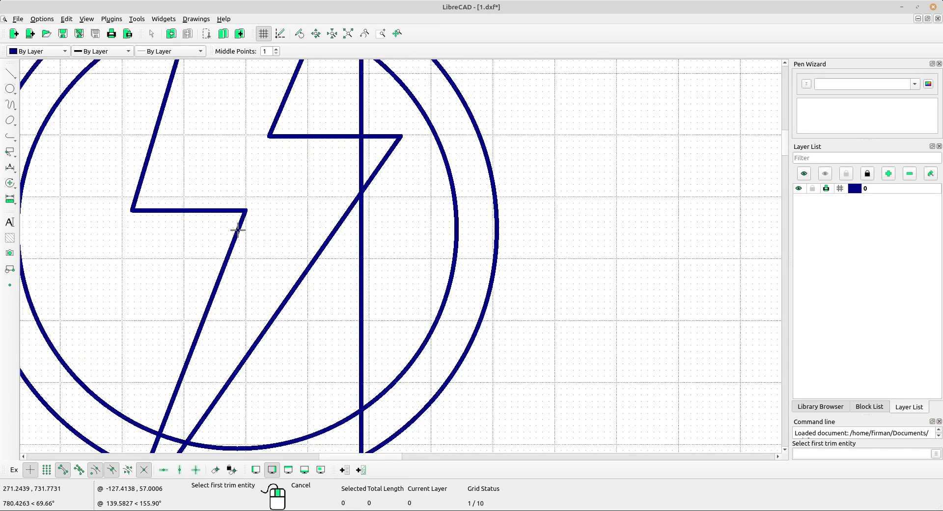
{"action": "scroll", "coordinate": [238, 230], "scroll_direction": "down", "scroll_amount": 7}
{"action": "middle_click_drag", "start_coordinate": [432, 345], "coordinate": [383, 291]}
{"action": "right_click", "coordinate": [414, 218]}
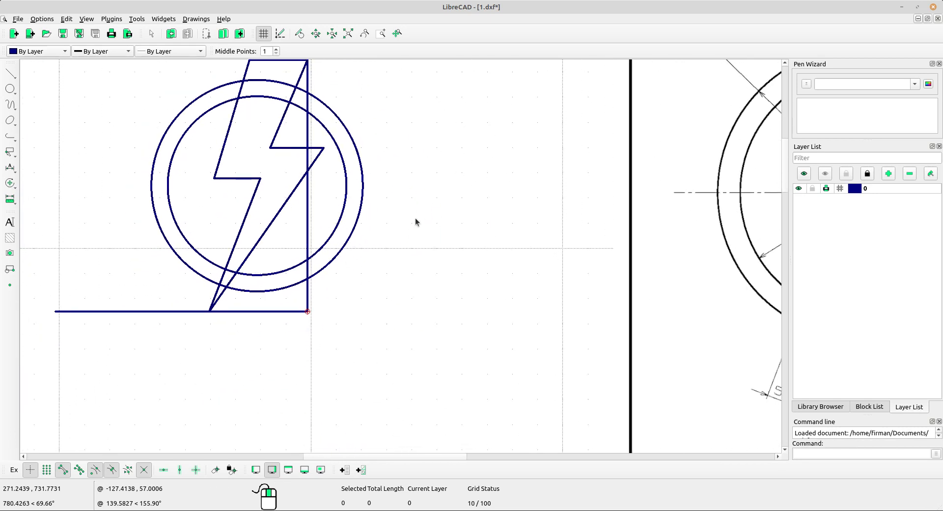
Delete the 100-long vertical and horizontal construction lines meeting below the bolt's top right corner.
{"action": "left_click_drag", "start_coordinate": [354, 348], "coordinate": [294, 305]}
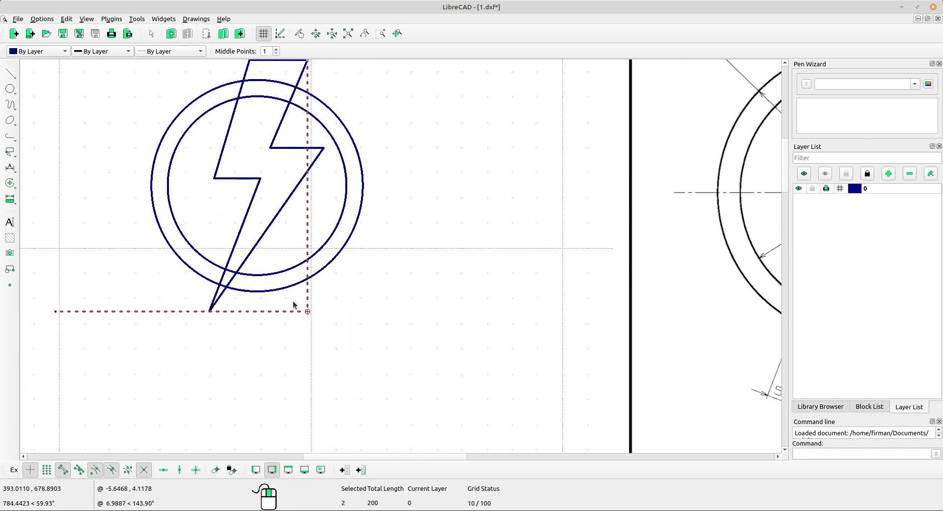
{"action": "key", "text": "Delete"}
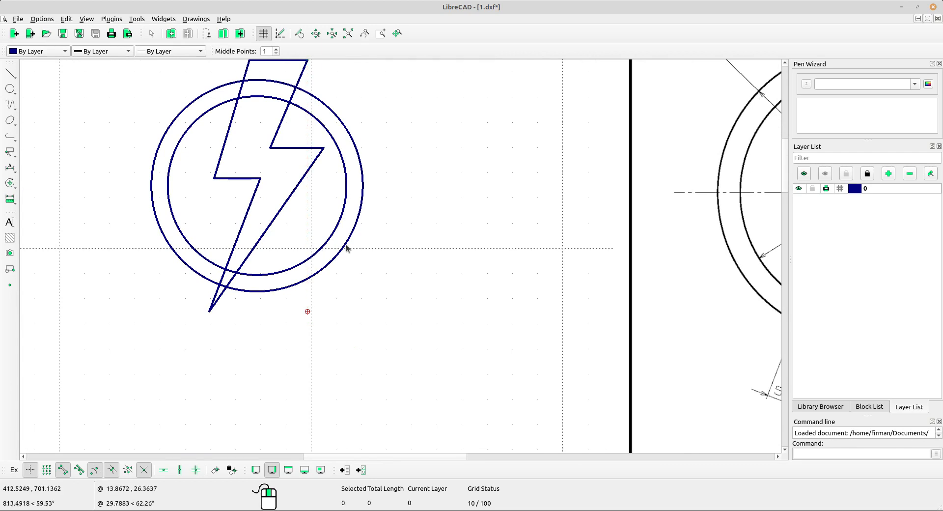
{"action": "mouse_move", "coordinate": [343, 248]}
{"action": "middle_mouse_down"}
{"action": "mouse_move", "coordinate": [343, 348]}
{"action": "mouse_move", "coordinate": [348, 338]}
{"action": "middle_mouse_up"}
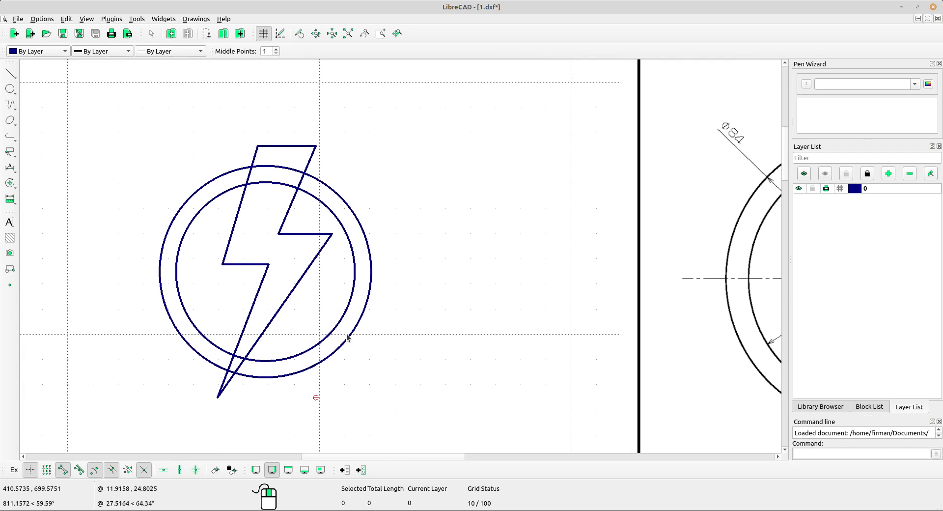
{"action": "scroll", "coordinate": [408, 334], "scroll_direction": "down", "scroll_amount": 2}
{"action": "middle_click_drag", "start_coordinate": [474, 366], "coordinate": [399, 354]}
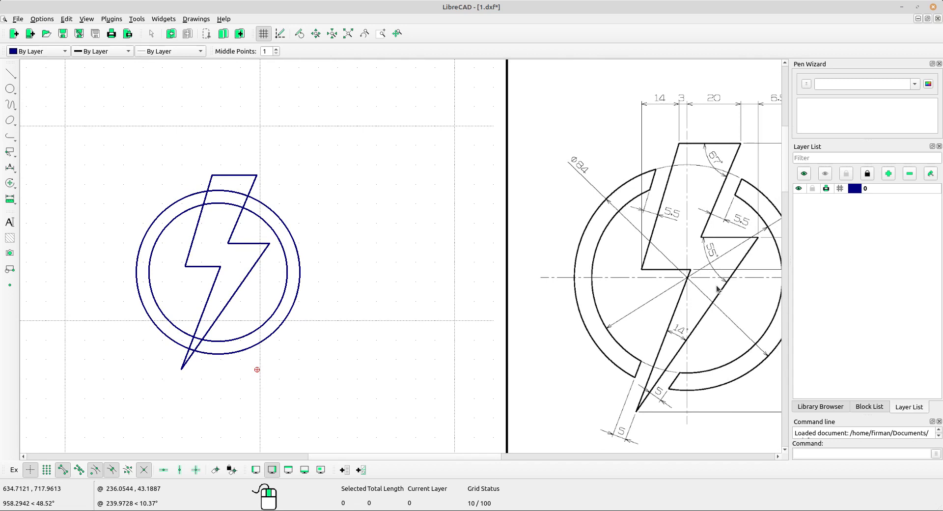
{"action": "mouse_move", "coordinate": [753, 205]}
{"action": "middle_mouse_down"}
{"action": "mouse_move", "coordinate": [390, 217]}
{"action": "mouse_move", "coordinate": [516, 196]}
{"action": "mouse_move", "coordinate": [434, 174]}
{"action": "mouse_move", "coordinate": [572, 193]}
{"action": "mouse_move", "coordinate": [584, 187]}
{"action": "middle_mouse_up"}
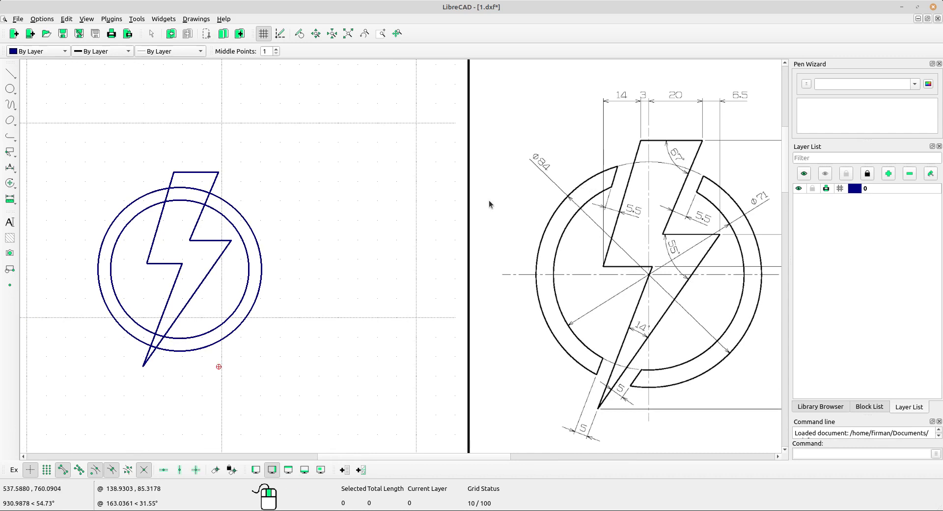
{"action": "left_click", "coordinate": [10, 183]}
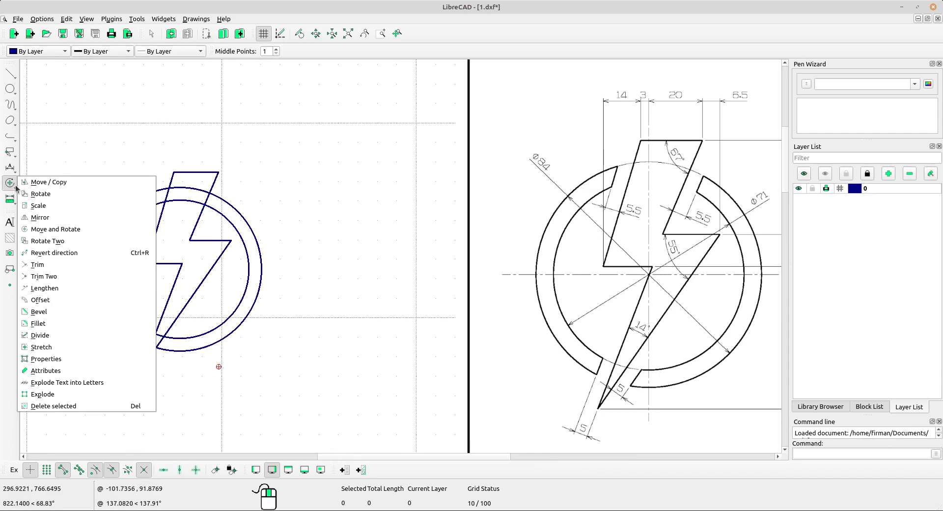
{"action": "left_click", "coordinate": [291, 221]}
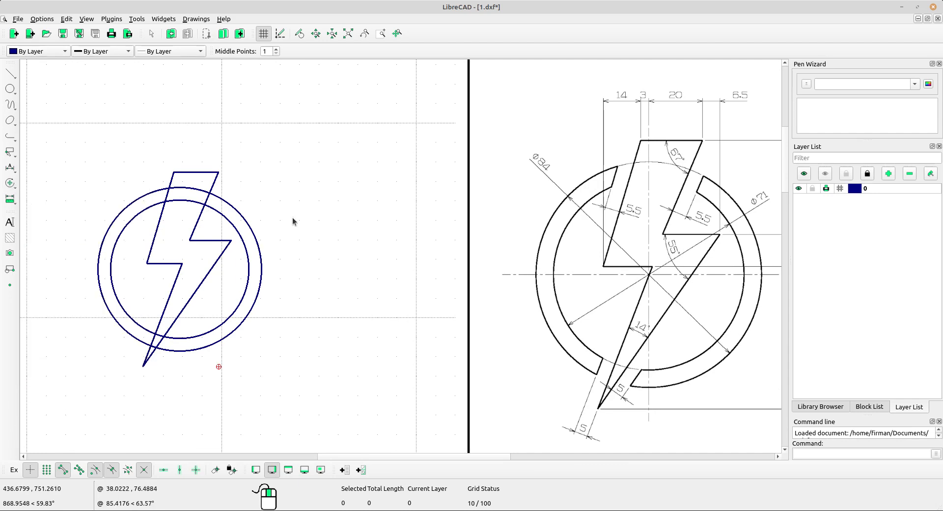
Draw parallel lines at a distance of 5.5 outside the bolt's upper left and upper right slanted edges.
{"action": "left_click", "coordinate": [10, 73]}
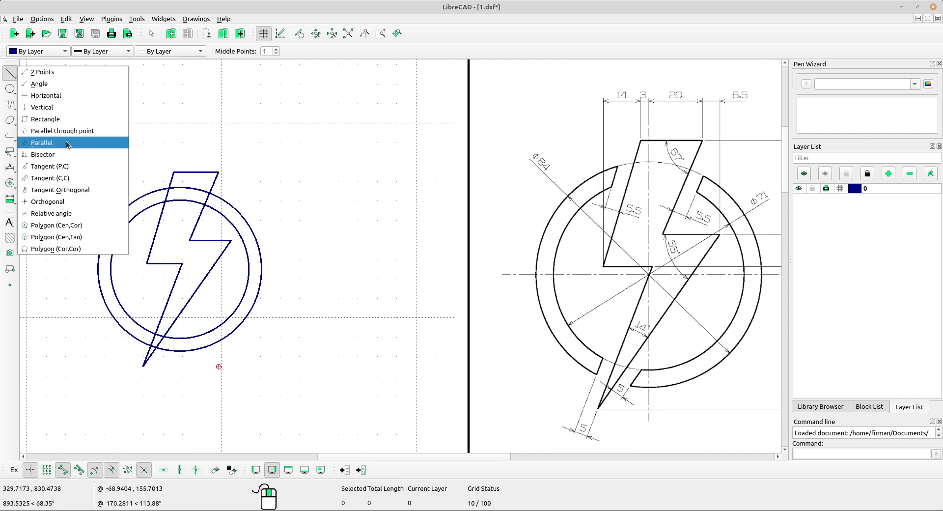
{"action": "left_click", "coordinate": [42, 143]}
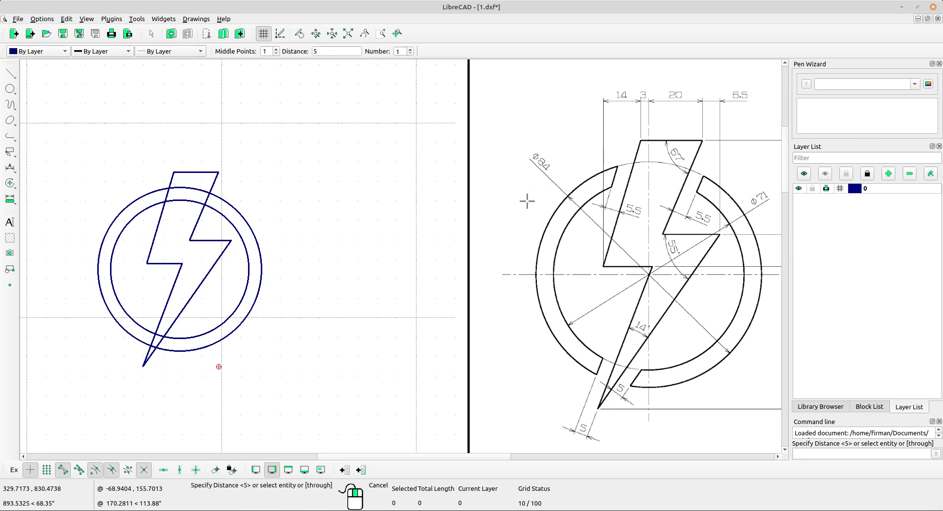
{"action": "scroll", "coordinate": [651, 154], "scroll_direction": "up", "scroll_amount": 3}
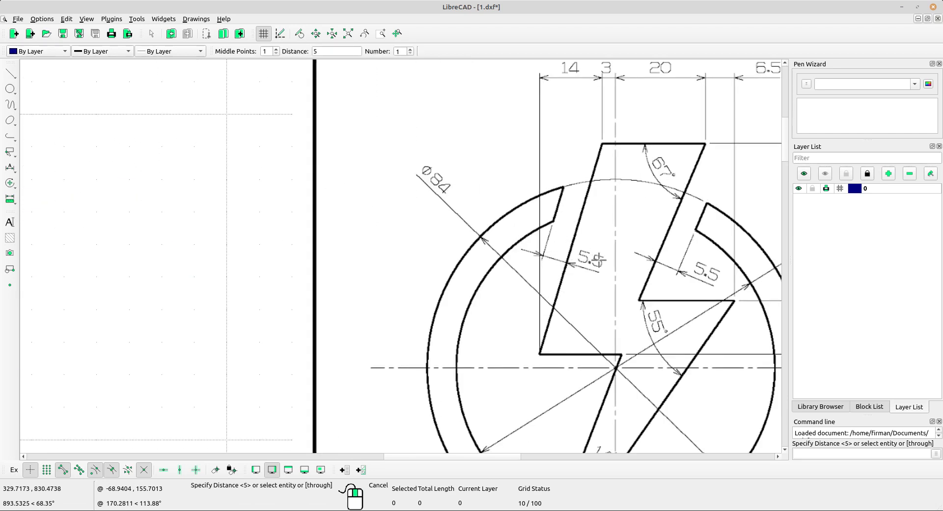
{"action": "scroll", "coordinate": [599, 260], "scroll_direction": "down", "scroll_amount": 7}
{"action": "scroll", "coordinate": [235, 256], "scroll_direction": "up", "scroll_amount": 6}
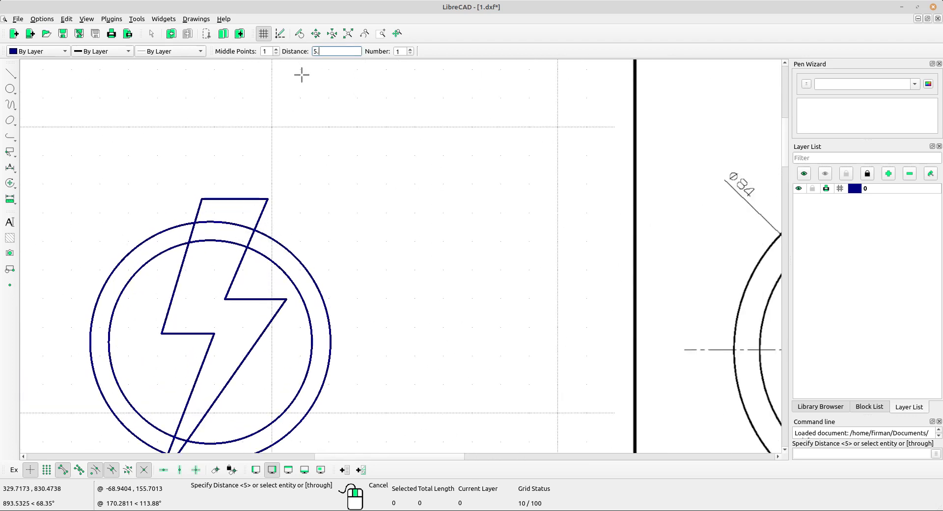
{"action": "scroll", "coordinate": [466, 208], "scroll_direction": "down", "scroll_amount": 1}
{"action": "middle_click_drag", "start_coordinate": [464, 209], "coordinate": [295, 202]}
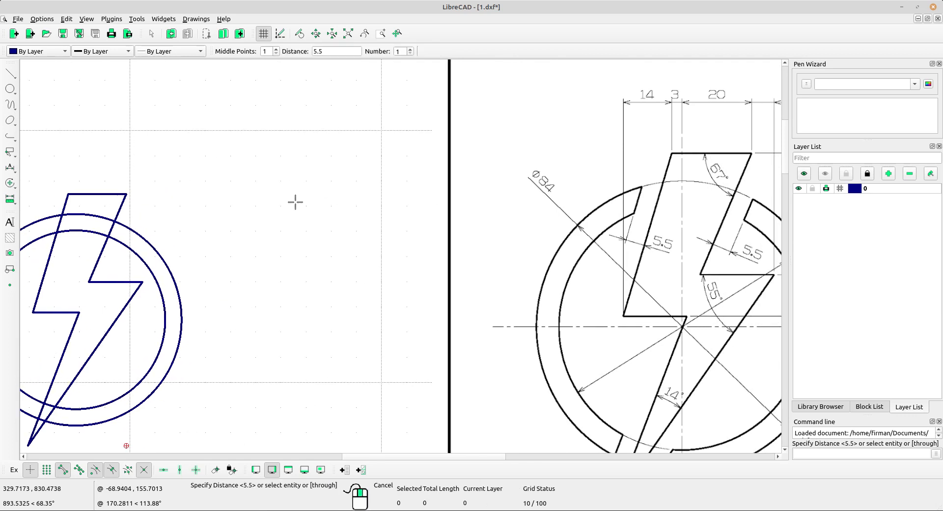
{"action": "left_click", "coordinate": [54, 225]}
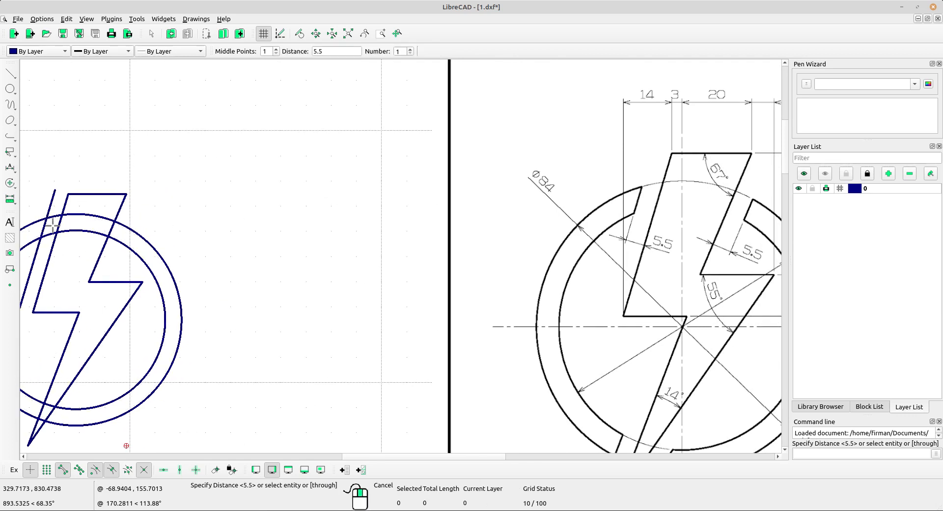
{"action": "left_click", "coordinate": [135, 227]}
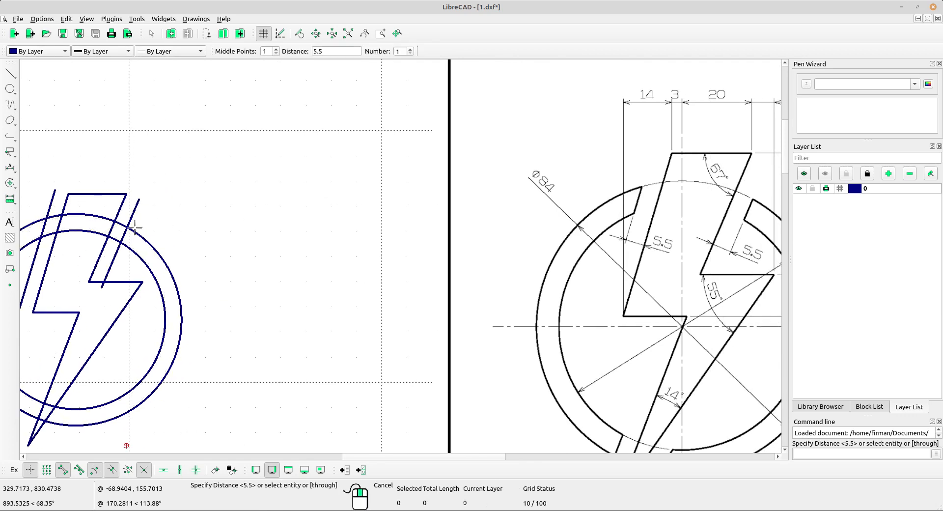
{"action": "right_click", "coordinate": [258, 186]}
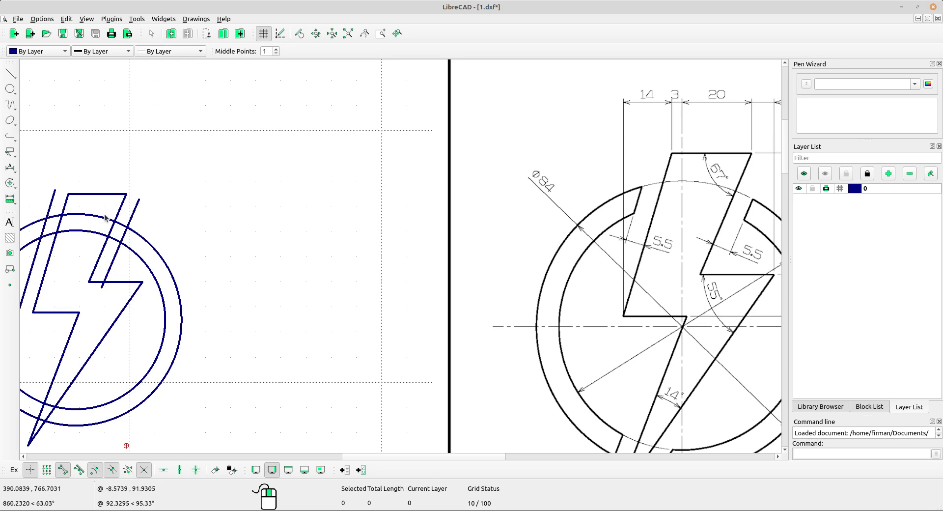
Divide the inner and outer circles where they cross the left parallel line and the bolt's upper left edge.
{"action": "left_click", "coordinate": [9, 198]}
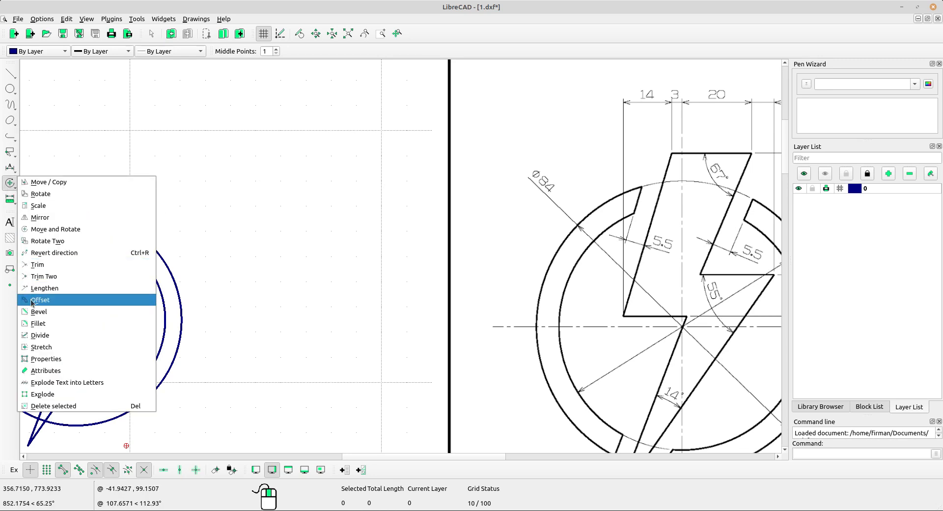
{"action": "left_click", "coordinate": [40, 334]}
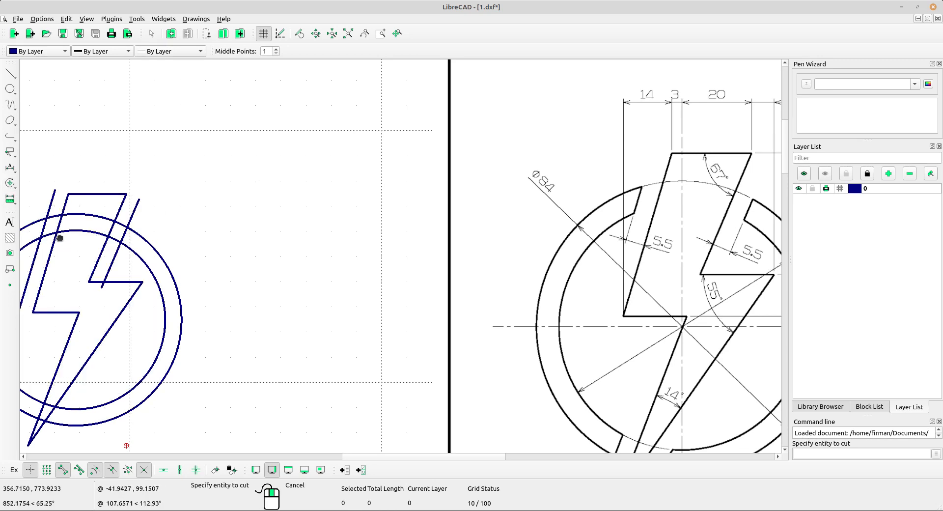
{"action": "middle_click_drag", "start_coordinate": [59, 238], "coordinate": [89, 210]}
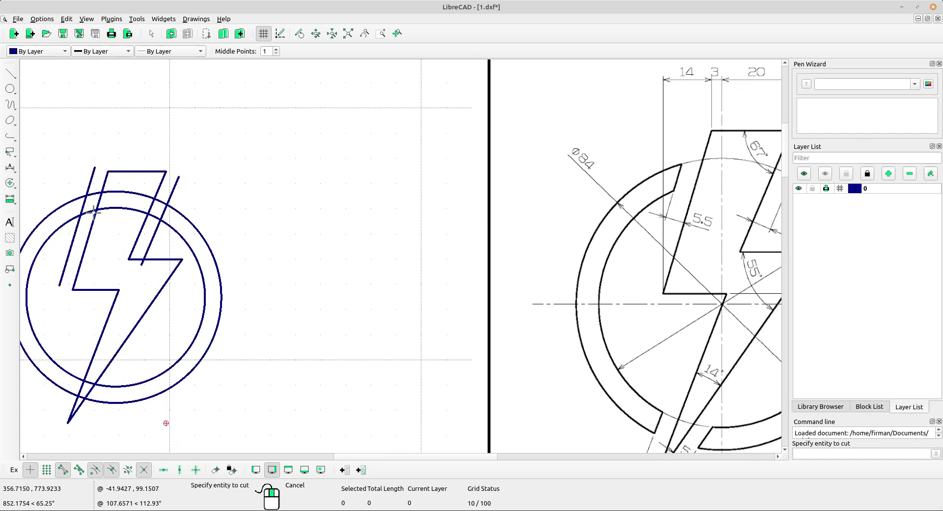
{"action": "left_click", "coordinate": [95, 211]}
{"action": "scroll", "coordinate": [95, 211], "scroll_direction": "up", "scroll_amount": 2}
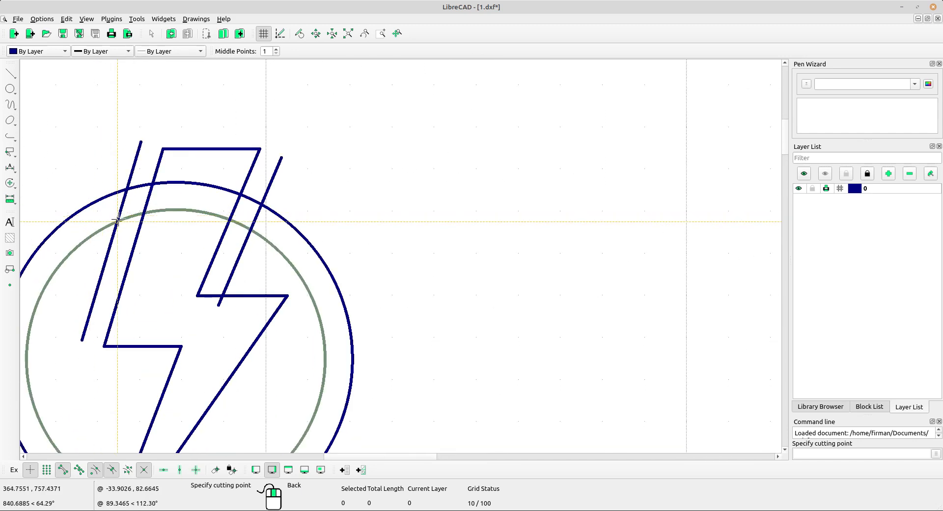
{"action": "left_click", "coordinate": [118, 220]}
{"action": "left_click", "coordinate": [137, 213]}
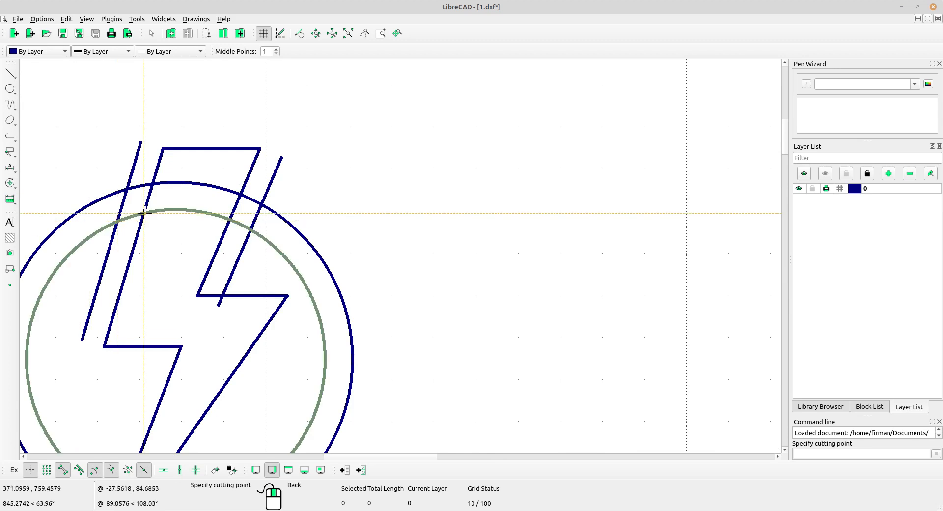
{"action": "left_click", "coordinate": [143, 213]}
{"action": "left_click", "coordinate": [134, 186]}
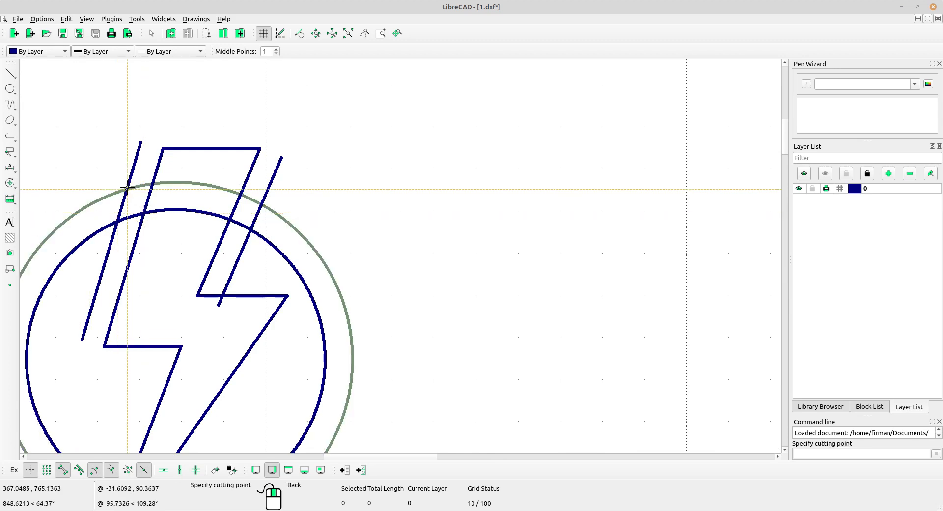
{"action": "left_click", "coordinate": [127, 188]}
{"action": "left_click", "coordinate": [140, 185]}
{"action": "left_click", "coordinate": [155, 183]}
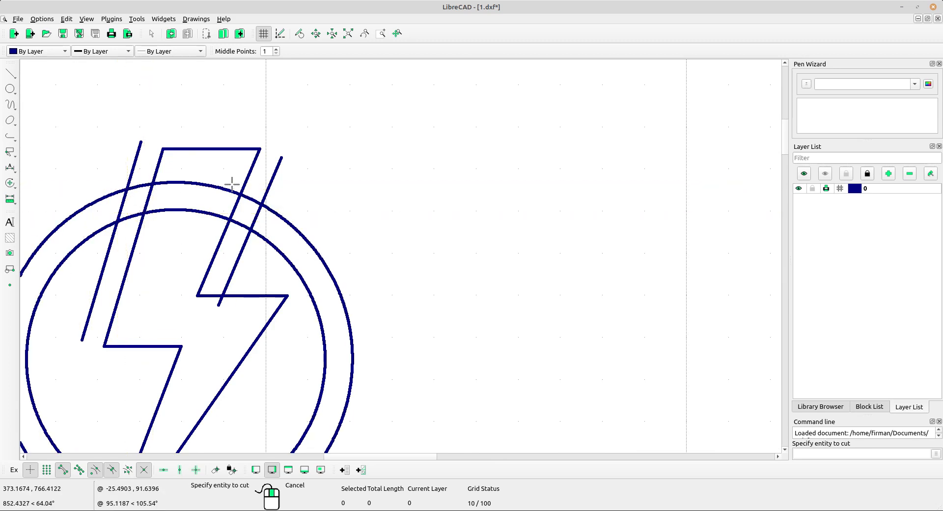
Divide the outer and inner circles where they cross the bolt's upper right edge and the right parallel line.
{"action": "left_click", "coordinate": [243, 195]}
{"action": "left_click", "coordinate": [241, 193]}
{"action": "left_click", "coordinate": [245, 196]}
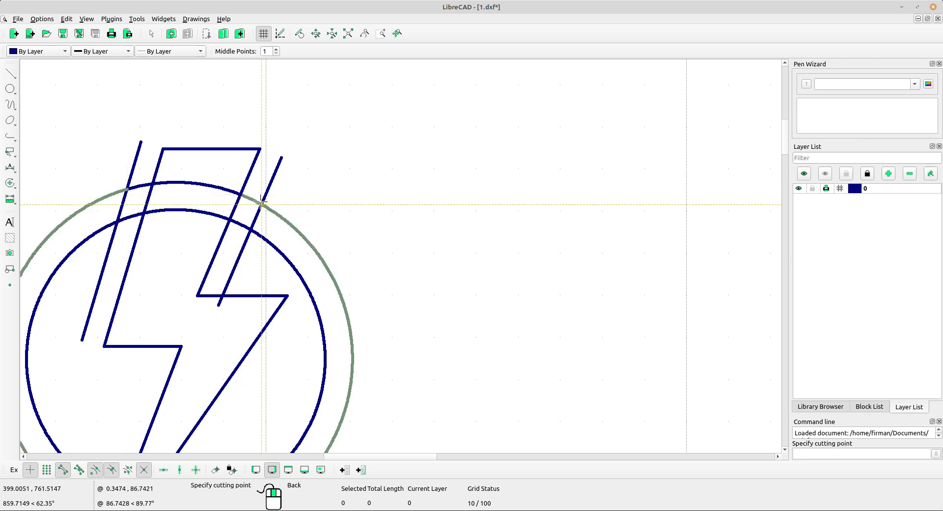
{"action": "left_click", "coordinate": [262, 202]}
{"action": "left_click", "coordinate": [232, 221]}
{"action": "left_click", "coordinate": [230, 220]}
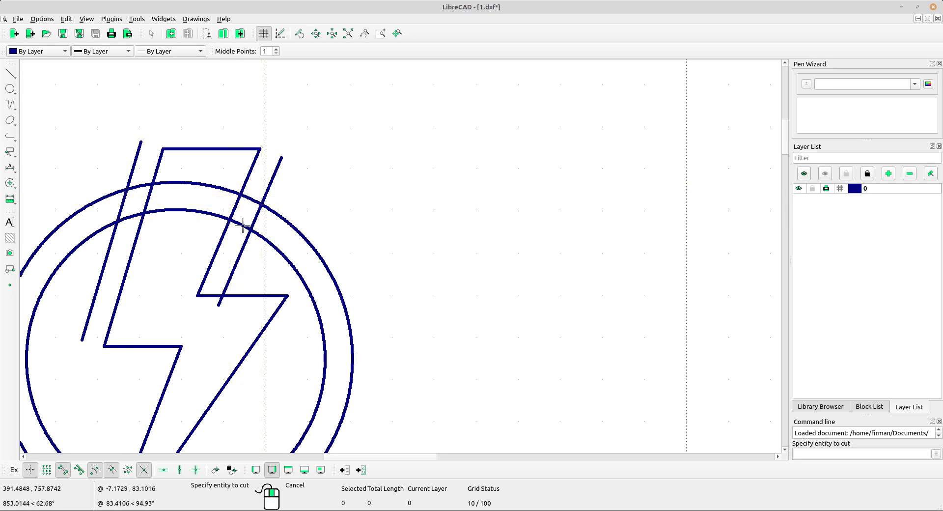
{"action": "left_click", "coordinate": [251, 229]}
{"action": "left_click", "coordinate": [252, 229]}
{"action": "right_click", "coordinate": [355, 208]}
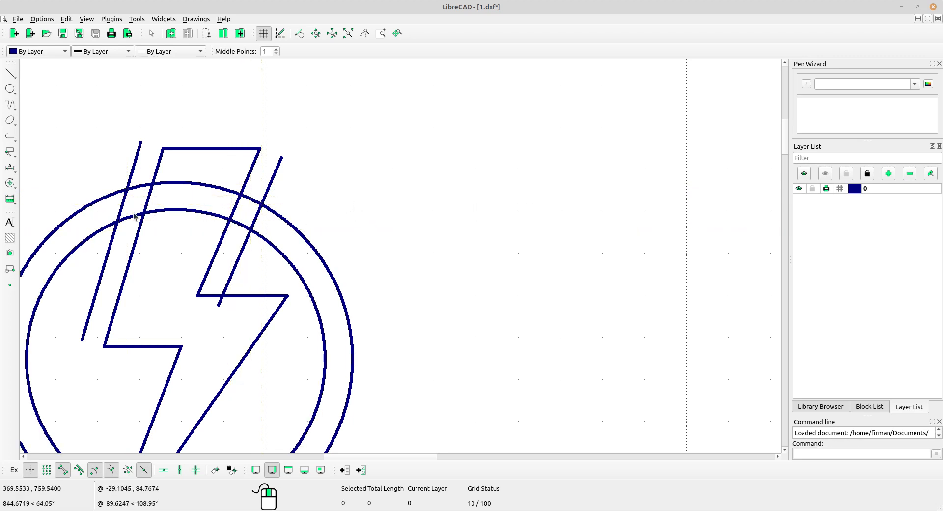
Delete all inner and outer circle segments between the two parallel lines at the top of the ring.
{"action": "left_click", "coordinate": [134, 215]}
{"action": "left_click", "coordinate": [139, 186]}
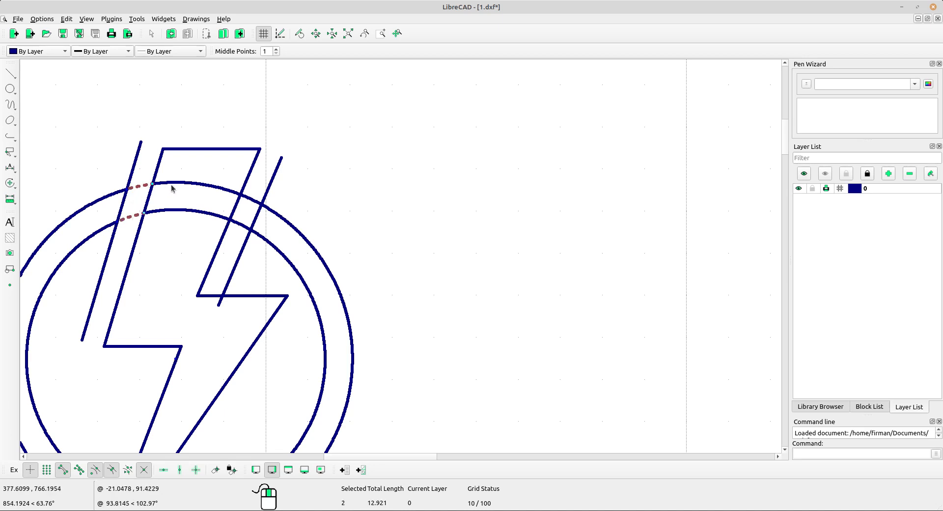
{"action": "scroll", "coordinate": [215, 200], "scroll_direction": "down", "scroll_amount": 4}
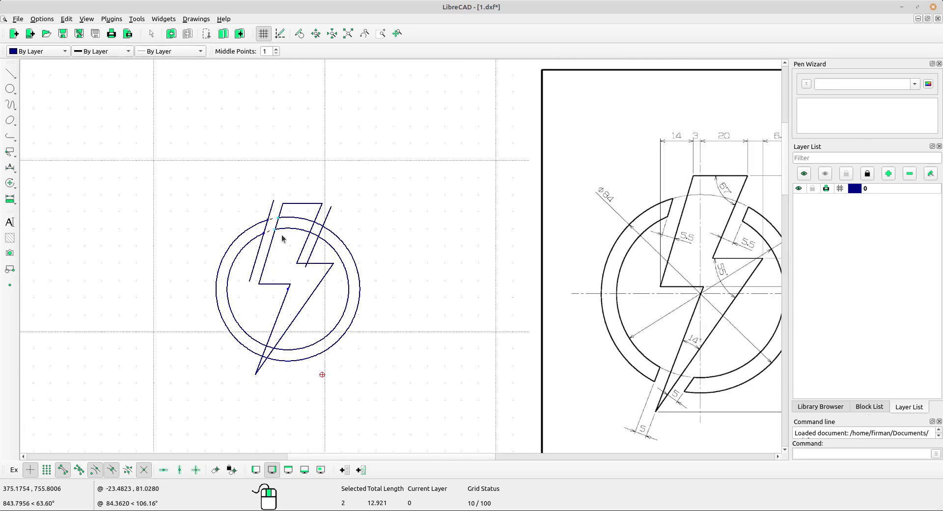
{"action": "scroll", "coordinate": [266, 231], "scroll_direction": "up", "scroll_amount": 4}
{"action": "left_click", "coordinate": [328, 228]}
{"action": "left_click", "coordinate": [326, 202]}
{"action": "left_click", "coordinate": [395, 227]}
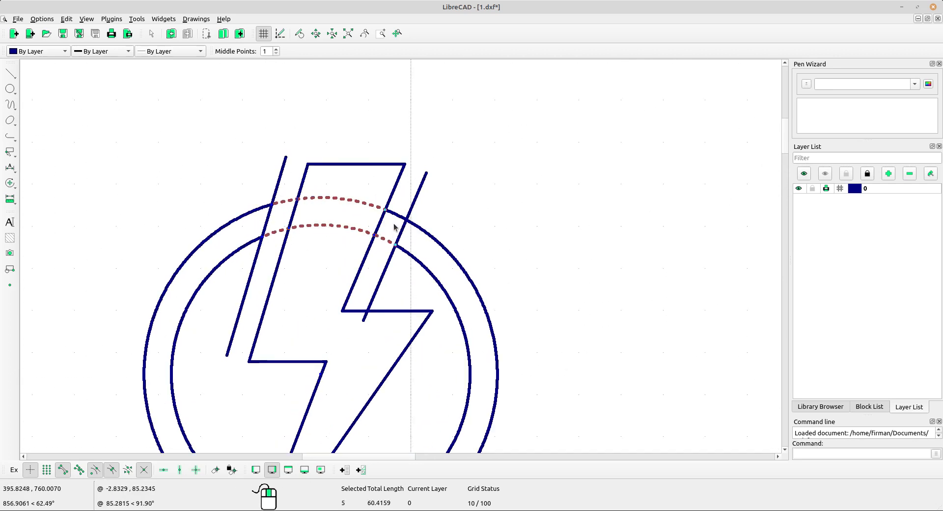
{"action": "left_click", "coordinate": [399, 215]}
{"action": "key", "text": "Delete"}
Trim the lower ends of both parallel lines back to the inner ring arc, keeping their upper parts.
{"action": "scroll", "coordinate": [399, 216], "scroll_direction": "down", "scroll_amount": 3}
{"action": "middle_click_drag", "start_coordinate": [439, 270], "coordinate": [245, 243]}
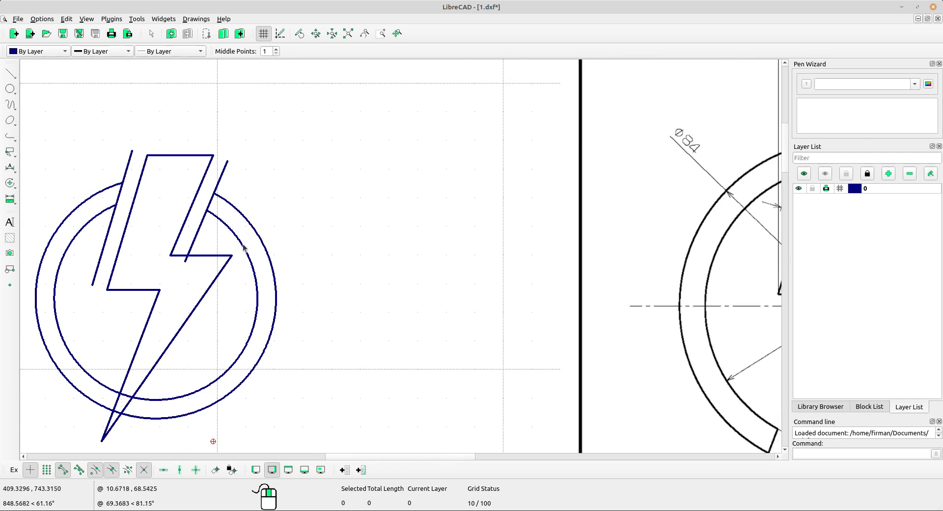
{"action": "left_click", "coordinate": [13, 188]}
{"action": "left_click", "coordinate": [34, 260]}
{"action": "scroll", "coordinate": [74, 243], "scroll_direction": "up", "scroll_amount": 2}
{"action": "scroll", "coordinate": [214, 243], "scroll_direction": "down", "scroll_amount": 2}
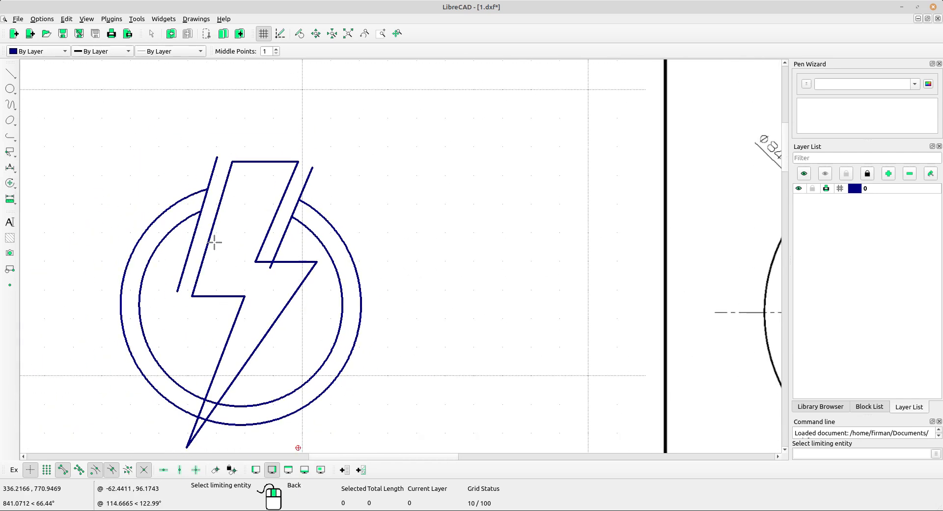
{"action": "middle_click_drag", "start_coordinate": [215, 242], "coordinate": [132, 250]}
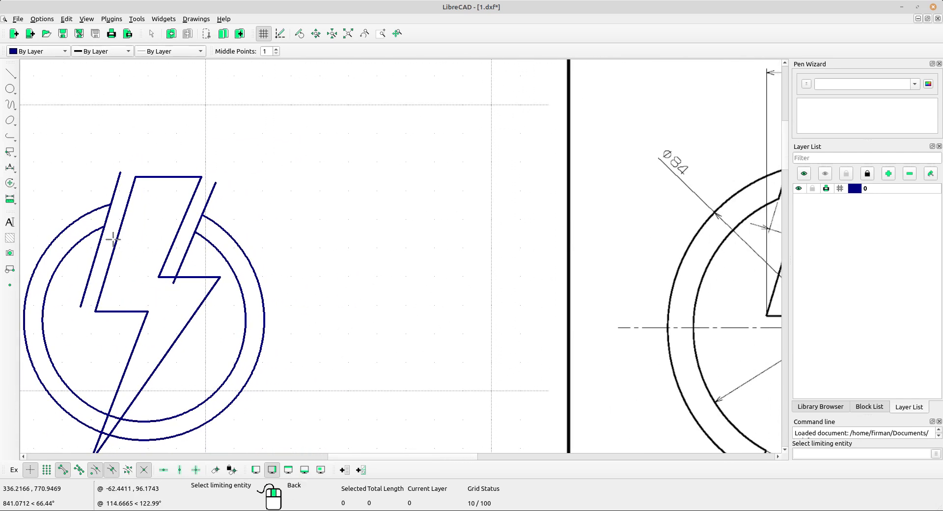
{"action": "left_click", "coordinate": [90, 232]}
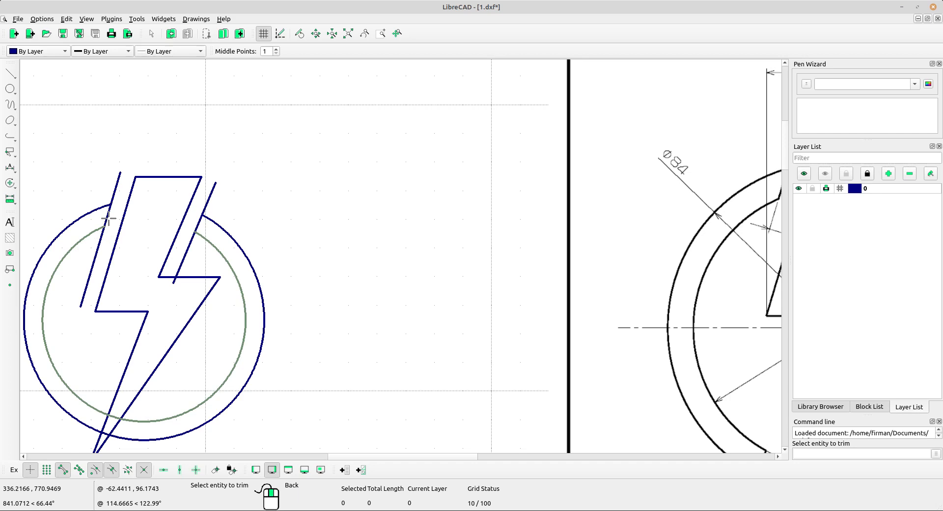
{"action": "left_click", "coordinate": [108, 218]}
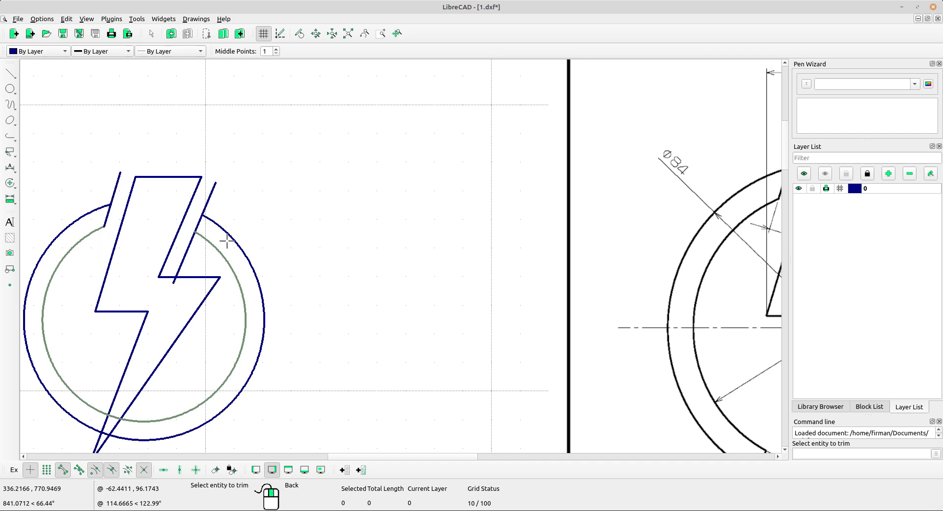
{"action": "right_click", "coordinate": [119, 205]}
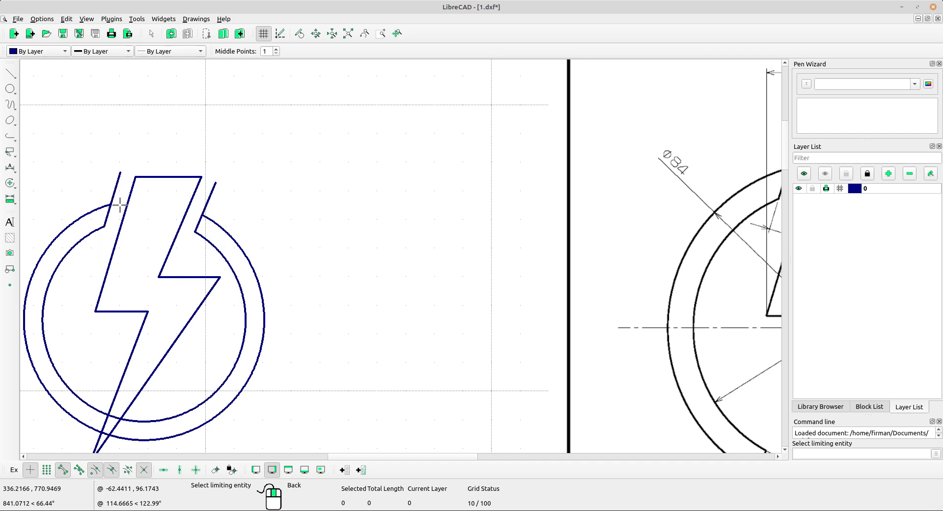
Trim the upper ends of both parallel lines to the outer ring arc, keeping the parts between the two arcs.
{"action": "left_click", "coordinate": [93, 209]}
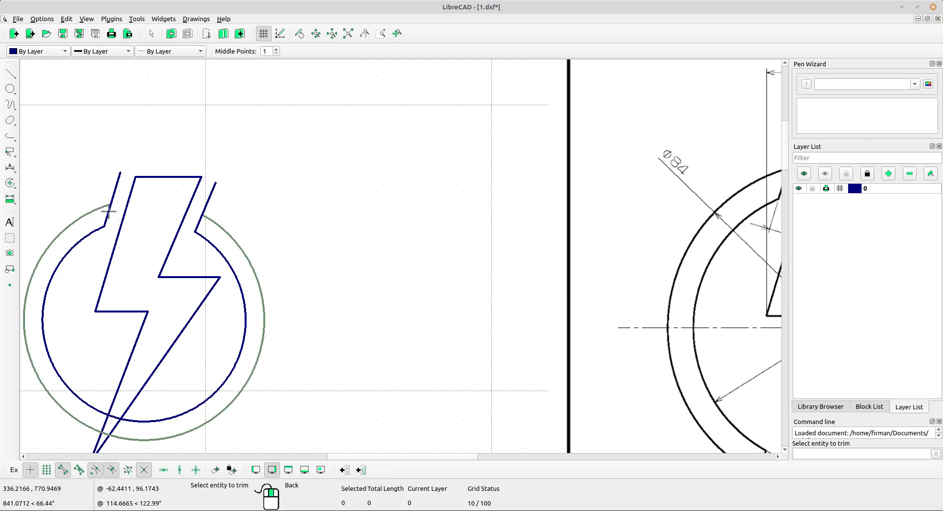
{"action": "left_click", "coordinate": [202, 219]}
{"action": "scroll", "coordinate": [332, 255], "scroll_direction": "down", "scroll_amount": 2}
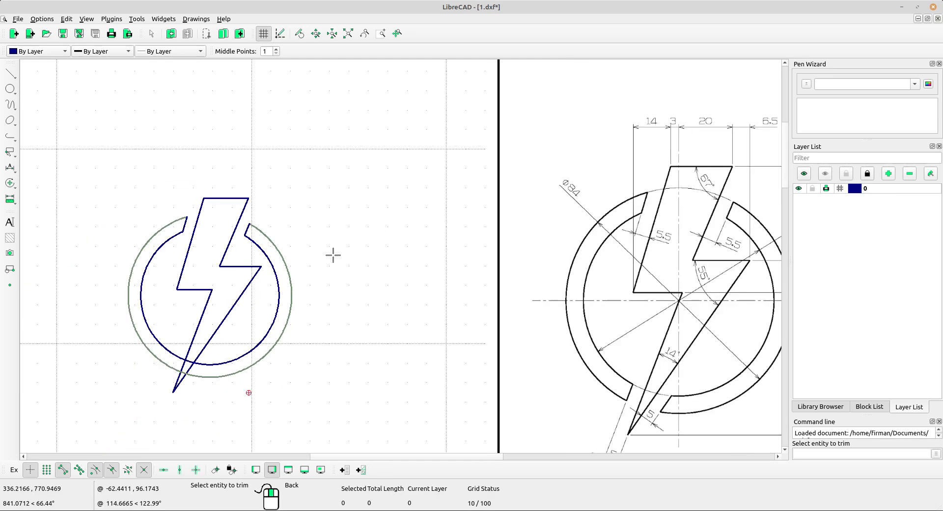
{"action": "right_click", "coordinate": [322, 215]}
{"action": "right_click", "coordinate": [323, 215]}
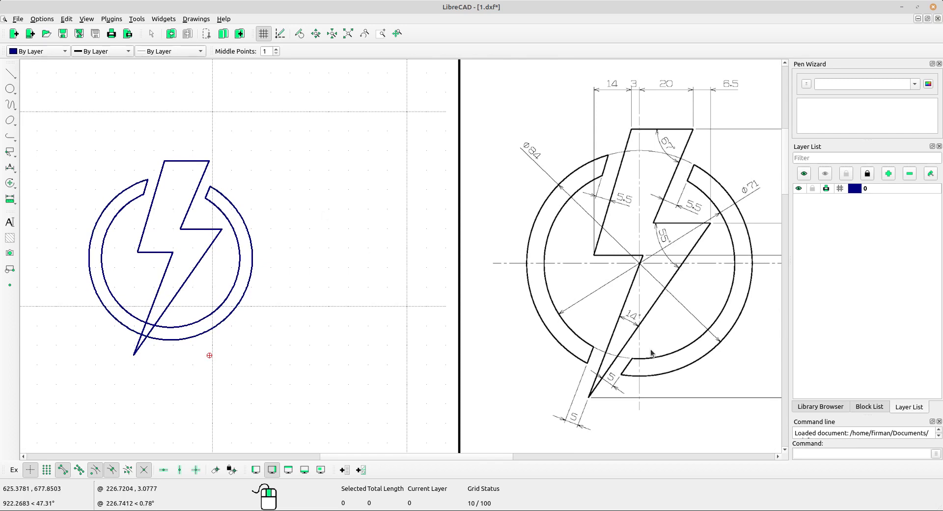
Draw parallel lines at distance 5 outside both long edges of the bolt's lower tip.
{"action": "left_click", "coordinate": [10, 74]}
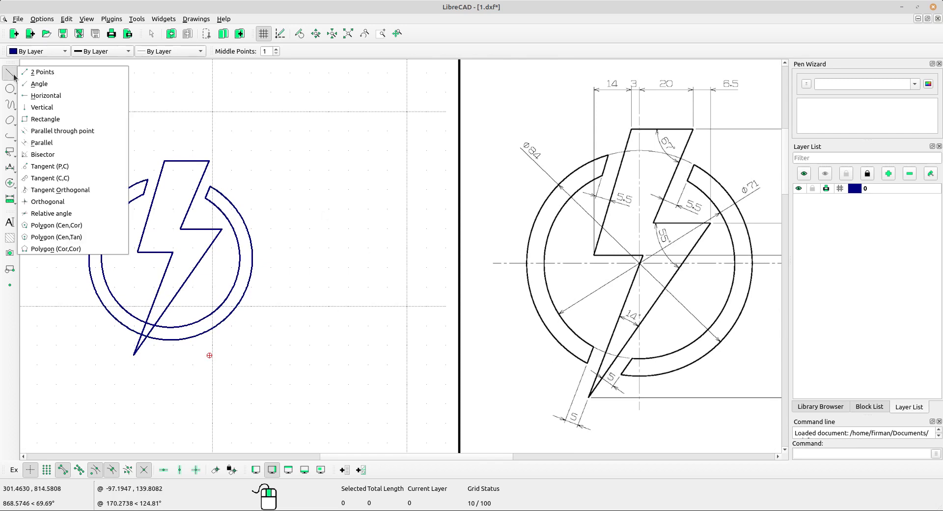
{"action": "left_click", "coordinate": [51, 143]}
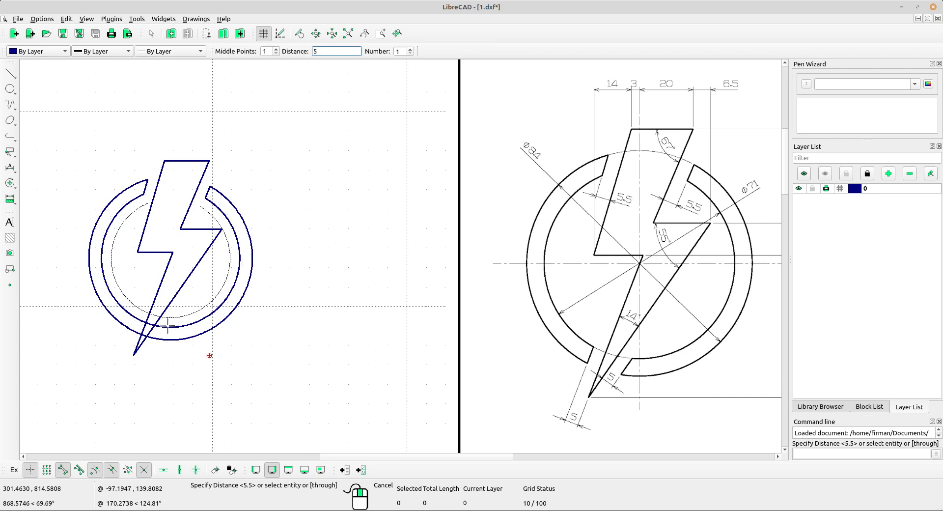
{"action": "left_click", "coordinate": [153, 333]}
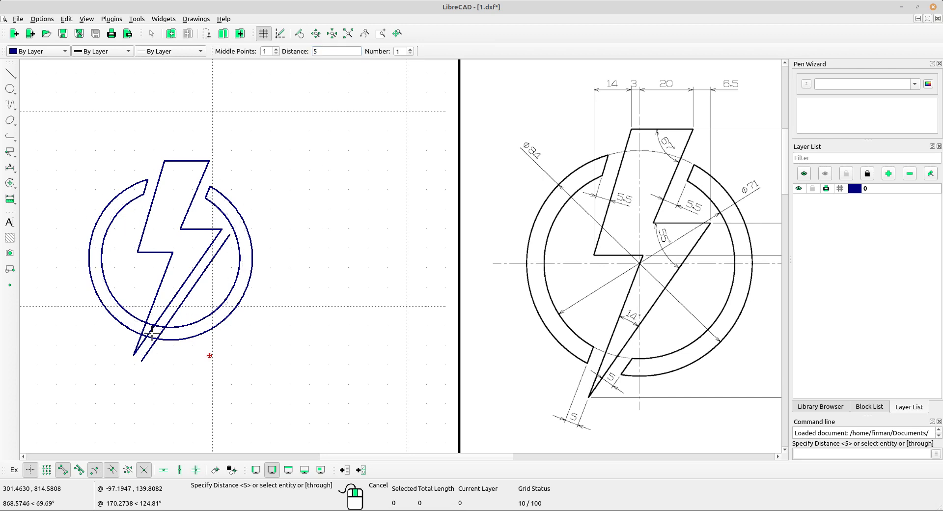
{"action": "left_click", "coordinate": [139, 328]}
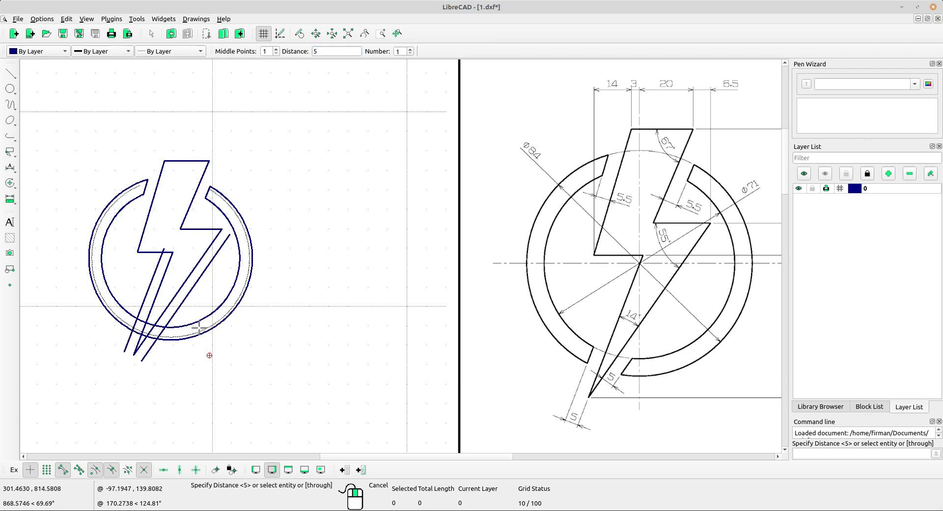
{"action": "right_click", "coordinate": [69, 132]}
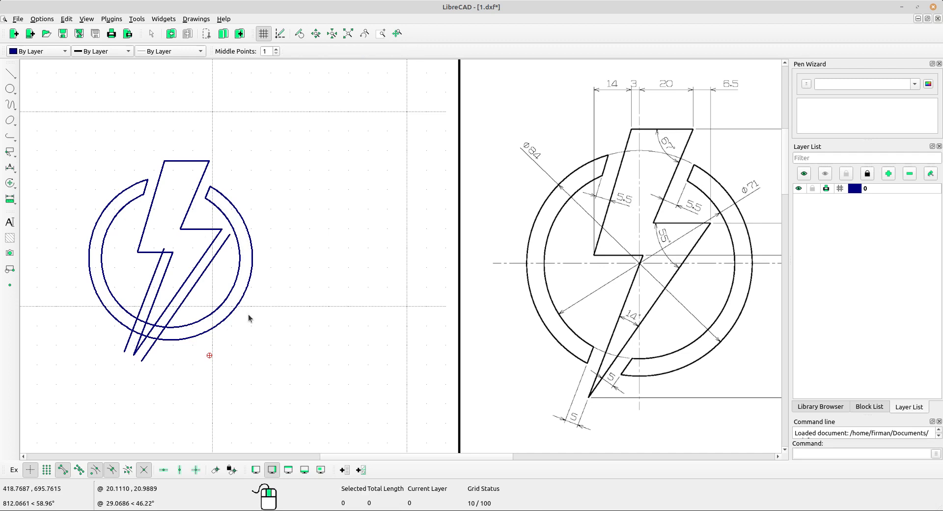
Divide the outer ring arc where the two new parallel lines beside the bolt's tip cross it.
{"action": "scroll", "coordinate": [221, 344], "scroll_direction": "up", "scroll_amount": 2}
{"action": "left_click", "coordinate": [10, 183]}
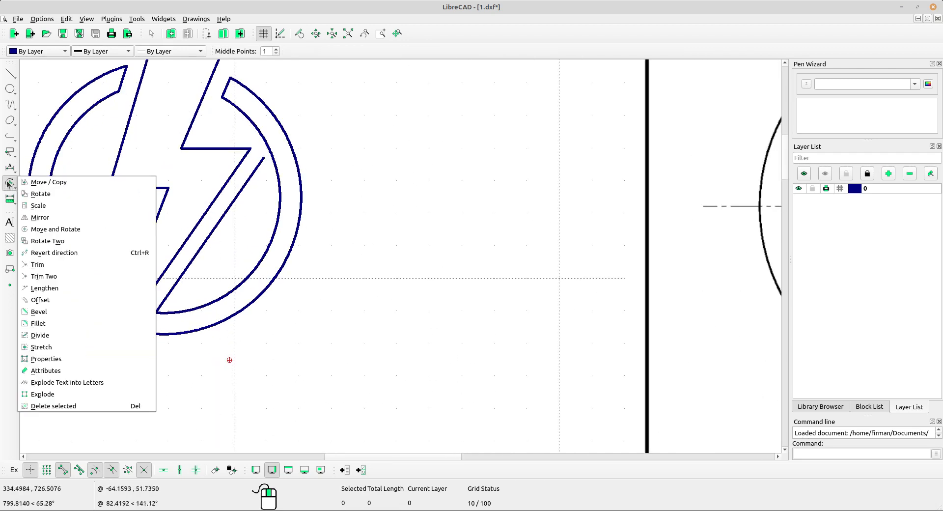
{"action": "left_click", "coordinate": [46, 334]}
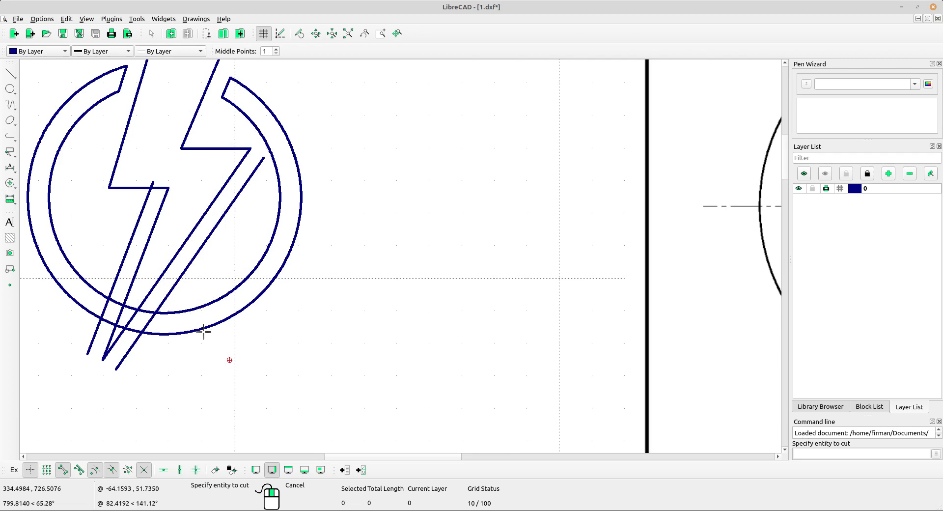
{"action": "left_click", "coordinate": [171, 334]}
{"action": "left_click", "coordinate": [144, 332]}
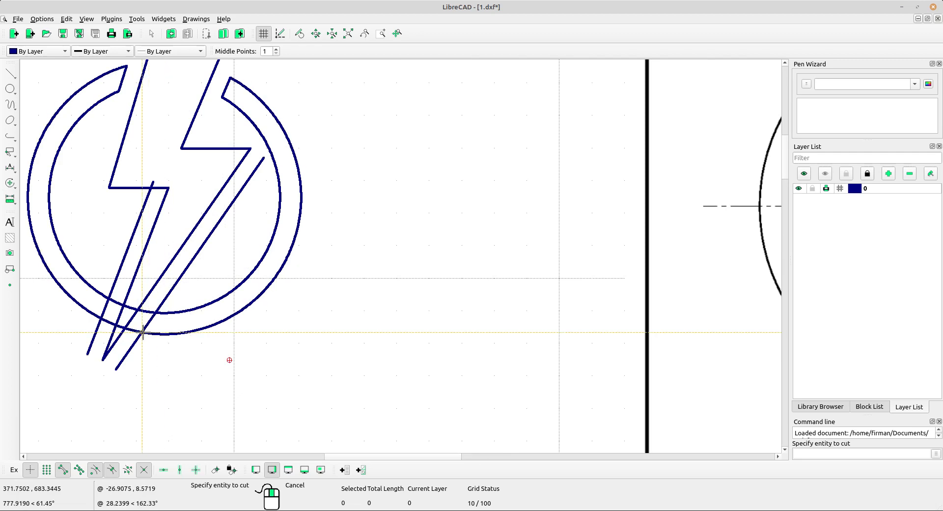
{"action": "left_click", "coordinate": [112, 326]}
{"action": "left_click", "coordinate": [100, 320]}
Divide the inner ring arc where it crosses the two parallel lines beside the bolt's tip.
{"action": "left_click", "coordinate": [95, 289]}
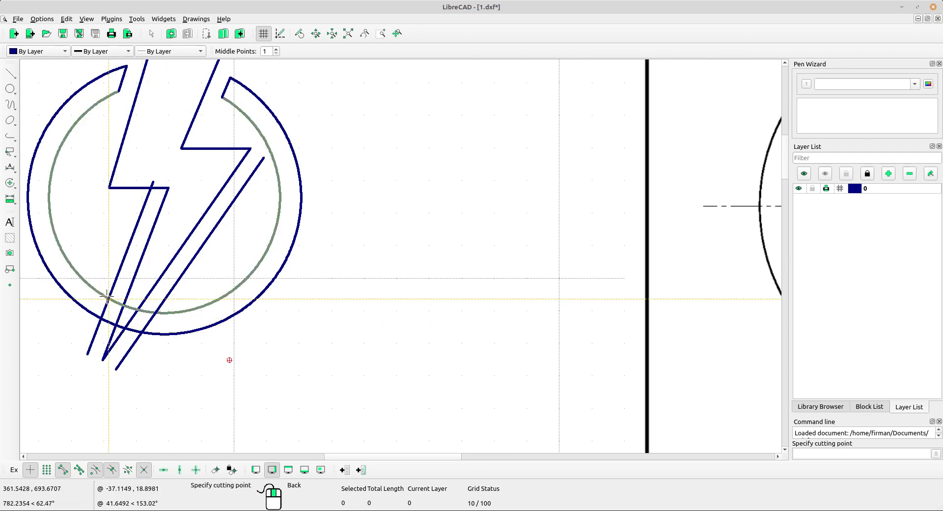
{"action": "left_click", "coordinate": [107, 297]}
{"action": "left_click", "coordinate": [160, 311]}
{"action": "left_click", "coordinate": [156, 312]}
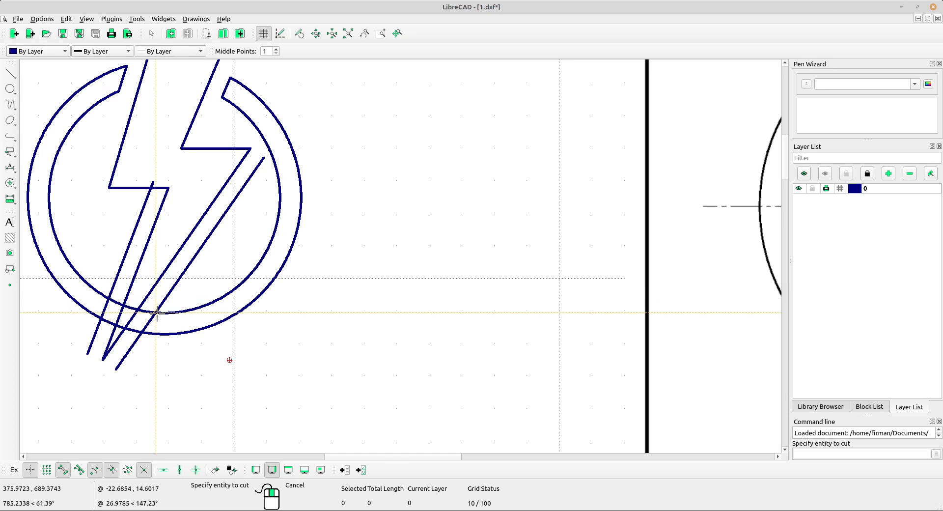
{"action": "right_click", "coordinate": [220, 262]}
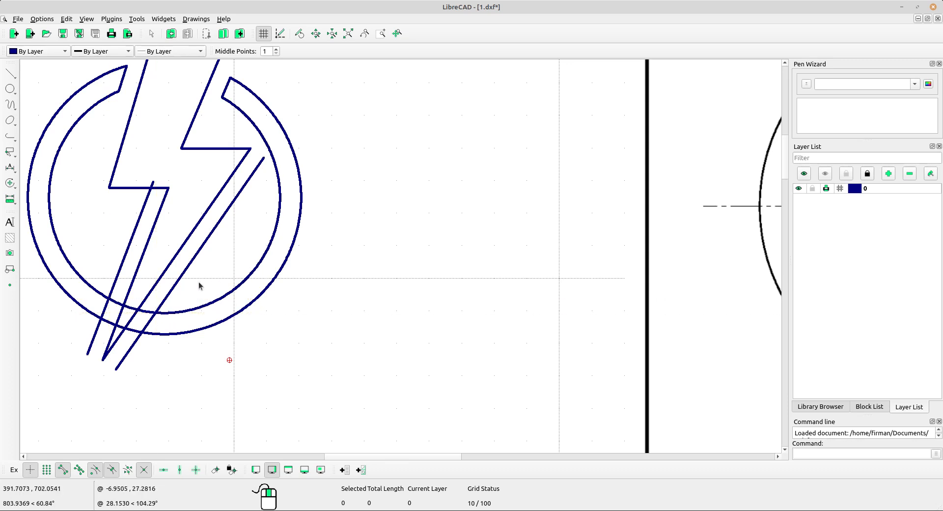
Delete the inner and outer arc segments between the two parallel lines at the bolt's tip.
{"action": "scroll", "coordinate": [148, 307], "scroll_direction": "up", "scroll_amount": 2}
{"action": "left_click", "coordinate": [149, 315]}
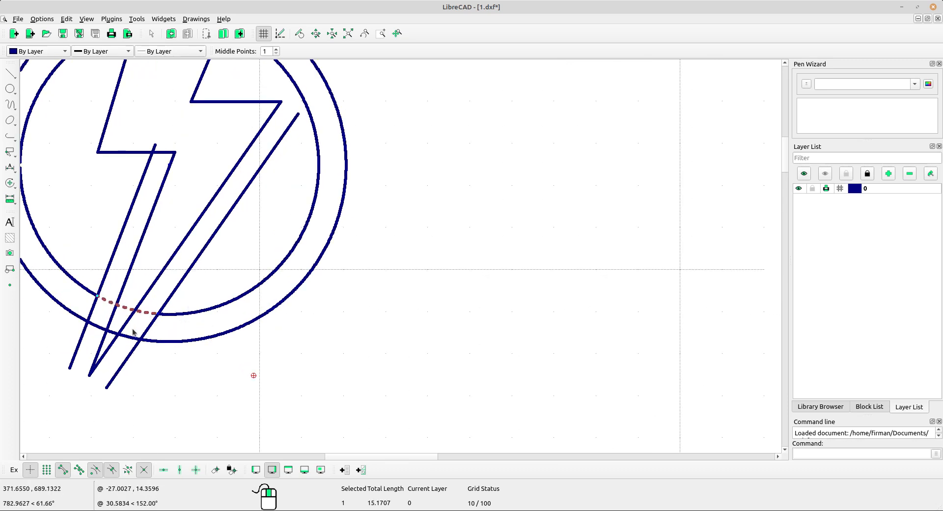
{"action": "left_click", "coordinate": [132, 337]}
{"action": "key", "text": "Delete"}
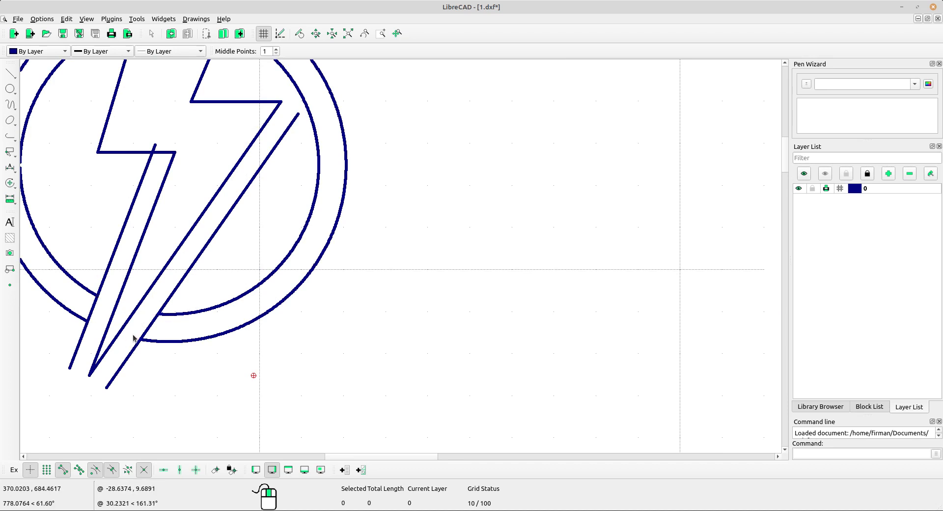
Trim the upper part of the right parallel line beside the bolt's tip at the inner ring arc.
{"action": "scroll", "coordinate": [142, 351], "scroll_direction": "down", "scroll_amount": 2}
{"action": "scroll", "coordinate": [151, 361], "scroll_direction": "up", "scroll_amount": 1}
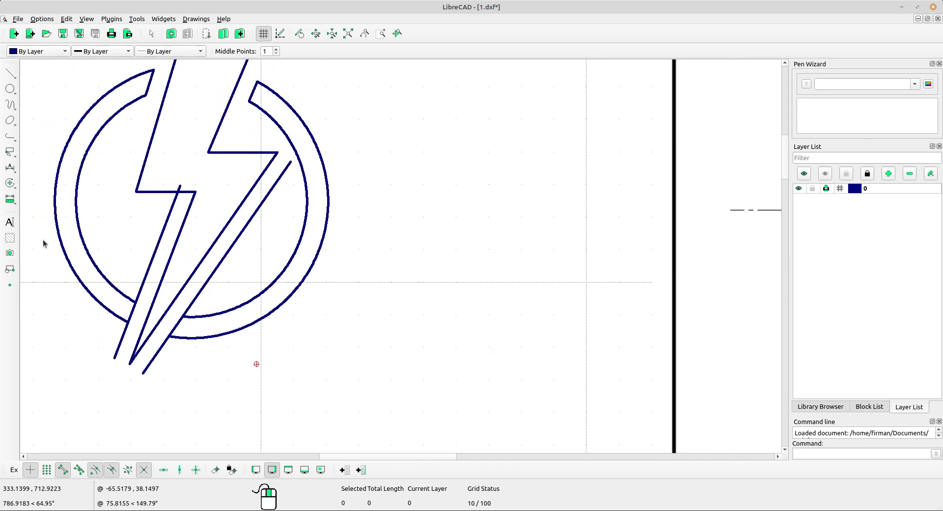
{"action": "left_click", "coordinate": [10, 183]}
{"action": "left_click", "coordinate": [37, 264]}
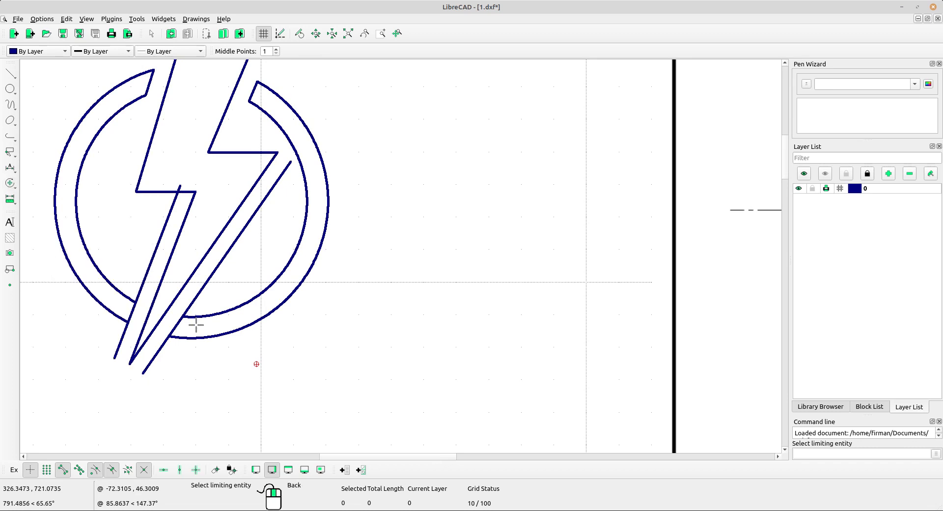
{"action": "left_click", "coordinate": [208, 314]}
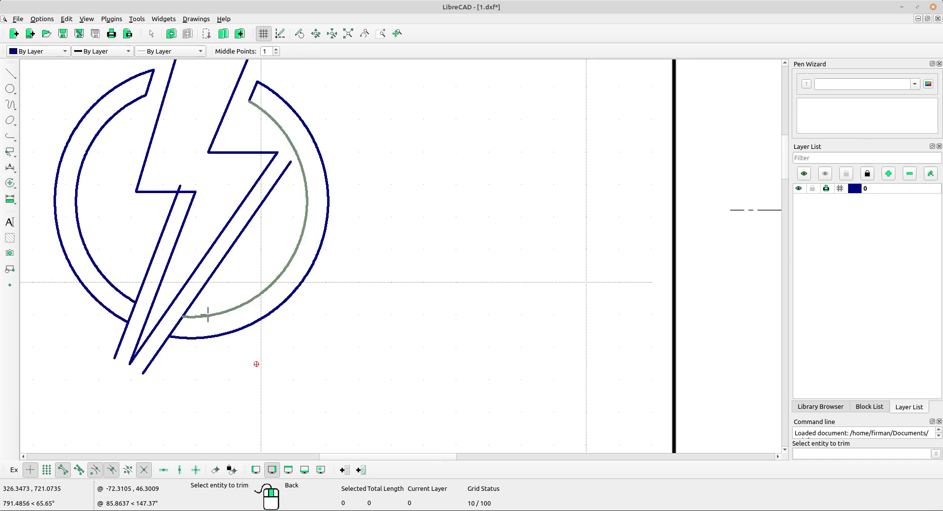
{"action": "left_click", "coordinate": [180, 322]}
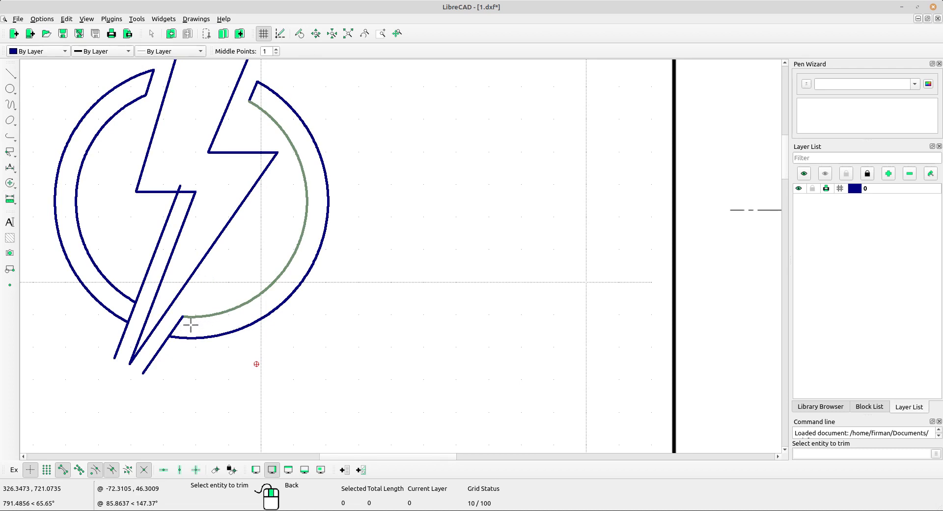
{"action": "scroll", "coordinate": [190, 324], "scroll_direction": "up", "scroll_amount": 1}
{"action": "right_click", "coordinate": [219, 320]}
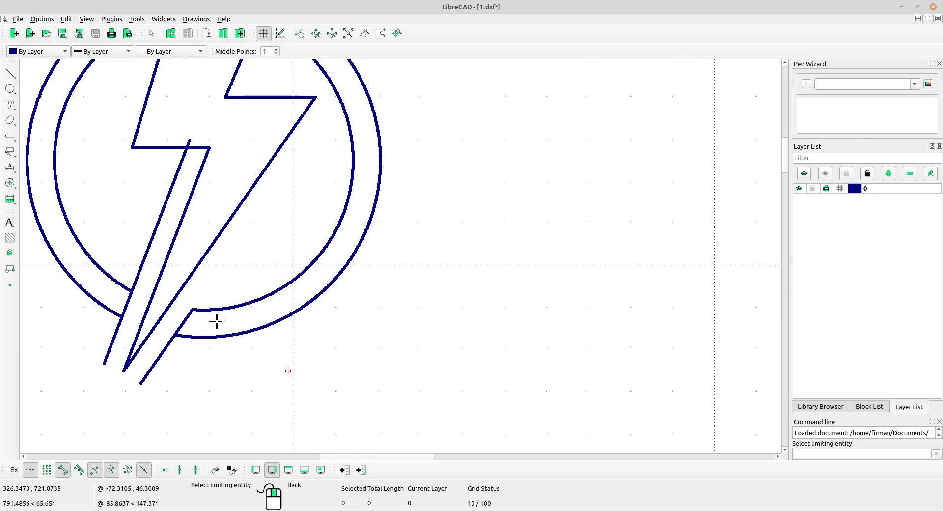
Trim the lower end of the right parallel line to the outer ring arc.
{"action": "left_click", "coordinate": [194, 337]}
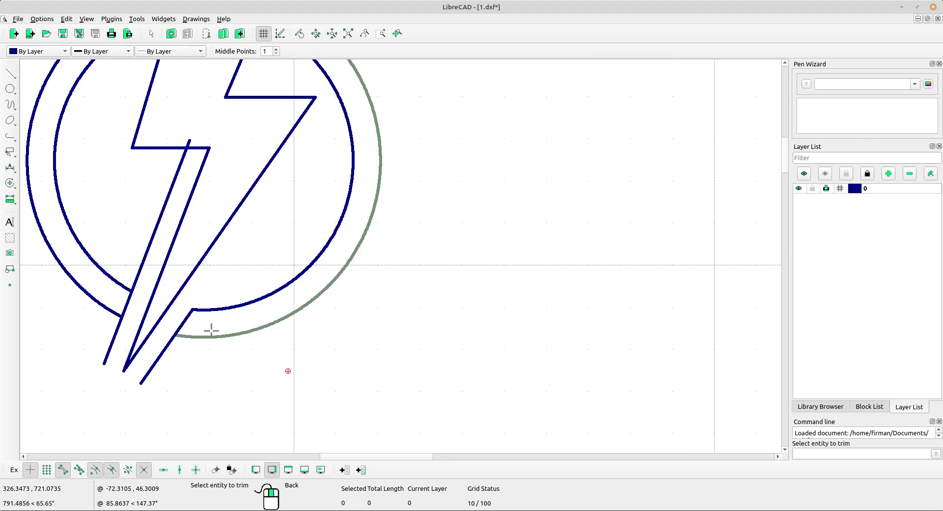
{"action": "left_click", "coordinate": [185, 324]}
{"action": "left_click", "coordinate": [183, 323]}
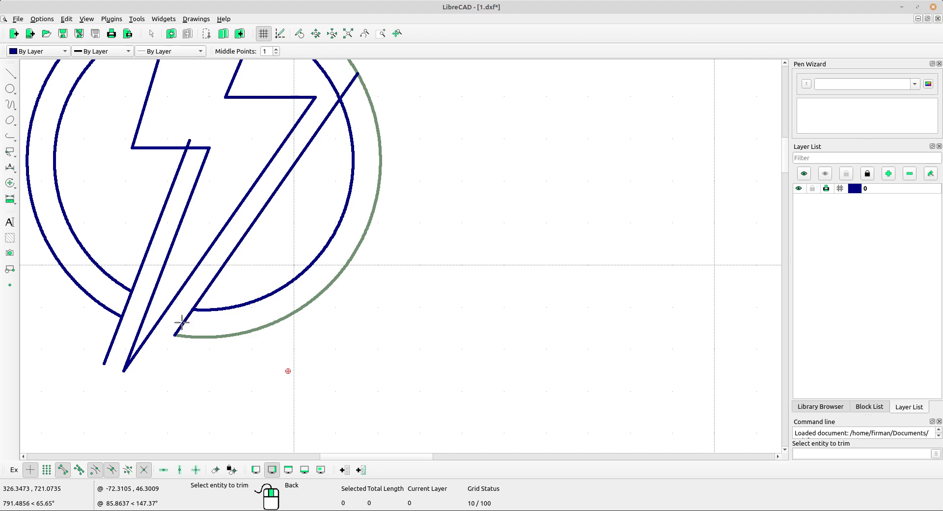
{"action": "right_click", "coordinate": [118, 295]}
Trim the left parallel line to the outer and inner ring arcs, keeping only the piece between them.
{"action": "scroll", "coordinate": [136, 304], "scroll_direction": "up", "scroll_amount": 2}
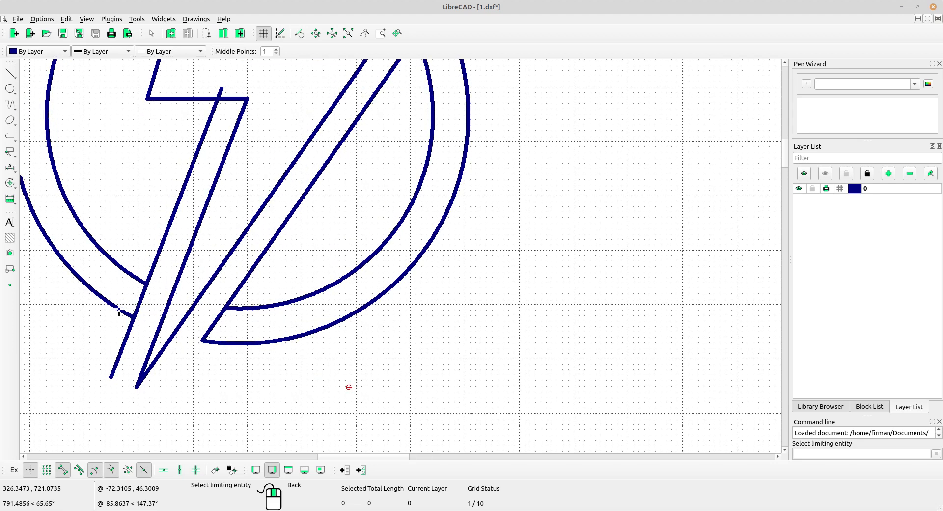
{"action": "left_click", "coordinate": [119, 308]}
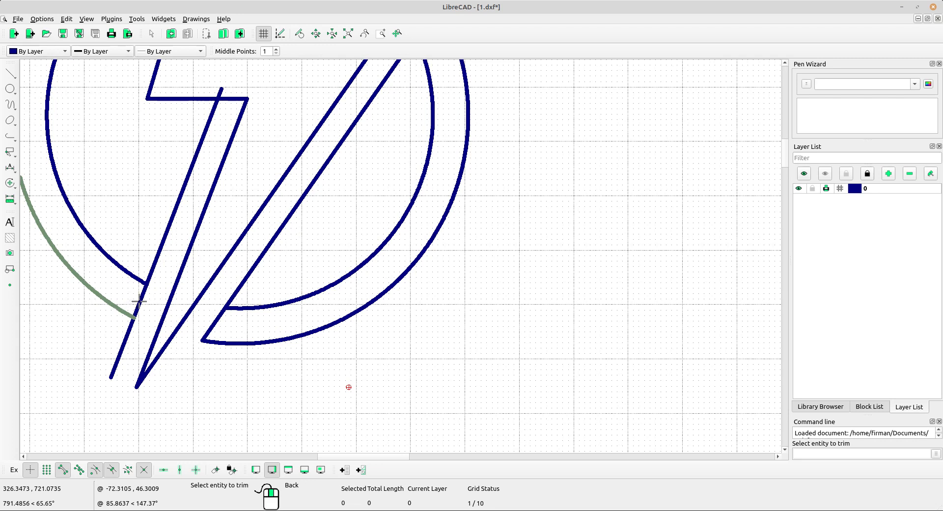
{"action": "left_click", "coordinate": [140, 302]}
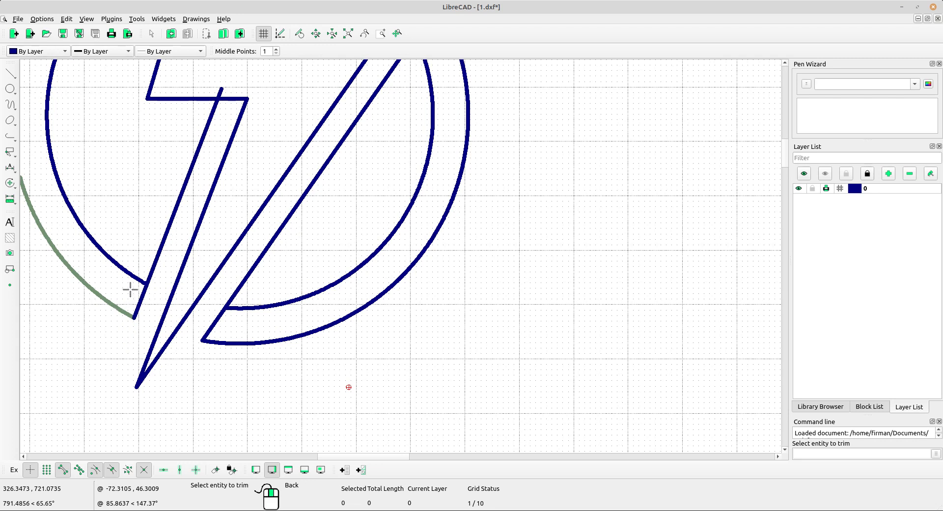
{"action": "right_click", "coordinate": [129, 287]}
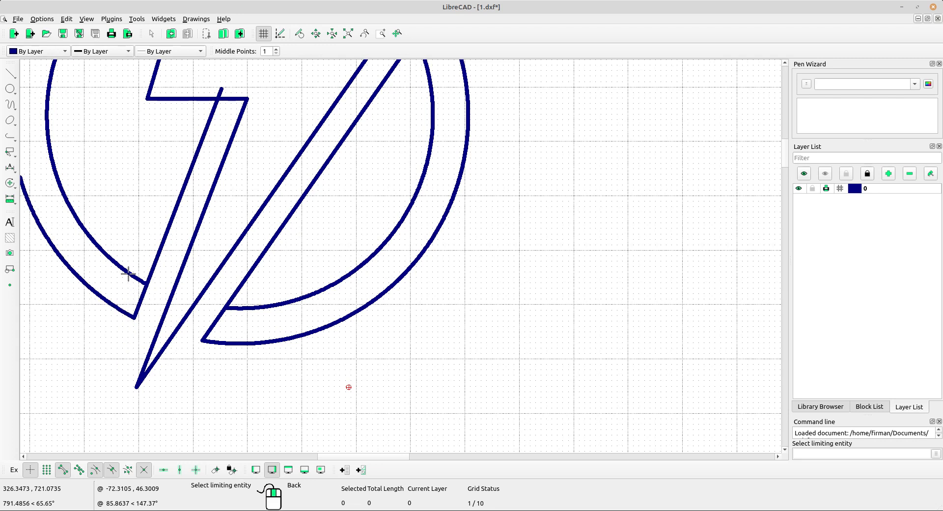
{"action": "left_click", "coordinate": [128, 272]}
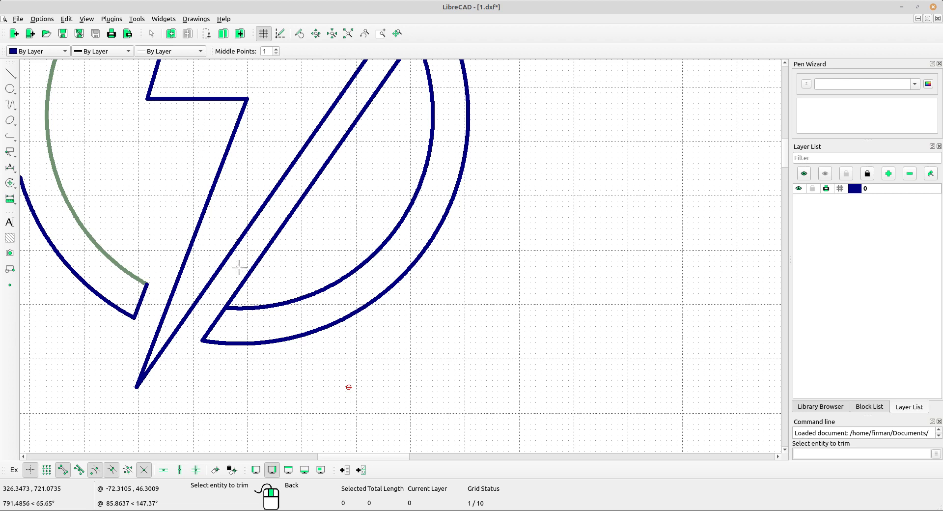
{"action": "scroll", "coordinate": [344, 275], "scroll_direction": "down", "scroll_amount": 5}
{"action": "right_click", "coordinate": [289, 299]}
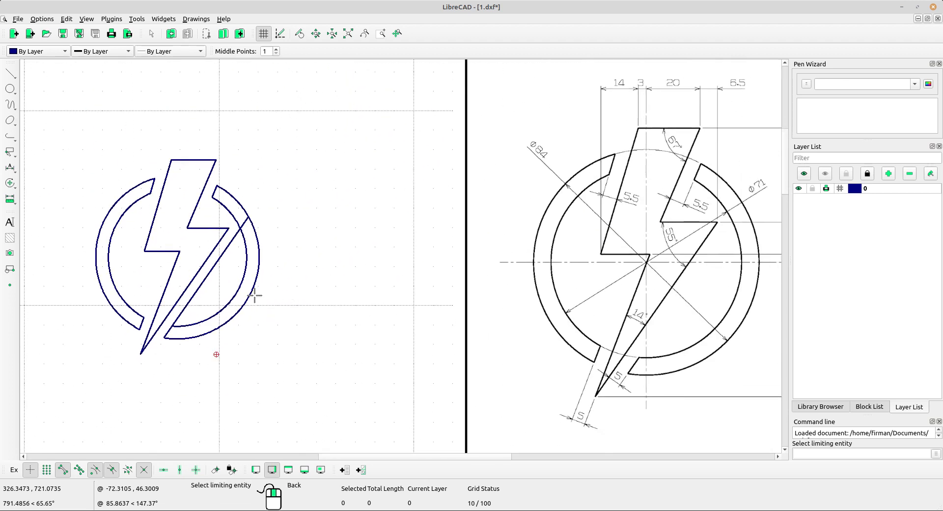
Trim the right parallel line to the inner ring arc, keeping only the short piece between the two arcs.
{"action": "scroll", "coordinate": [198, 306], "scroll_direction": "up", "scroll_amount": 2}
{"action": "left_click", "coordinate": [212, 295]}
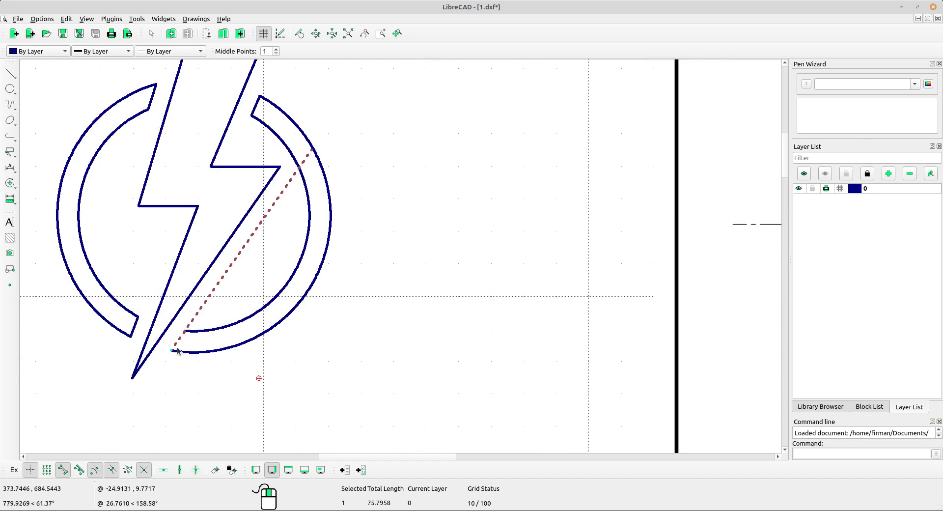
{"action": "left_click", "coordinate": [231, 270]}
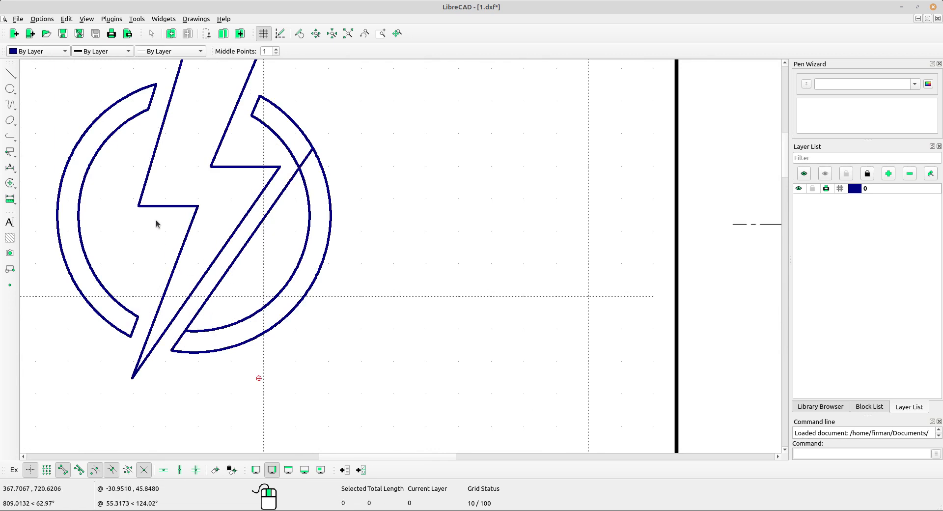
{"action": "left_click", "coordinate": [10, 184]}
{"action": "left_click", "coordinate": [50, 263]}
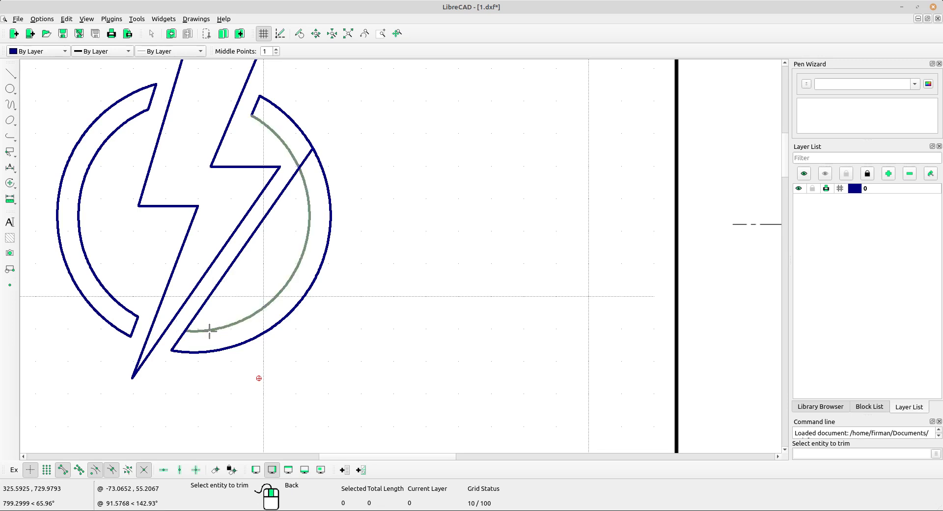
{"action": "scroll", "coordinate": [192, 328], "scroll_direction": "up", "scroll_amount": 2}
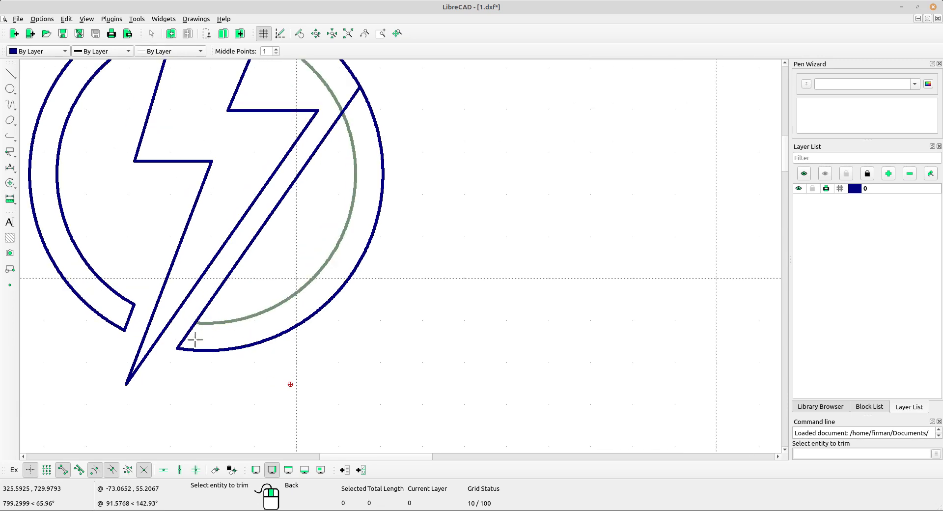
{"action": "left_click", "coordinate": [190, 332]}
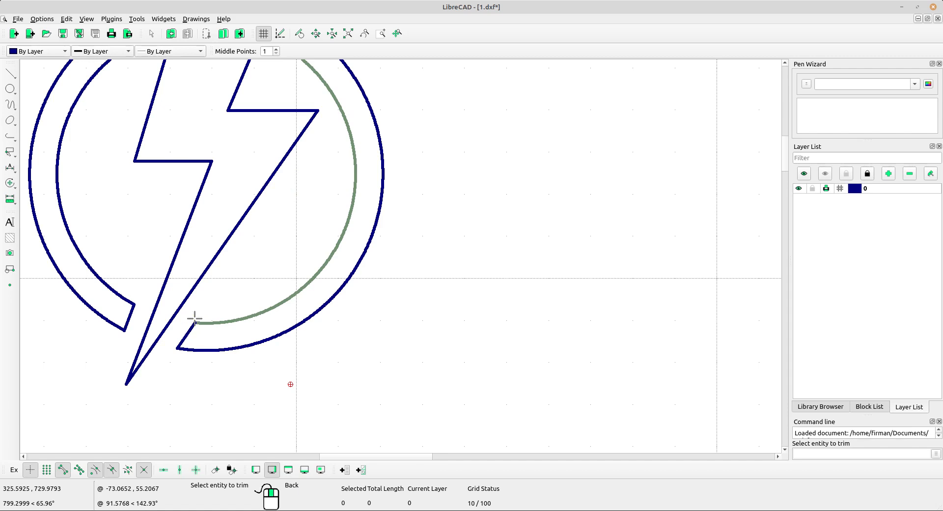
{"action": "scroll", "coordinate": [194, 319], "scroll_direction": "down", "scroll_amount": 4}
{"action": "middle_click_drag", "start_coordinate": [250, 308], "coordinate": [193, 366]}
{"action": "right_click", "coordinate": [260, 293]}
{"action": "right_click", "coordinate": [262, 291]}
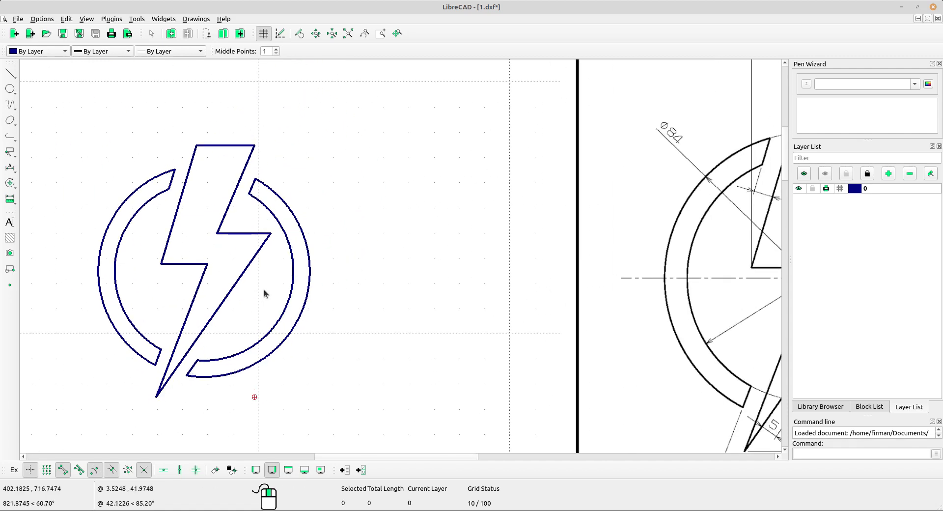
{"action": "scroll", "coordinate": [265, 289], "scroll_direction": "down", "scroll_amount": 5}
{"action": "scroll", "coordinate": [268, 275], "scroll_direction": "up", "scroll_amount": 1}
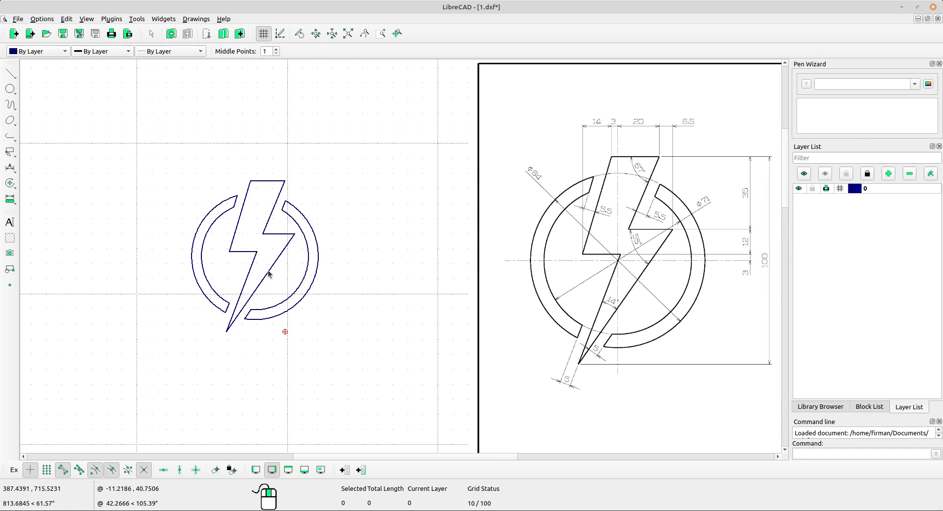
{"action": "scroll", "coordinate": [269, 271], "scroll_direction": "up", "scroll_amount": 3}
{"action": "middle_click_drag", "start_coordinate": [289, 269], "coordinate": [202, 284]}
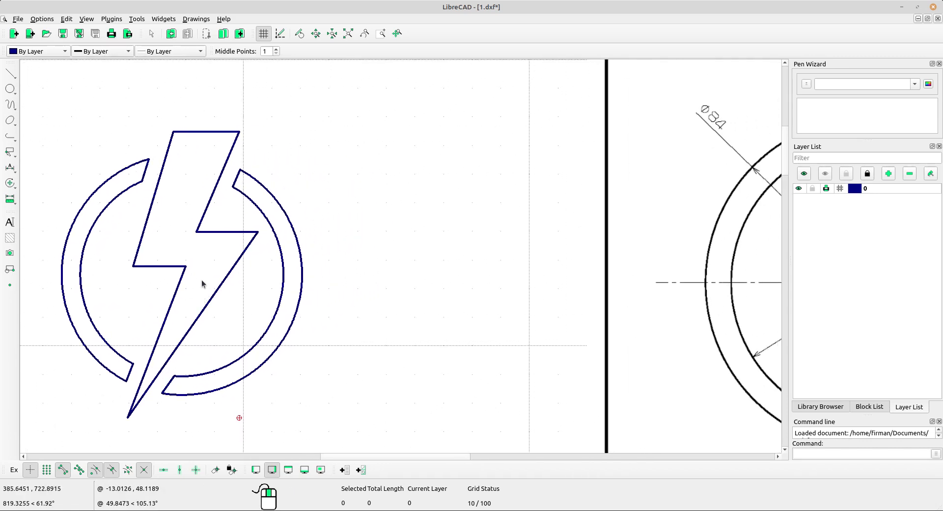
{"action": "middle_click_drag", "start_coordinate": [351, 314], "coordinate": [308, 322]}
{"action": "middle_click_drag", "start_coordinate": [287, 288], "coordinate": [340, 293]}
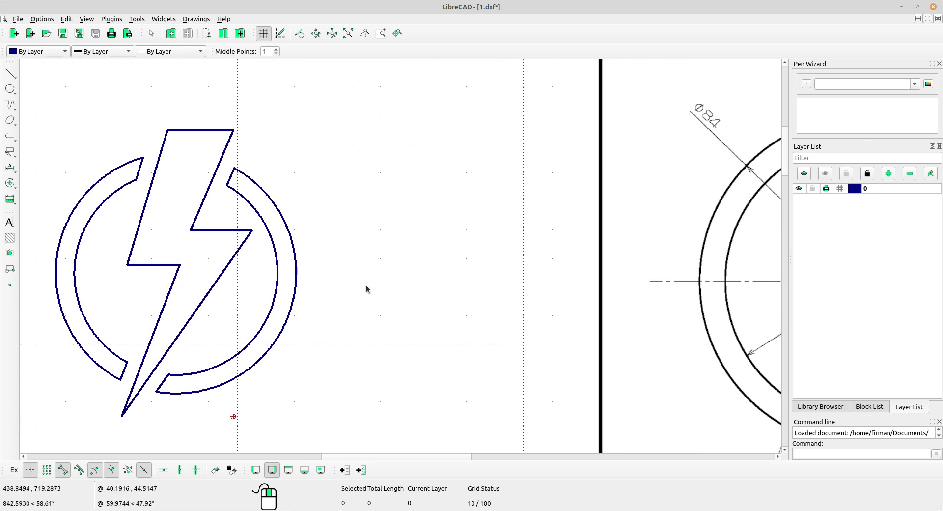
Create a layer named dimension with a blue pen, 0.30mm width and continuous line type.
{"action": "left_click", "coordinate": [888, 174]}
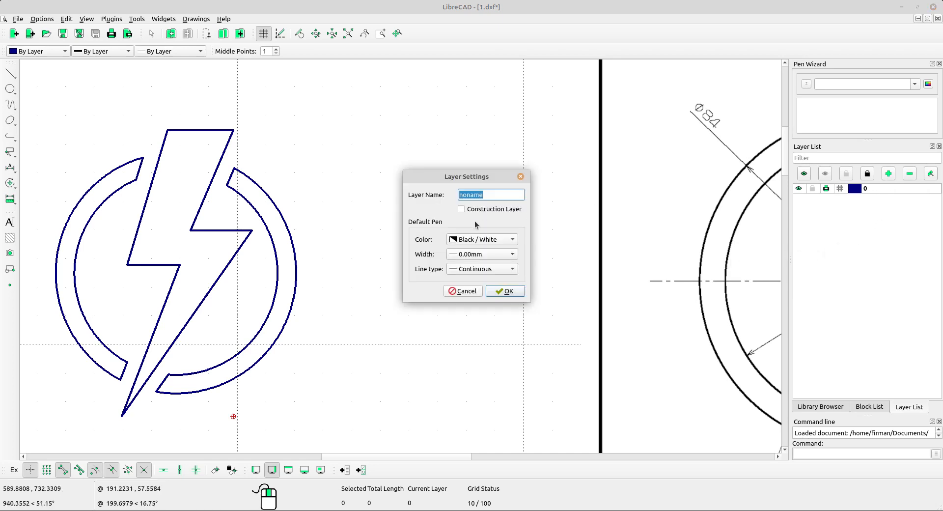
{"action": "left_click", "coordinate": [494, 210]}
{"action": "left_click", "coordinate": [464, 210]}
{"action": "type", "text": "dimensi"}
{"action": "left_click", "coordinate": [509, 240]}
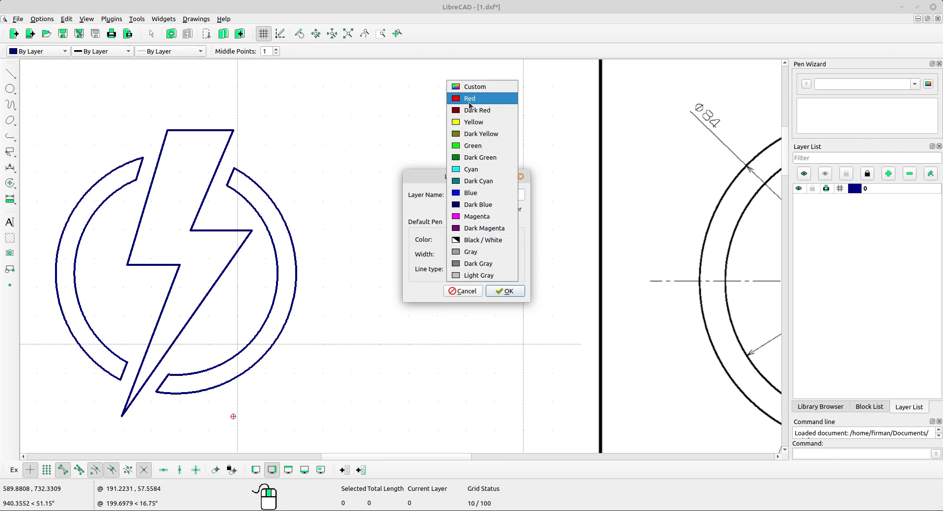
{"action": "left_click", "coordinate": [480, 193]}
{"action": "left_click", "coordinate": [492, 256]}
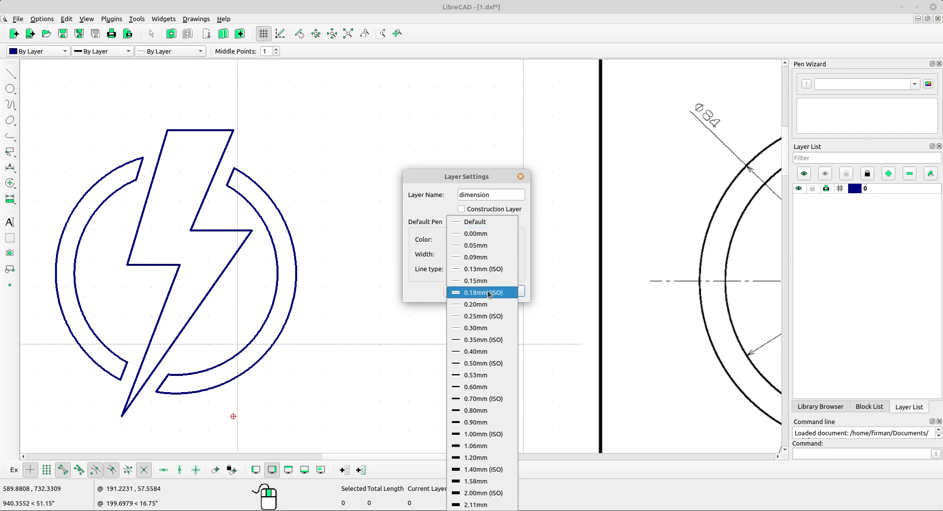
{"action": "left_click", "coordinate": [484, 327]}
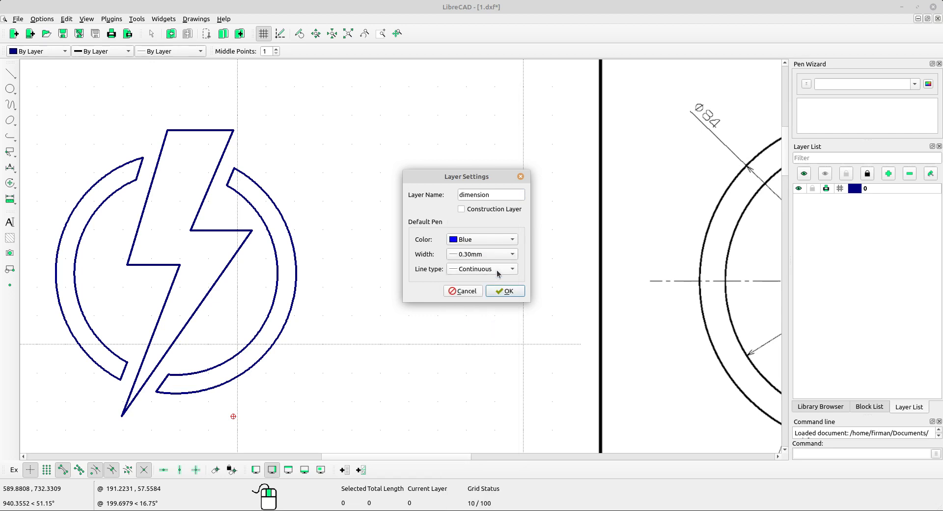
{"action": "left_click", "coordinate": [497, 274]}
{"action": "left_click", "coordinate": [489, 245]}
{"action": "left_click", "coordinate": [503, 290]}
Add a horizontal dimension above the bolt from its left middle corner to its top-left corner.
{"action": "scroll", "coordinate": [505, 292], "scroll_direction": "down", "scroll_amount": 1}
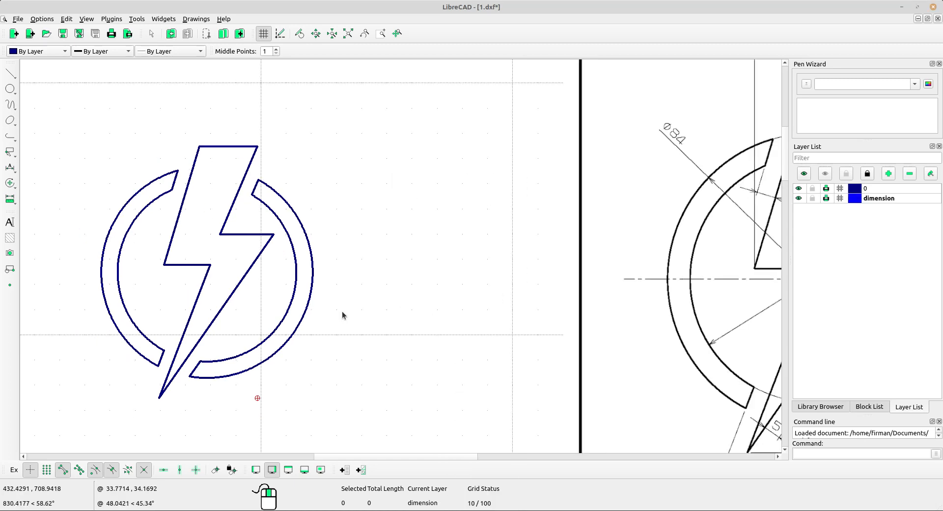
{"action": "scroll", "coordinate": [347, 289], "scroll_direction": "down", "scroll_amount": 1}
{"action": "scroll", "coordinate": [347, 289], "scroll_direction": "down", "scroll_amount": 1}
{"action": "scroll", "coordinate": [422, 307], "scroll_direction": "down", "scroll_amount": 1}
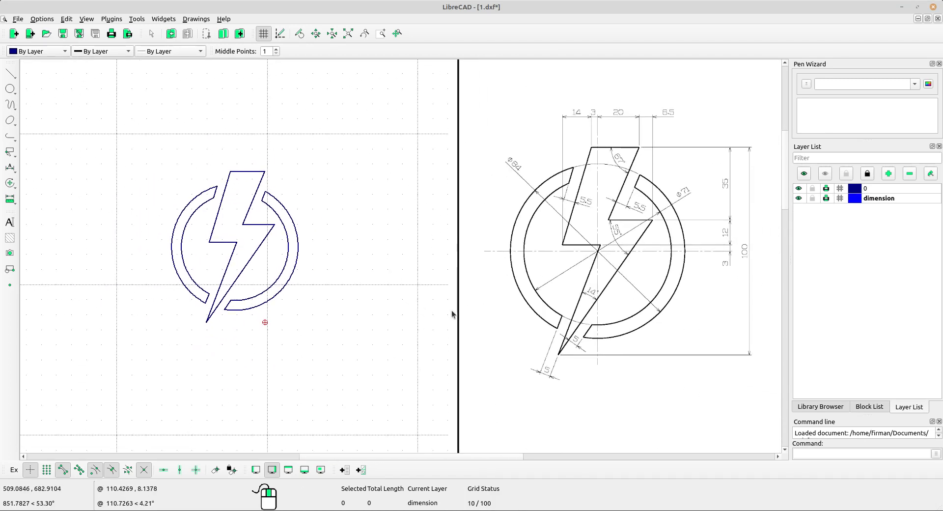
{"action": "left_click", "coordinate": [10, 167]}
{"action": "left_click", "coordinate": [50, 190]}
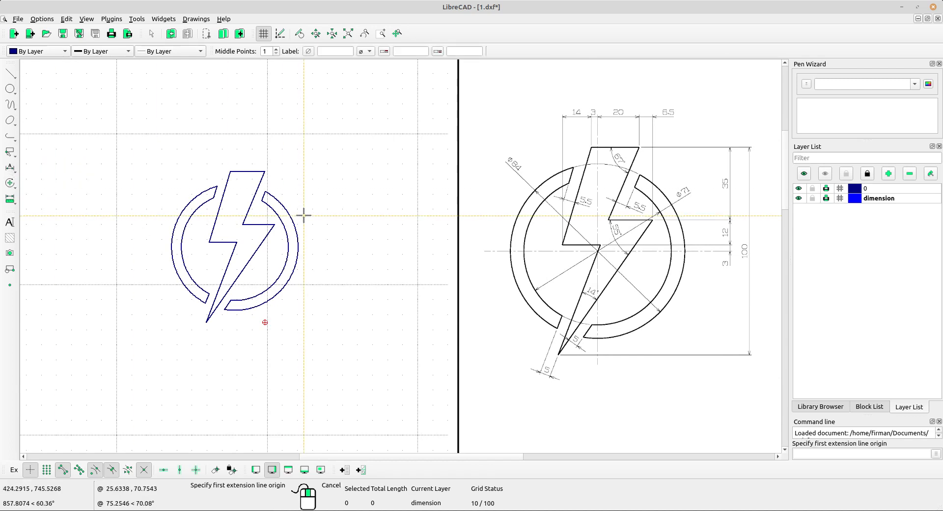
{"action": "scroll", "coordinate": [297, 212], "scroll_direction": "up", "scroll_amount": 1}
{"action": "scroll", "coordinate": [297, 213], "scroll_direction": "up", "scroll_amount": 1}
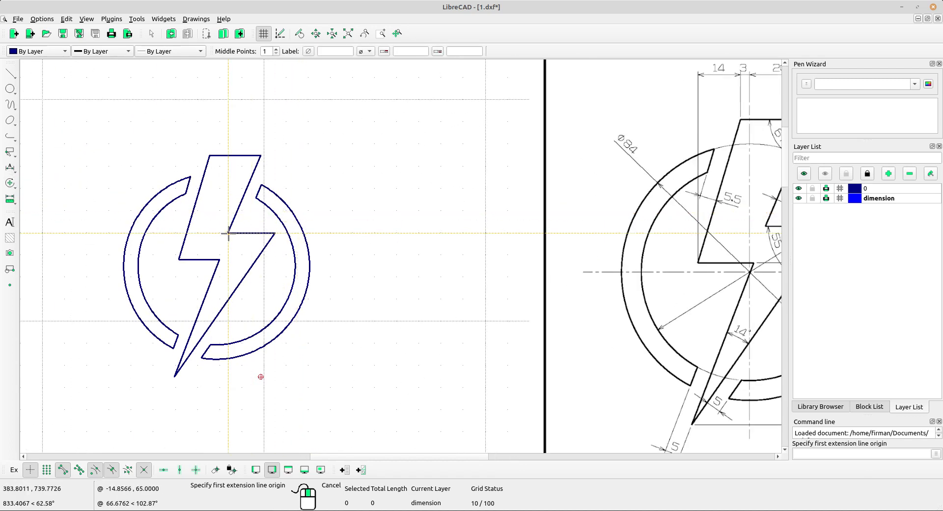
{"action": "left_click", "coordinate": [178, 257]}
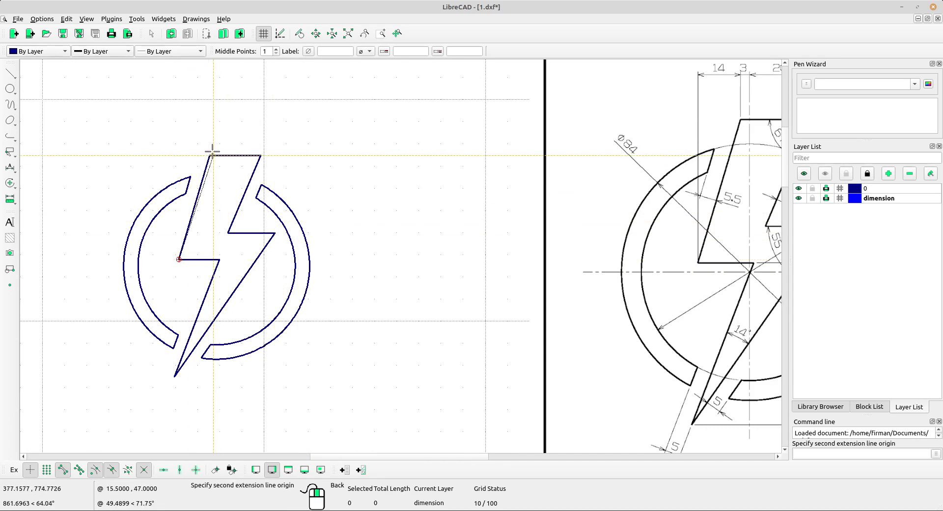
{"action": "left_click", "coordinate": [211, 152]}
{"action": "left_click", "coordinate": [192, 101]}
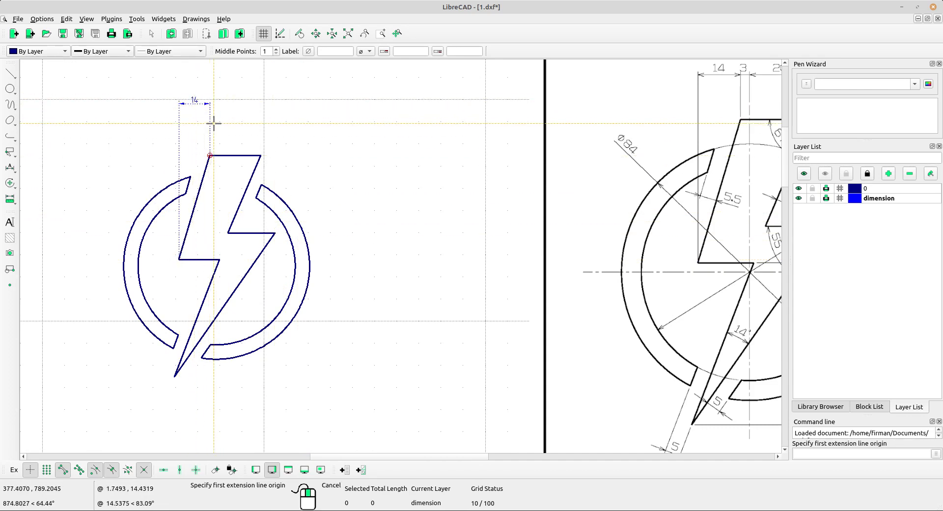
Dimension the horizontal distance from the bolt's top-left corner to the point on its top edge above the ring's centre.
{"action": "scroll", "coordinate": [288, 147], "scroll_direction": "up", "scroll_amount": 2}
{"action": "scroll", "coordinate": [229, 183], "scroll_direction": "down", "scroll_amount": 3}
{"action": "middle_click_drag", "start_coordinate": [282, 191], "coordinate": [177, 219]}
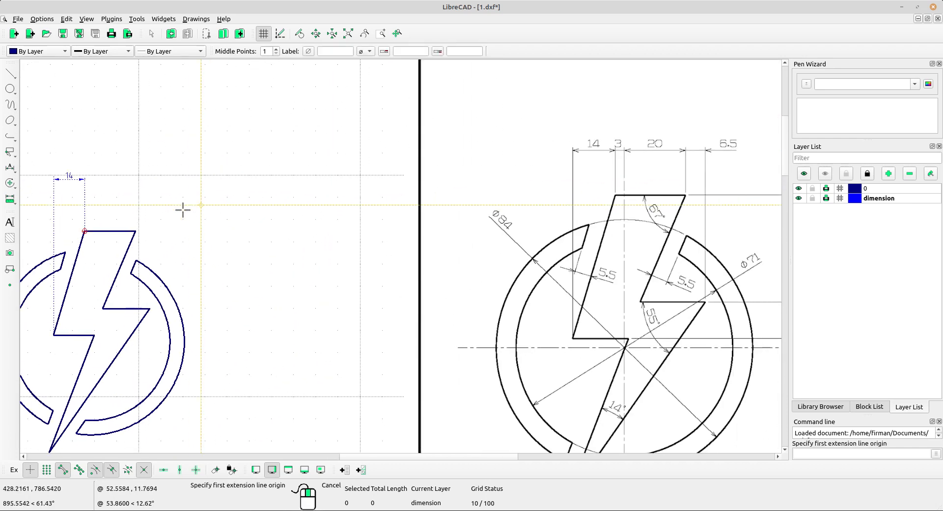
{"action": "left_click", "coordinate": [84, 230]}
{"action": "left_click", "coordinate": [94, 231]}
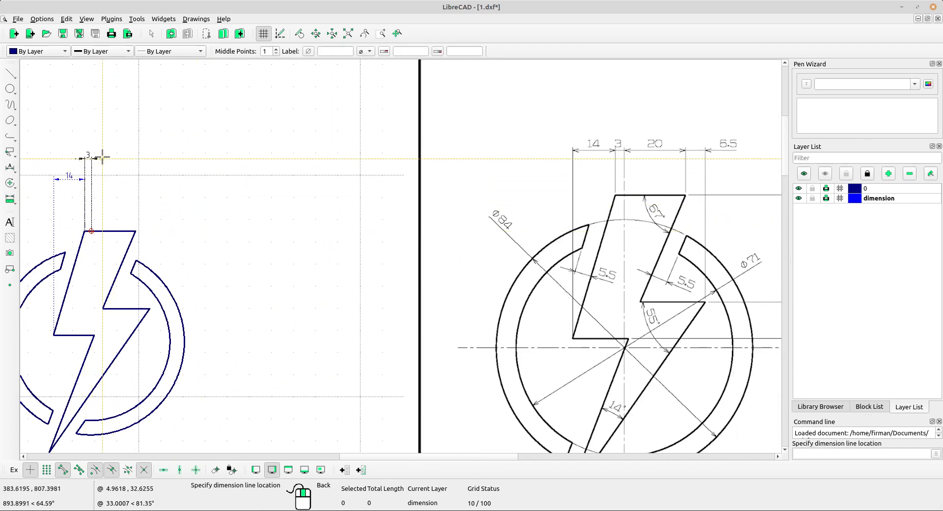
{"action": "left_click", "coordinate": [91, 168]}
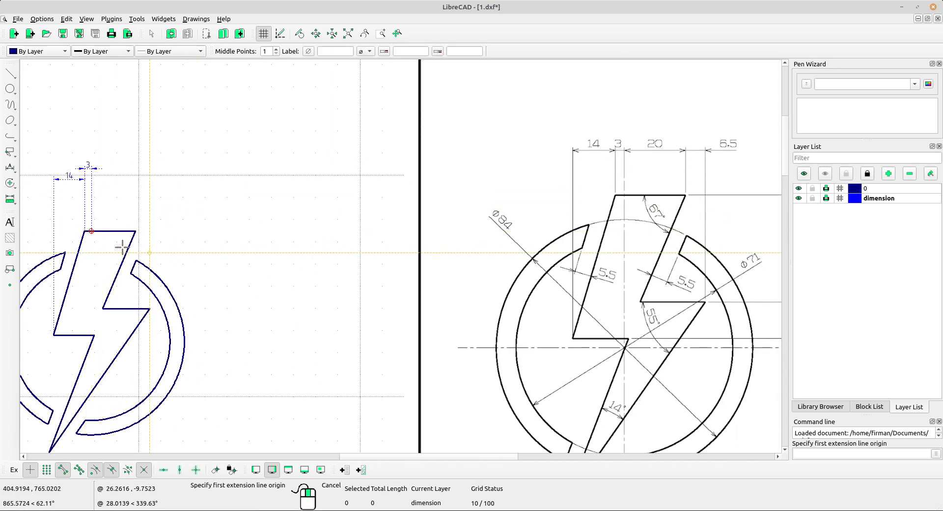
Dimension horizontally from the top-edge point above the ring's centre to the bolt's top-right corner, and from there to its right middle corner.
{"action": "left_click", "coordinate": [92, 230]}
{"action": "left_click", "coordinate": [135, 230]}
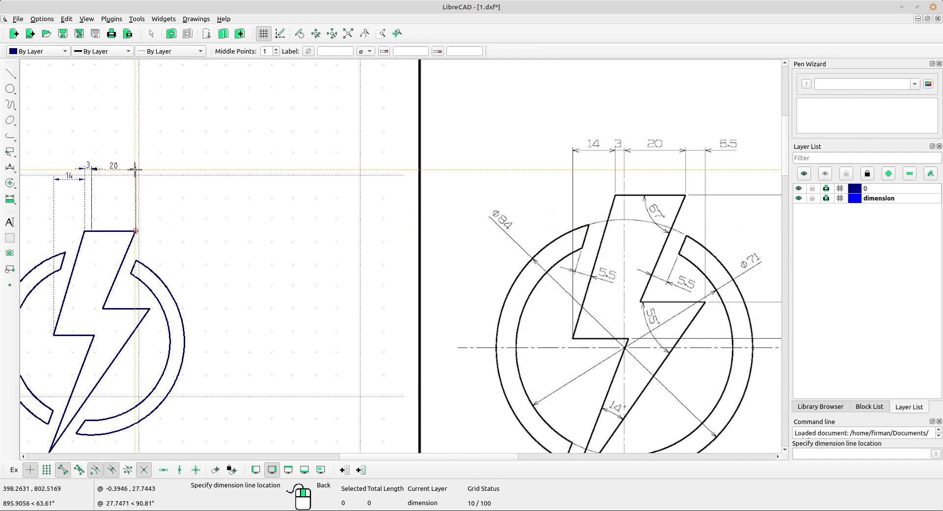
{"action": "left_click", "coordinate": [138, 179]}
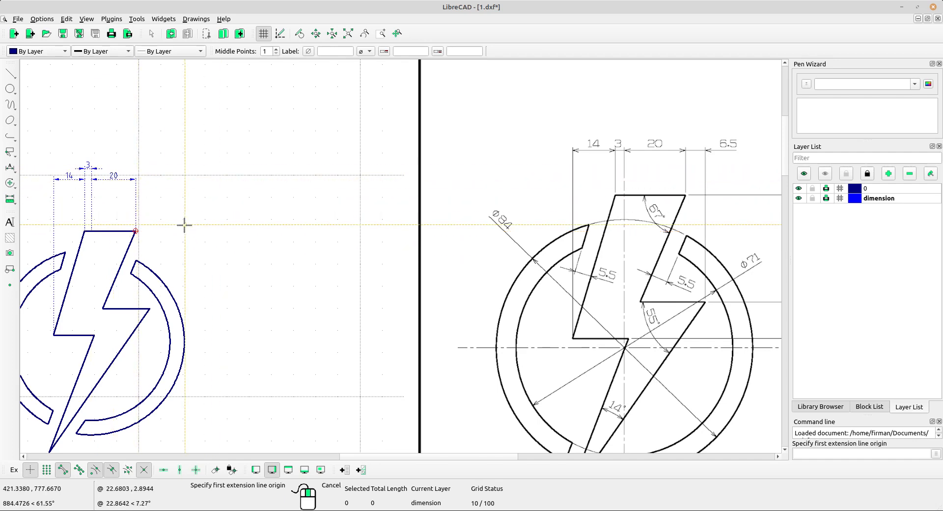
{"action": "middle_click_drag", "start_coordinate": [185, 225], "coordinate": [187, 212]}
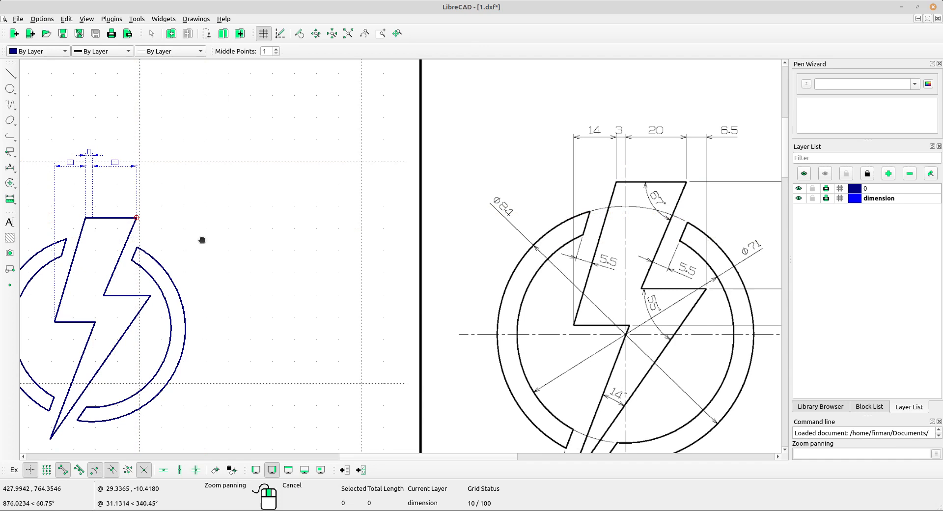
{"action": "left_click", "coordinate": [137, 217]}
{"action": "left_click", "coordinate": [151, 295]}
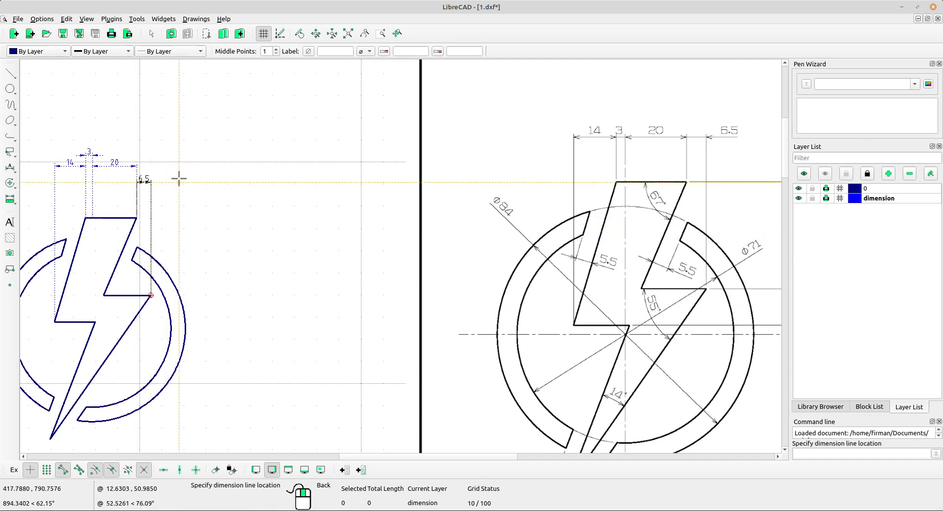
{"action": "left_click", "coordinate": [173, 156]}
Add a vertical dimension outside the ring's right side from the bolt's top-right corner to its right middle corner.
{"action": "middle_click_drag", "start_coordinate": [122, 274], "coordinate": [151, 237]}
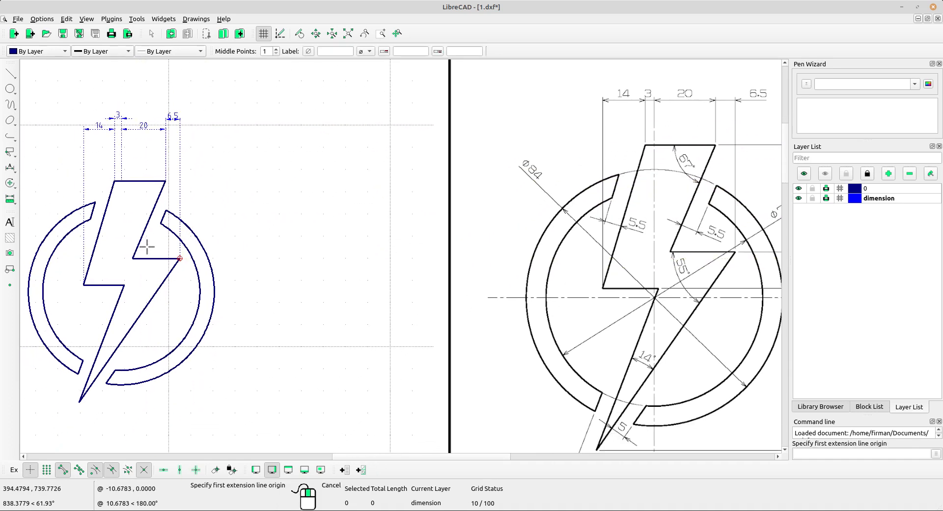
{"action": "mouse_move", "coordinate": [93, 295]}
{"action": "middle_mouse_down"}
{"action": "mouse_move", "coordinate": [97, 310]}
{"action": "mouse_move", "coordinate": [75, 257]}
{"action": "middle_mouse_up"}
{"action": "middle_click_drag", "start_coordinate": [171, 372], "coordinate": [91, 344]}
{"action": "scroll", "coordinate": [130, 300], "scroll_direction": "down", "scroll_amount": 2}
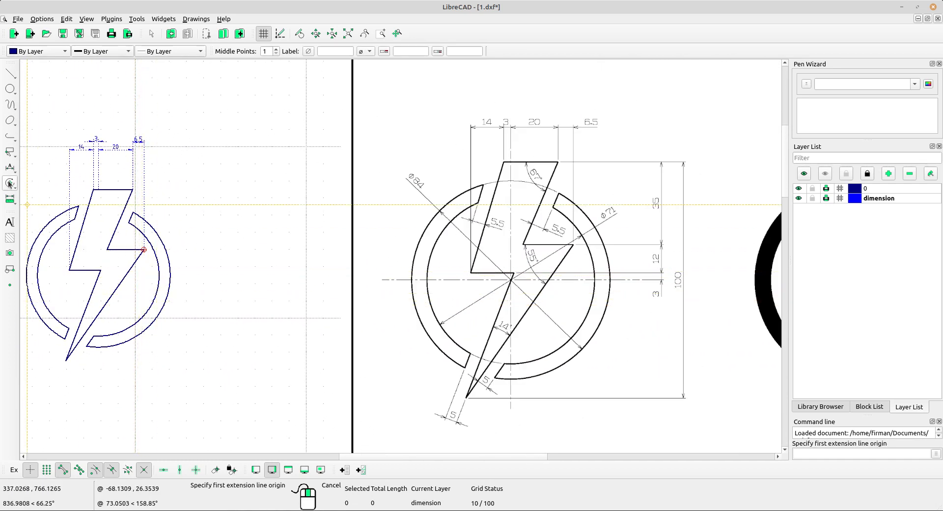
{"action": "left_click", "coordinate": [10, 168]}
{"action": "left_click", "coordinate": [42, 201]}
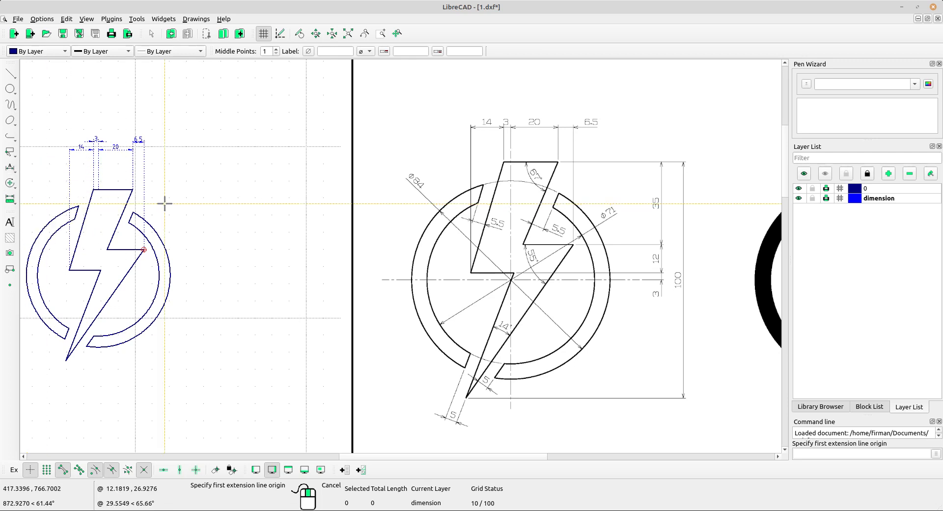
{"action": "left_click", "coordinate": [133, 189]}
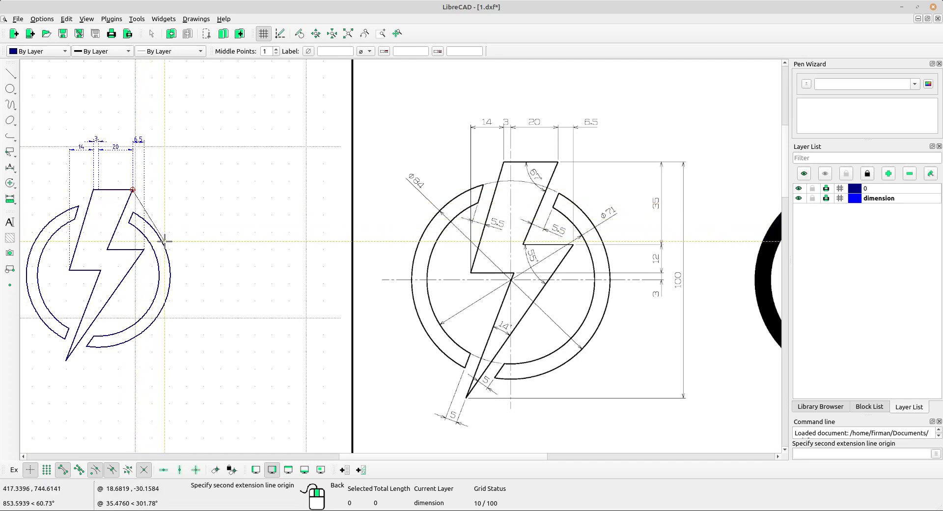
{"action": "scroll", "coordinate": [66, 232], "scroll_direction": "up", "scroll_amount": 1}
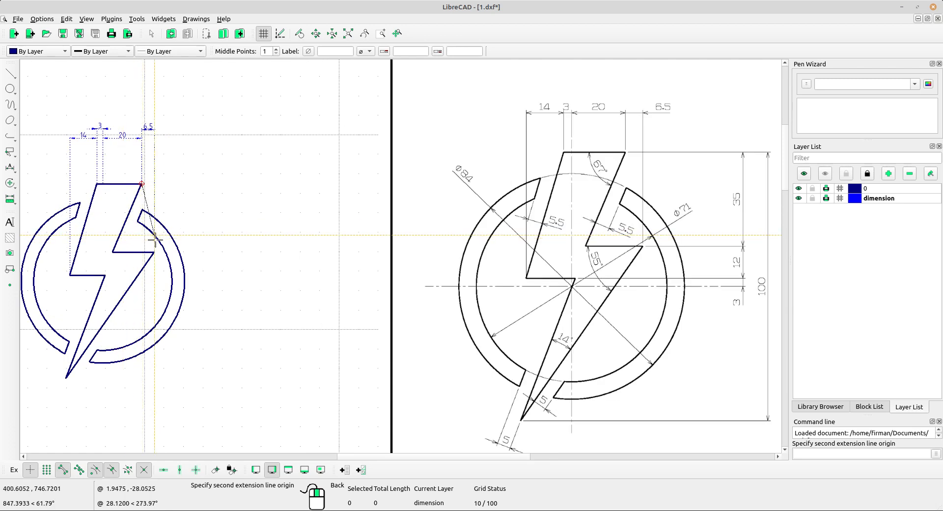
{"action": "middle_click_drag", "start_coordinate": [173, 250], "coordinate": [145, 256]}
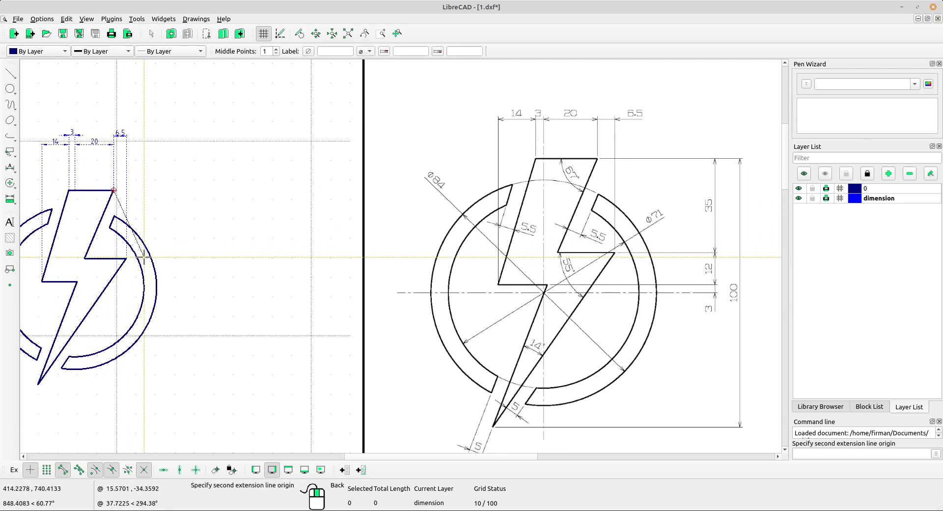
{"action": "left_click", "coordinate": [126, 258]}
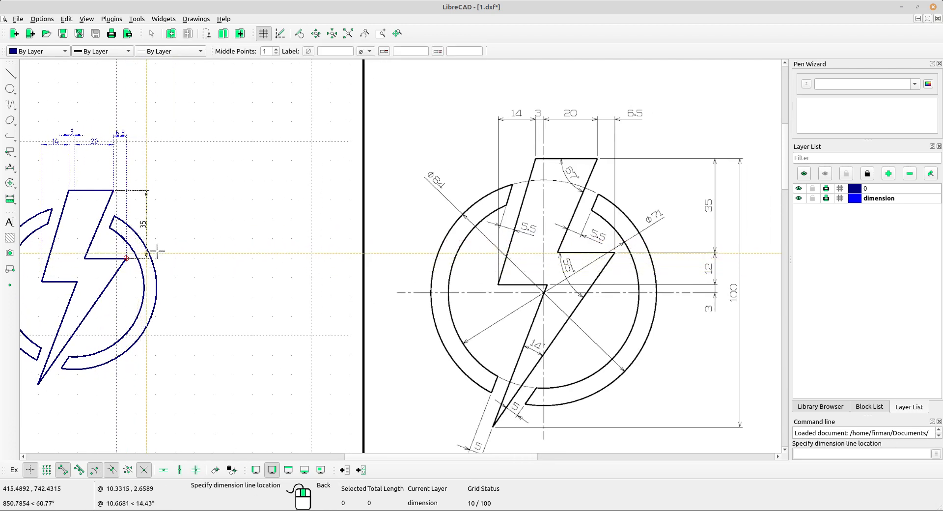
{"action": "left_click", "coordinate": [188, 250]}
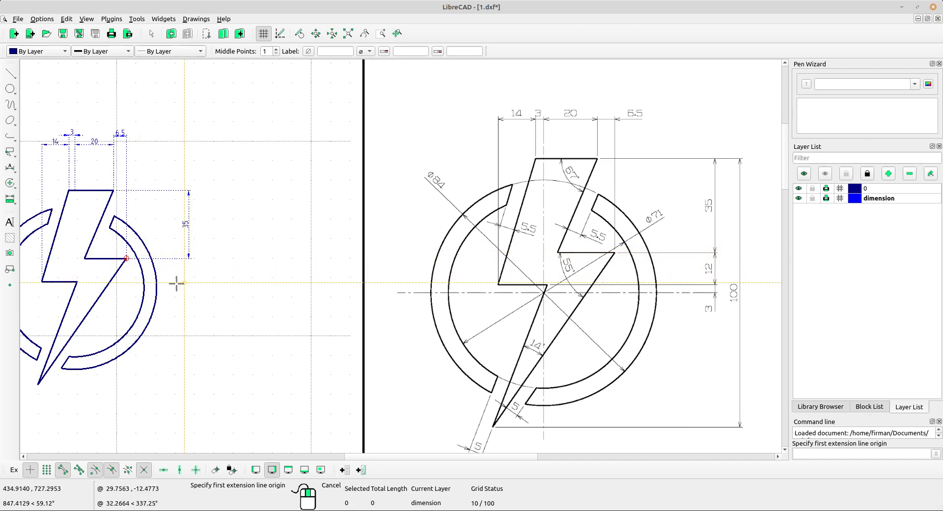
{"action": "left_click", "coordinate": [127, 259]}
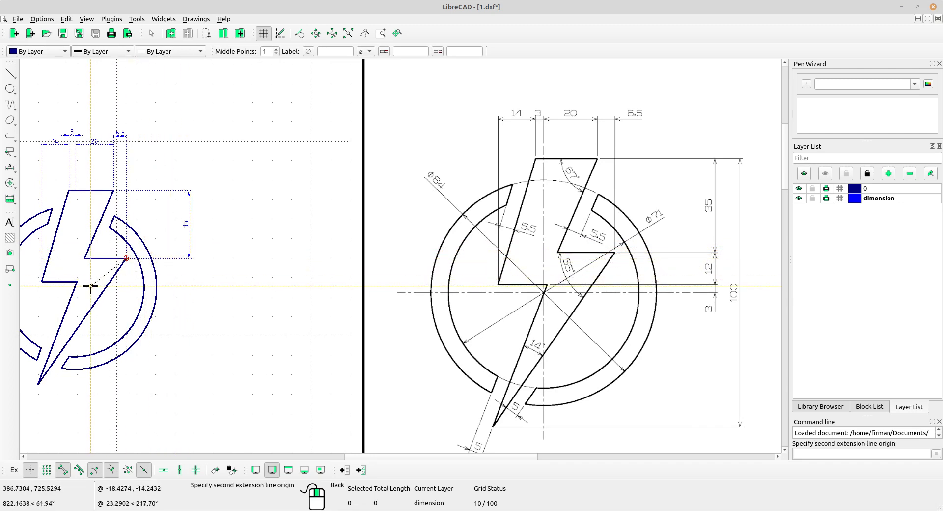
{"action": "scroll", "coordinate": [83, 288], "scroll_direction": "up", "scroll_amount": 2}
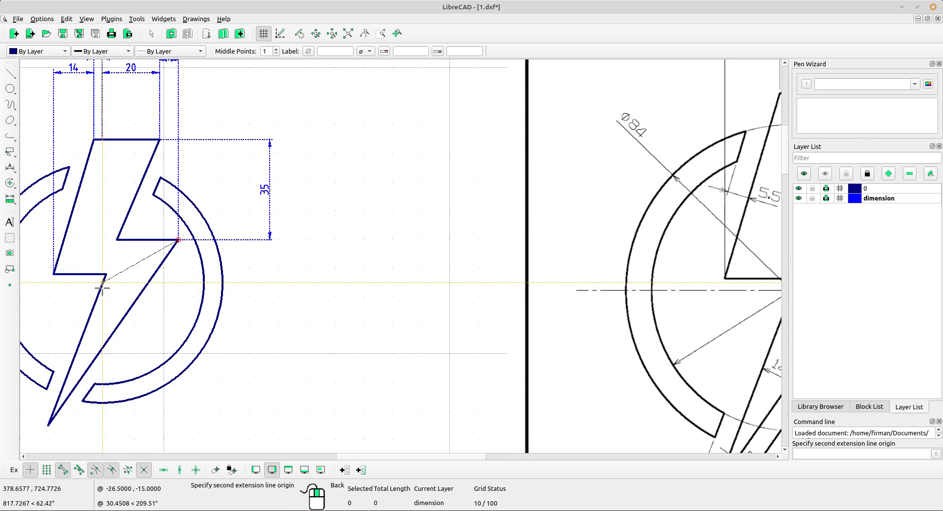
{"action": "left_click", "coordinate": [102, 289]}
{"action": "scroll", "coordinate": [260, 281], "scroll_direction": "down", "scroll_amount": 3}
{"action": "middle_click_drag", "start_coordinate": [170, 271], "coordinate": [70, 258]}
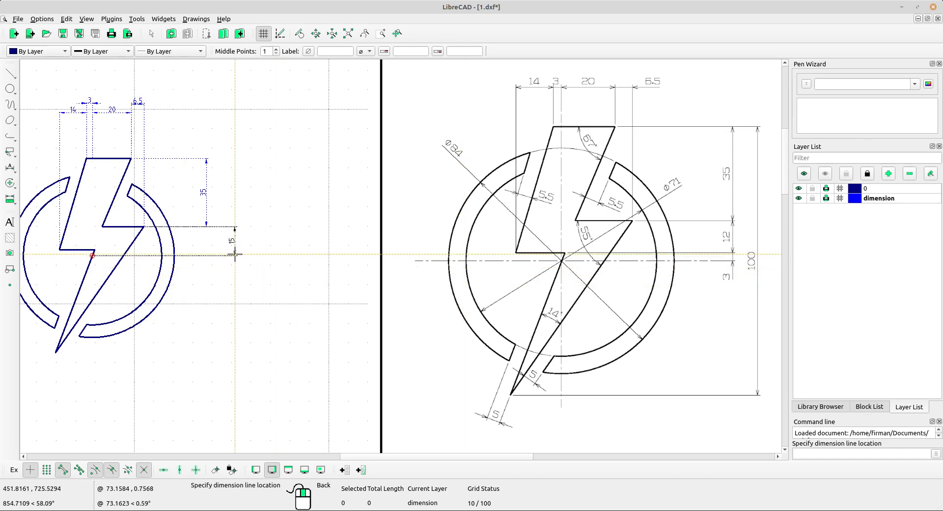
{"action": "key", "text": "Escape"}
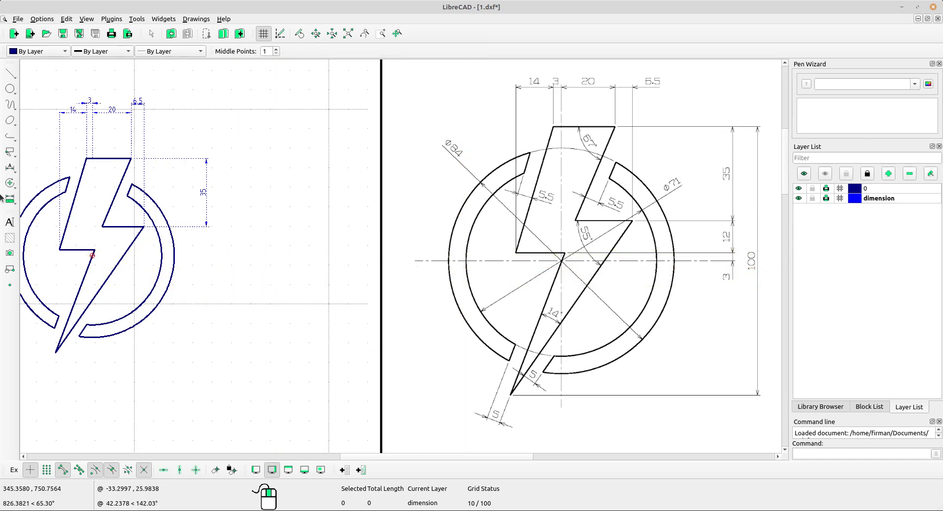
Add a vertical dimension from the bolt's right middle corner to its lower inner corner, aligned with the existing vertical dimension.
{"action": "left_click", "coordinate": [10, 183]}
{"action": "left_click", "coordinate": [10, 169]}
{"action": "left_click", "coordinate": [10, 169]}
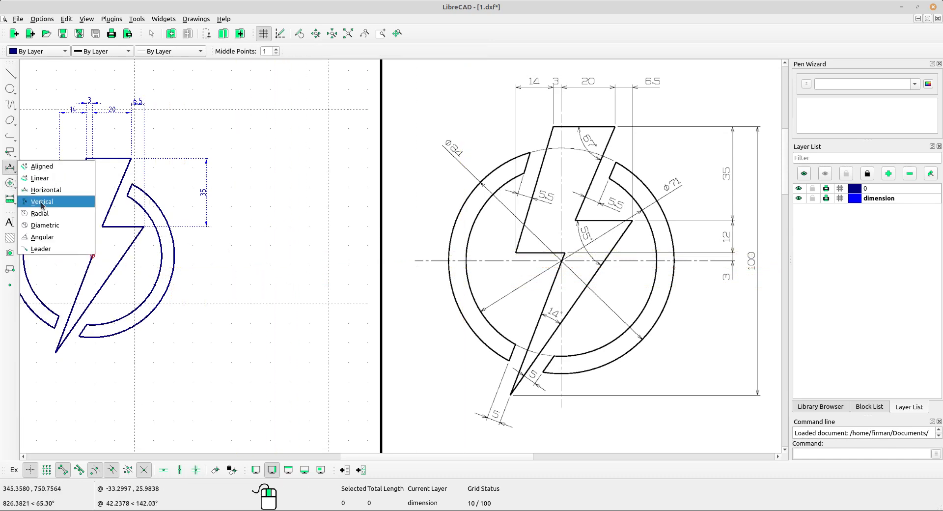
{"action": "left_click", "coordinate": [42, 202]}
{"action": "left_click", "coordinate": [144, 226]}
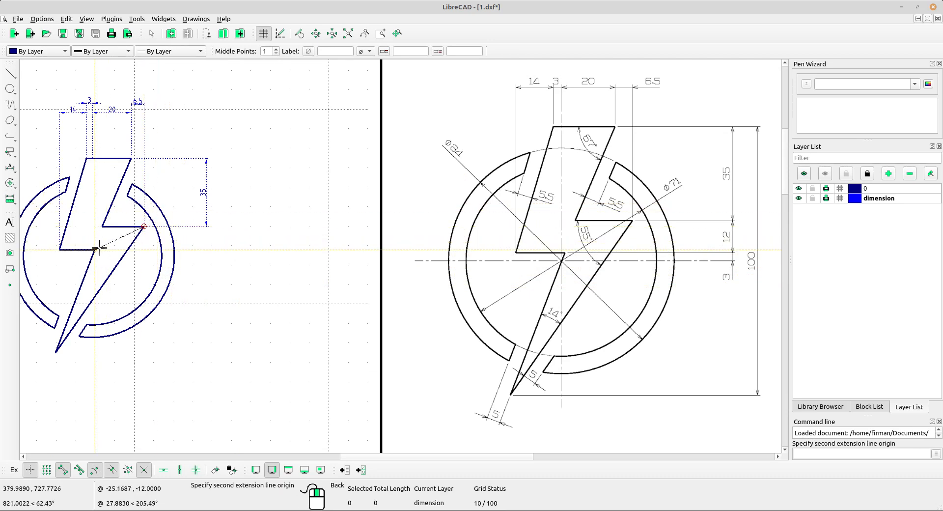
{"action": "left_click", "coordinate": [95, 250]}
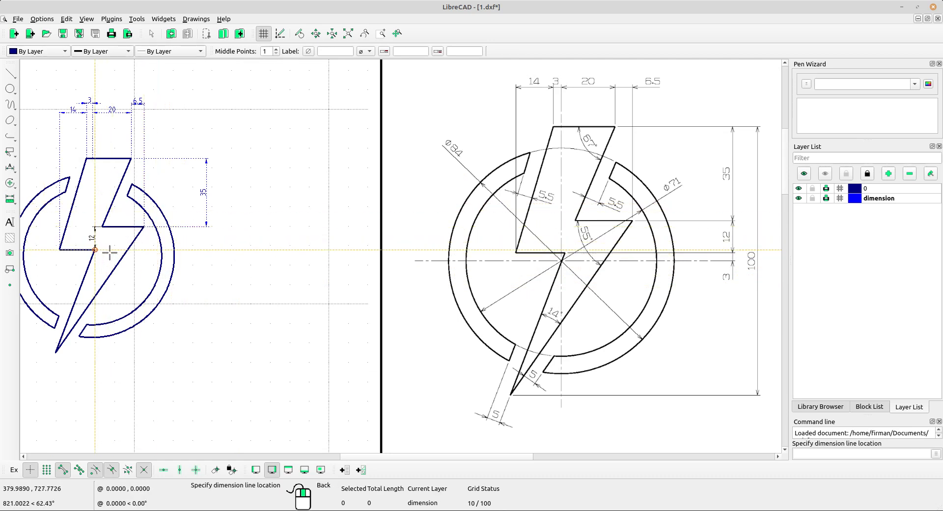
{"action": "left_click", "coordinate": [206, 251]}
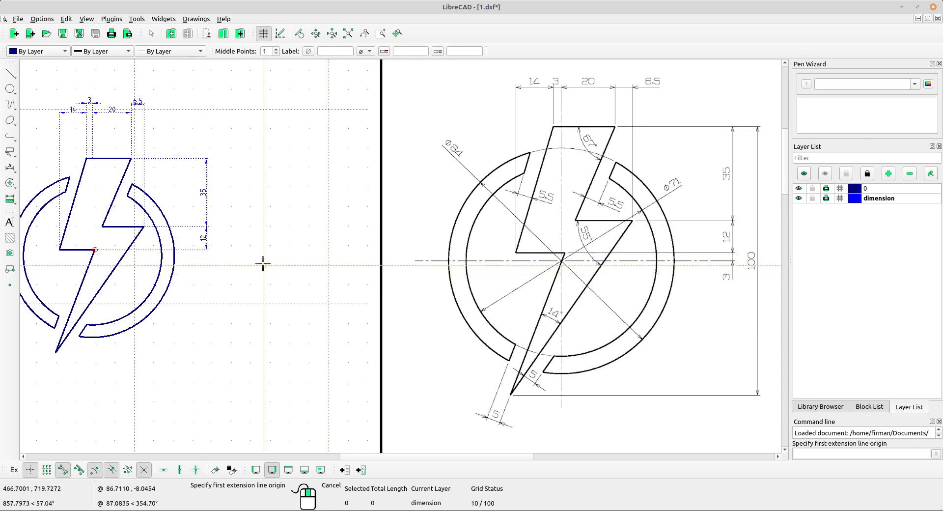
Add a vertical dimension from the bolt's lower inner corner to the ring's centre, in line with the existing vertical dimensions.
{"action": "scroll", "coordinate": [204, 249], "scroll_direction": "up", "scroll_amount": 4}
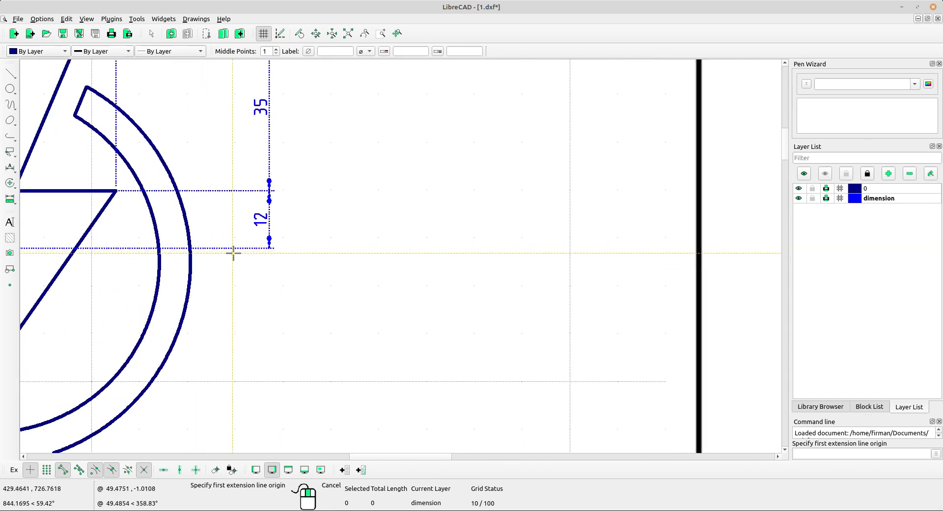
{"action": "middle_click_drag", "start_coordinate": [72, 252], "coordinate": [249, 255]}
{"action": "left_click", "coordinate": [172, 253]}
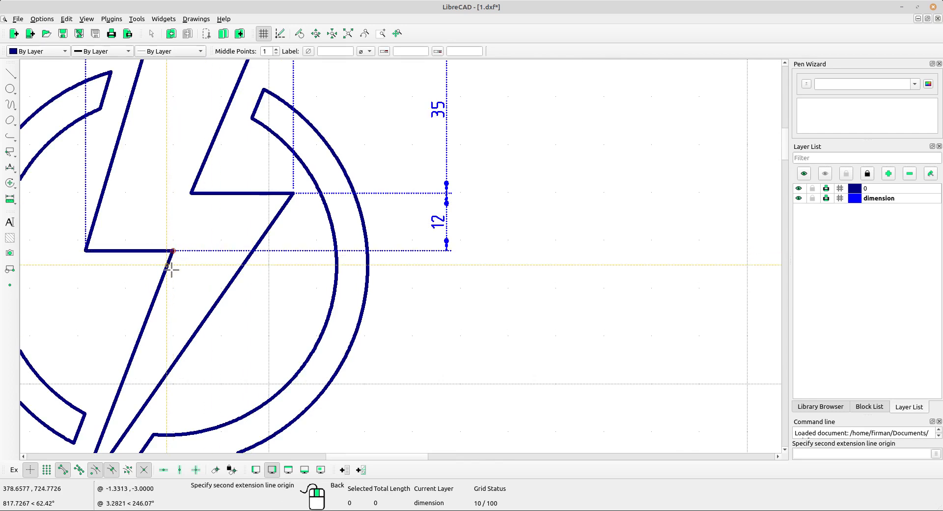
{"action": "left_click", "coordinate": [166, 265]}
{"action": "scroll", "coordinate": [315, 266], "scroll_direction": "down", "scroll_amount": 2}
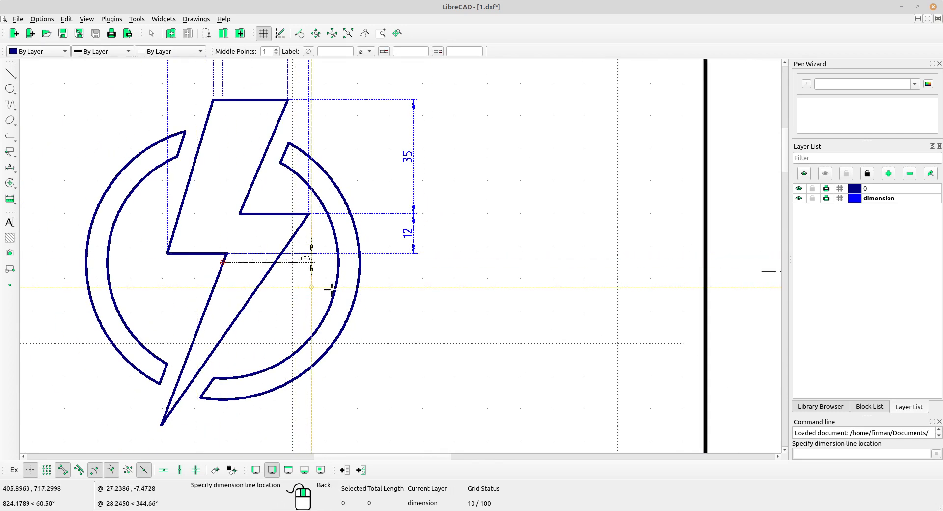
{"action": "left_click", "coordinate": [414, 288]}
Dimension the bolt's overall height from its top-right corner to its bottom tip, outside the other vertical dimensions.
{"action": "scroll", "coordinate": [416, 288], "scroll_direction": "down", "scroll_amount": 2}
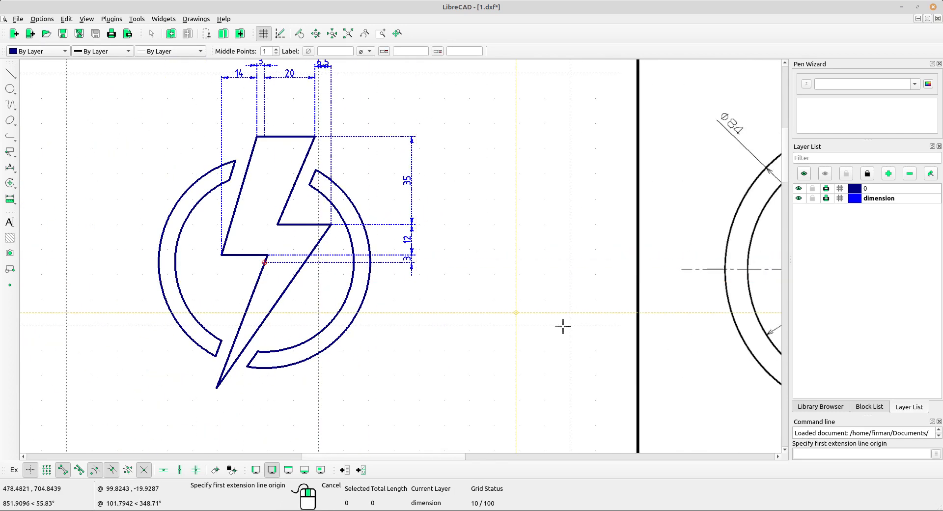
{"action": "middle_click_drag", "start_coordinate": [562, 326], "coordinate": [405, 311]}
{"action": "scroll", "coordinate": [474, 363], "scroll_direction": "down", "scroll_amount": 3}
{"action": "middle_click_drag", "start_coordinate": [474, 378], "coordinate": [416, 347]}
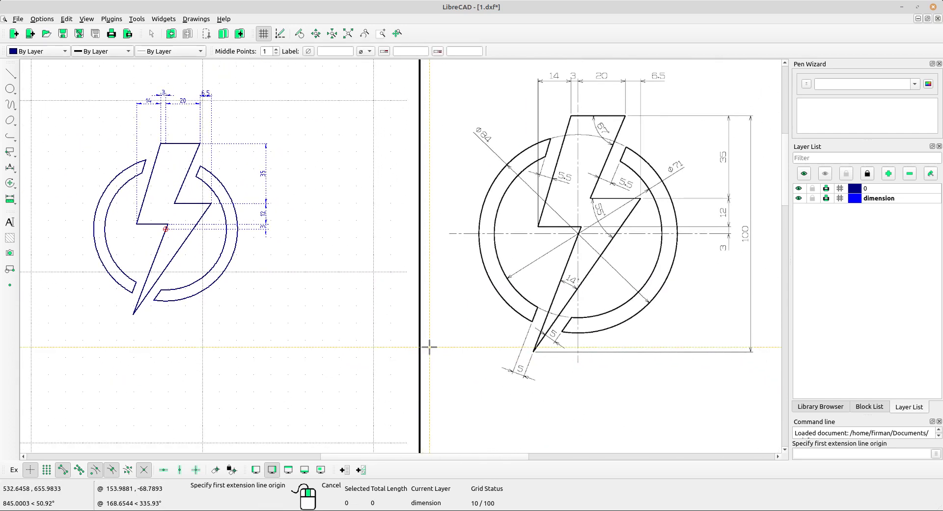
{"action": "left_click", "coordinate": [200, 143]}
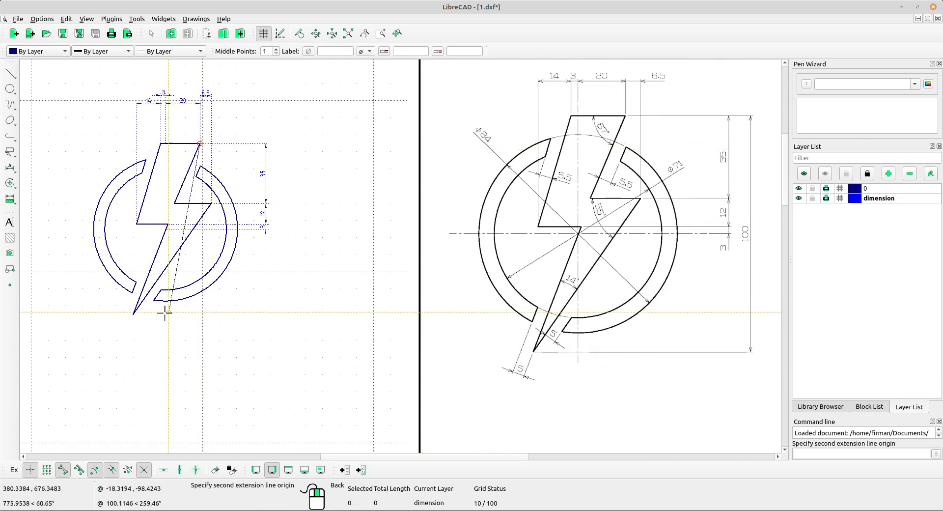
{"action": "left_click", "coordinate": [133, 315]}
{"action": "left_click", "coordinate": [283, 303]}
Add an angular dimension inside the bolt between its top edge and its upper right slanted edge.
{"action": "middle_click_drag", "start_coordinate": [231, 214], "coordinate": [271, 246]}
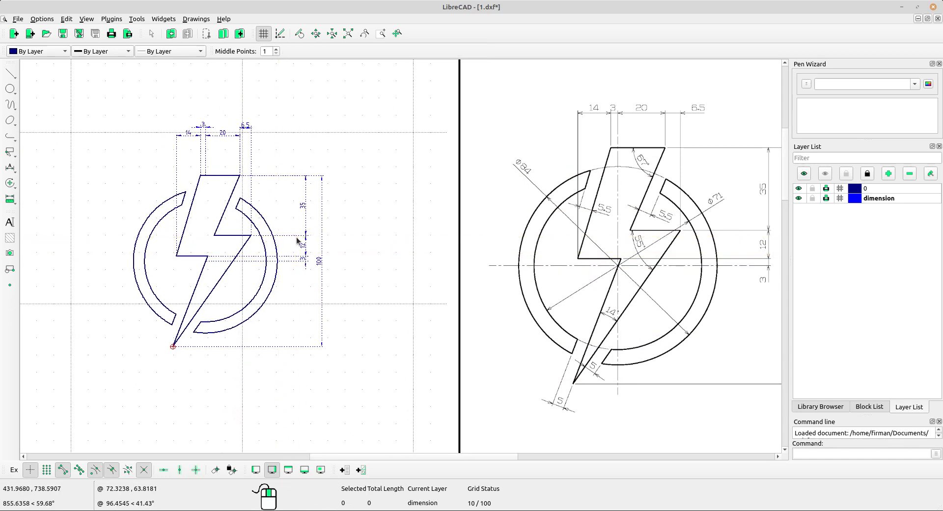
{"action": "scroll", "coordinate": [312, 261], "scroll_direction": "up", "scroll_amount": 1}
{"action": "middle_click_drag", "start_coordinate": [312, 262], "coordinate": [295, 268]}
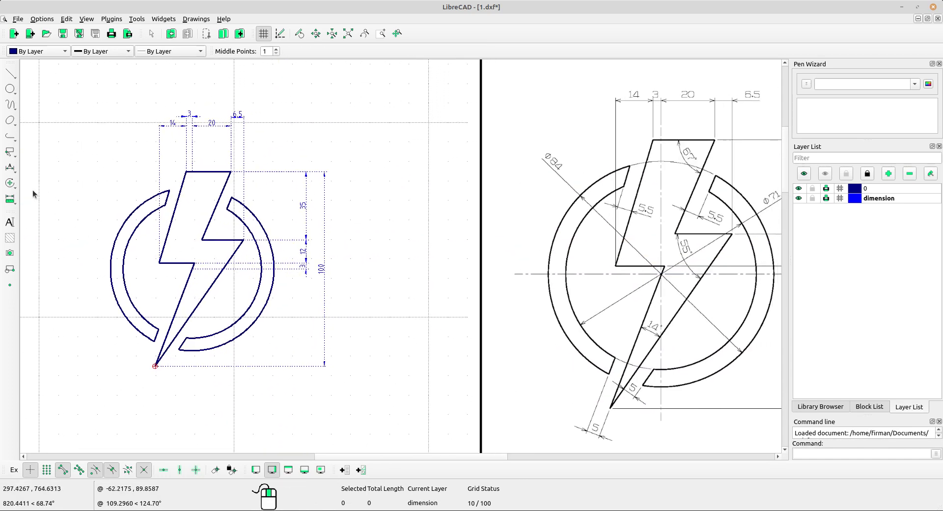
{"action": "left_click", "coordinate": [10, 167]}
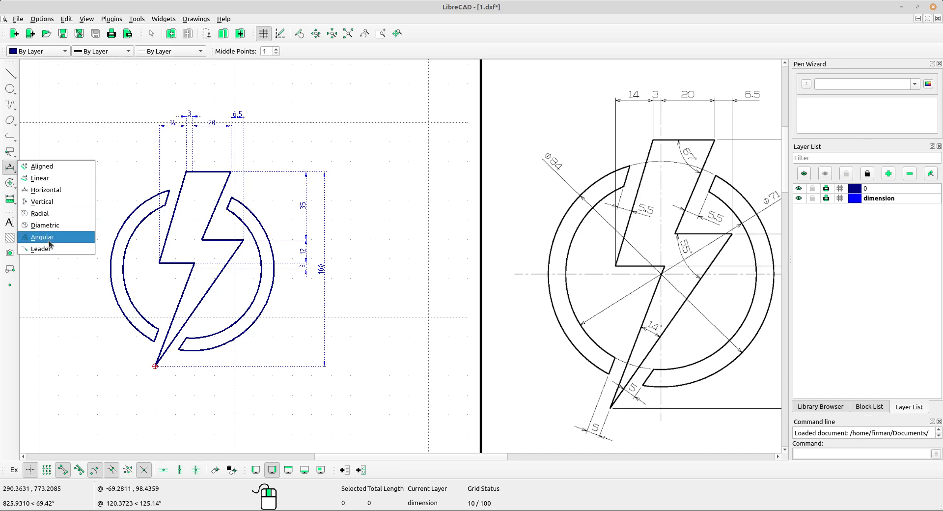
{"action": "left_click", "coordinate": [42, 237]}
{"action": "middle_click_drag", "start_coordinate": [289, 283], "coordinate": [274, 306]}
{"action": "left_click", "coordinate": [193, 195]}
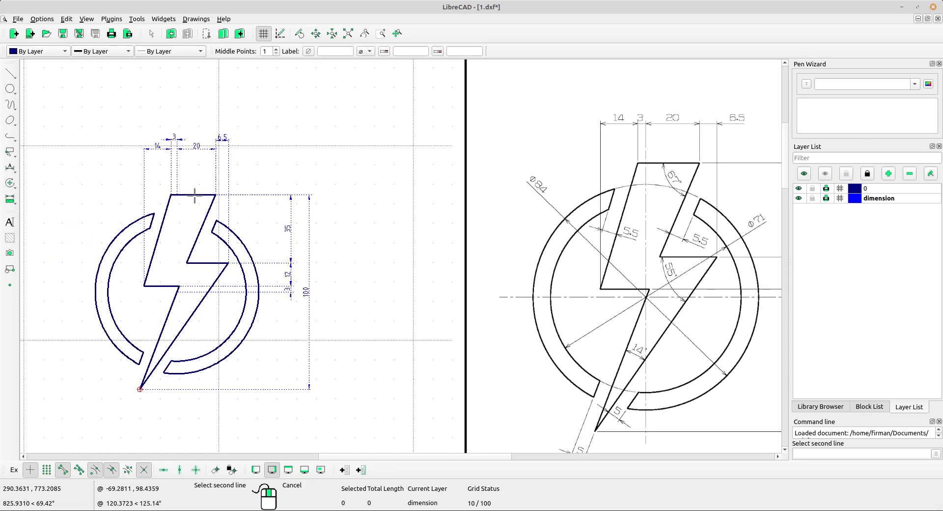
{"action": "left_click", "coordinate": [202, 216]}
{"action": "left_click", "coordinate": [192, 216]}
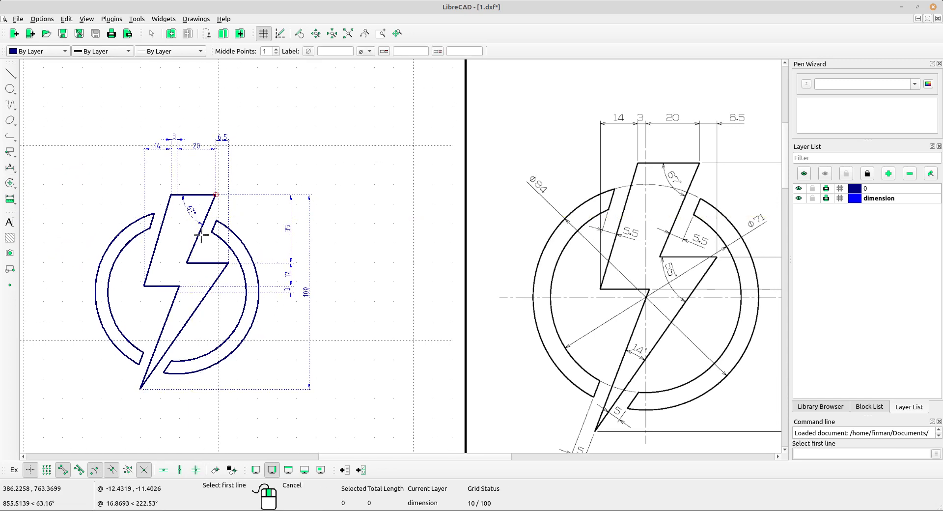
Add an angular dimension between the bolt's right middle horizontal edge and its long lower right edge.
{"action": "left_click", "coordinate": [204, 265]}
{"action": "left_click", "coordinate": [216, 280]}
{"action": "left_click", "coordinate": [198, 280]}
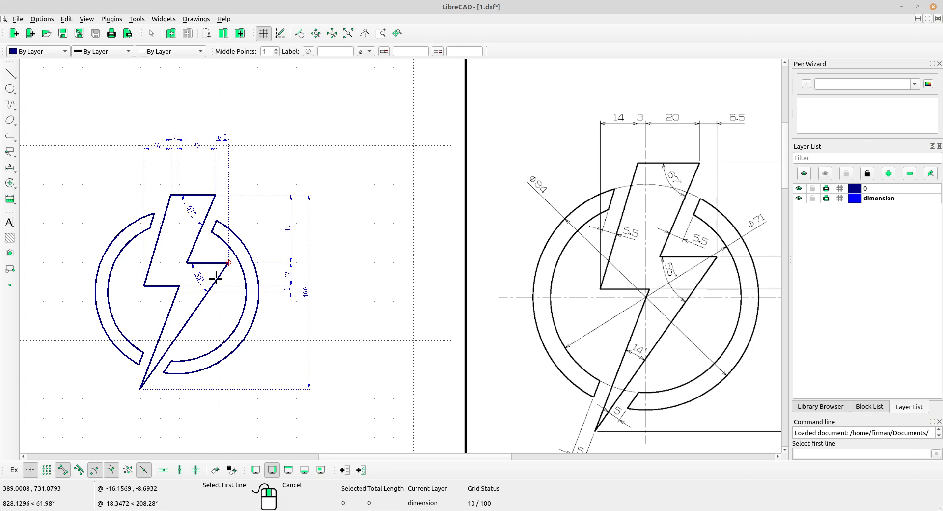
Dimension the angle between the two long edges that meet at the bolt's bottom tip, and finish angular dimensioning.
{"action": "left_click", "coordinate": [163, 330]}
{"action": "left_click", "coordinate": [176, 335]}
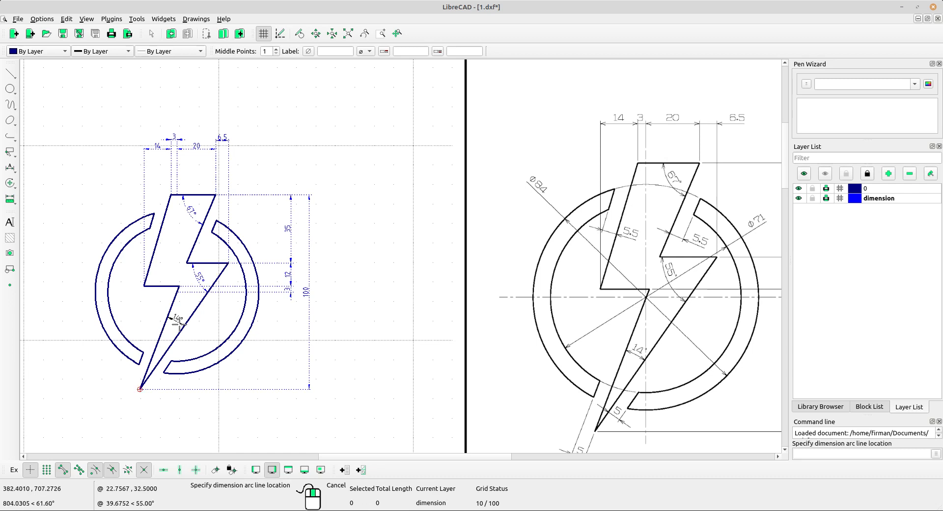
{"action": "left_click", "coordinate": [179, 324]}
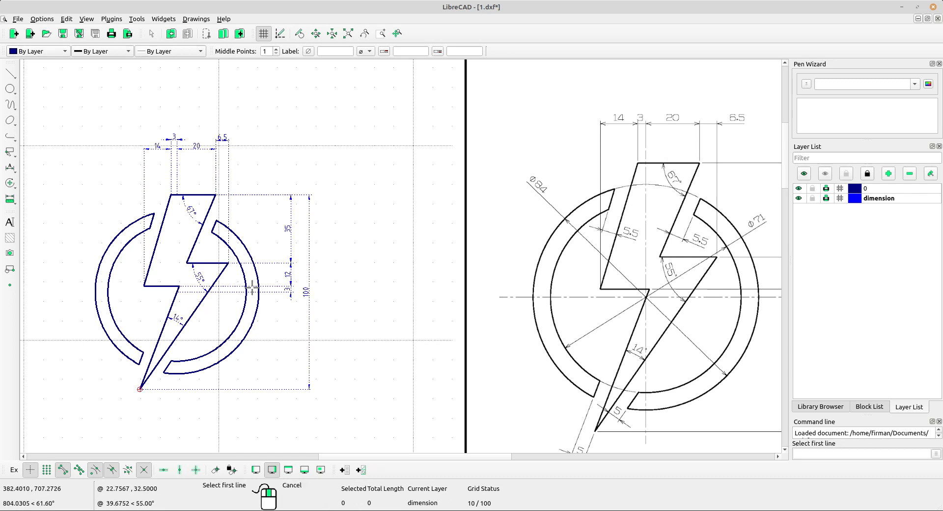
{"action": "right_click", "coordinate": [268, 254]}
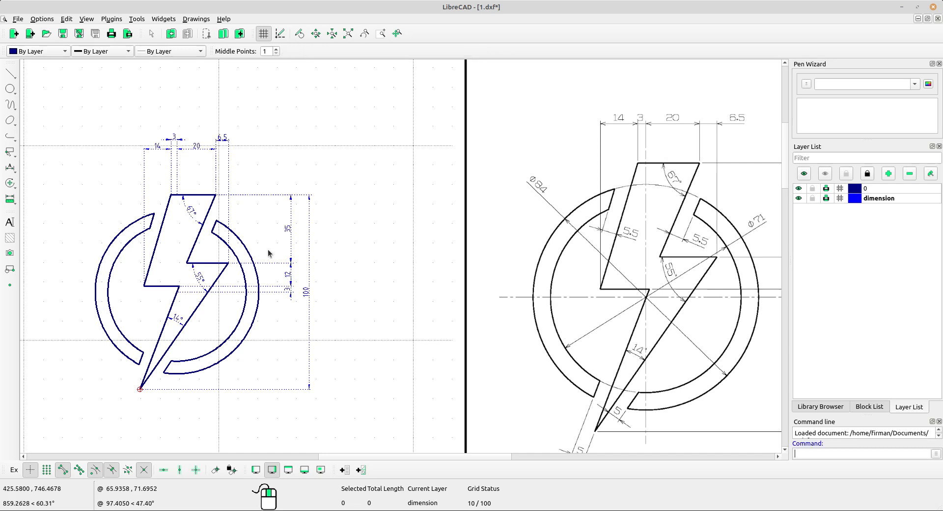
{"action": "scroll", "coordinate": [196, 302], "scroll_direction": "up", "scroll_amount": 3}
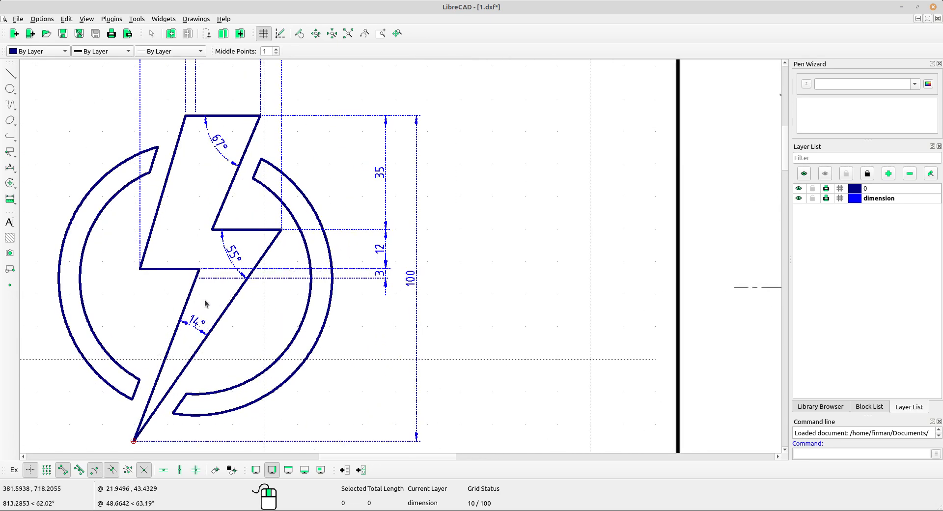
{"action": "scroll", "coordinate": [208, 301], "scroll_direction": "down", "scroll_amount": 2}
{"action": "middle_click_drag", "start_coordinate": [211, 301], "coordinate": [225, 316]}
{"action": "scroll", "coordinate": [240, 254], "scroll_direction": "up", "scroll_amount": 2}
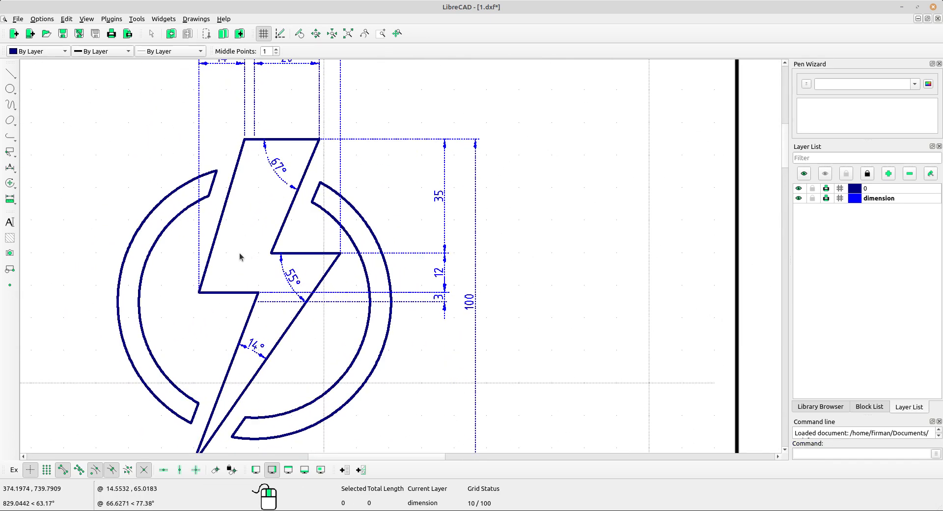
{"action": "scroll", "coordinate": [239, 252], "scroll_direction": "down", "scroll_amount": 2}
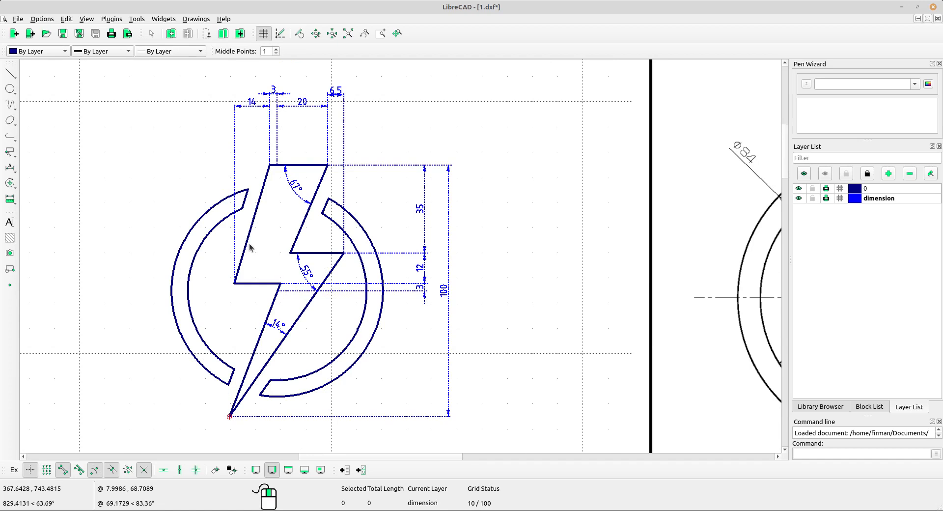